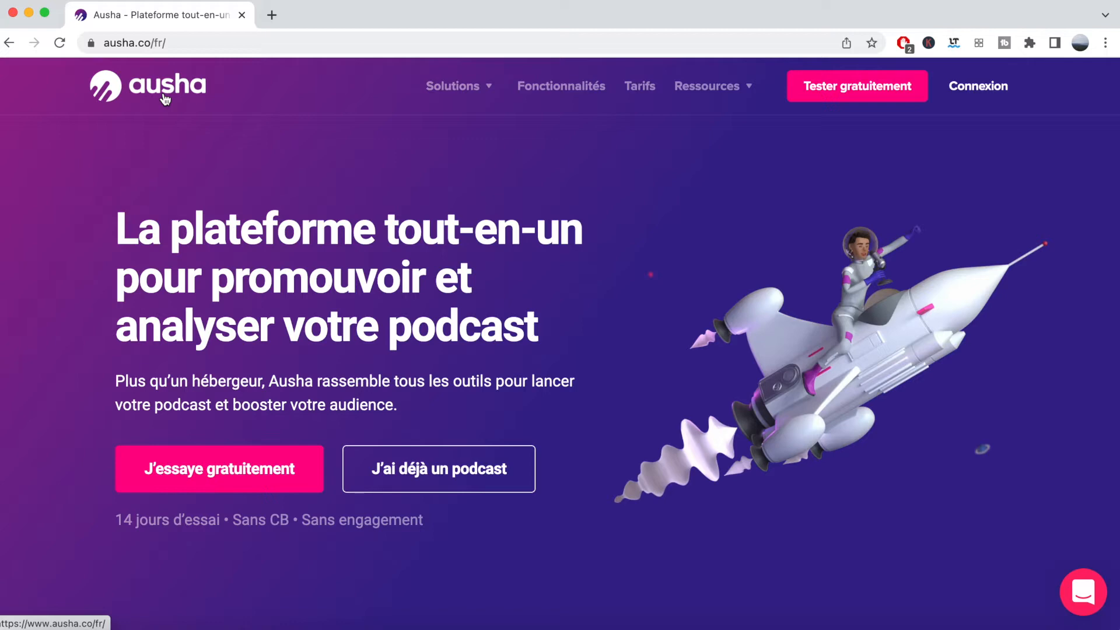
# - Open Ausha's pricing page and examine the Launch, Boost and Supersonic plans, including the feature explanations of the Launch plan
pyautogui.click(634, 91)
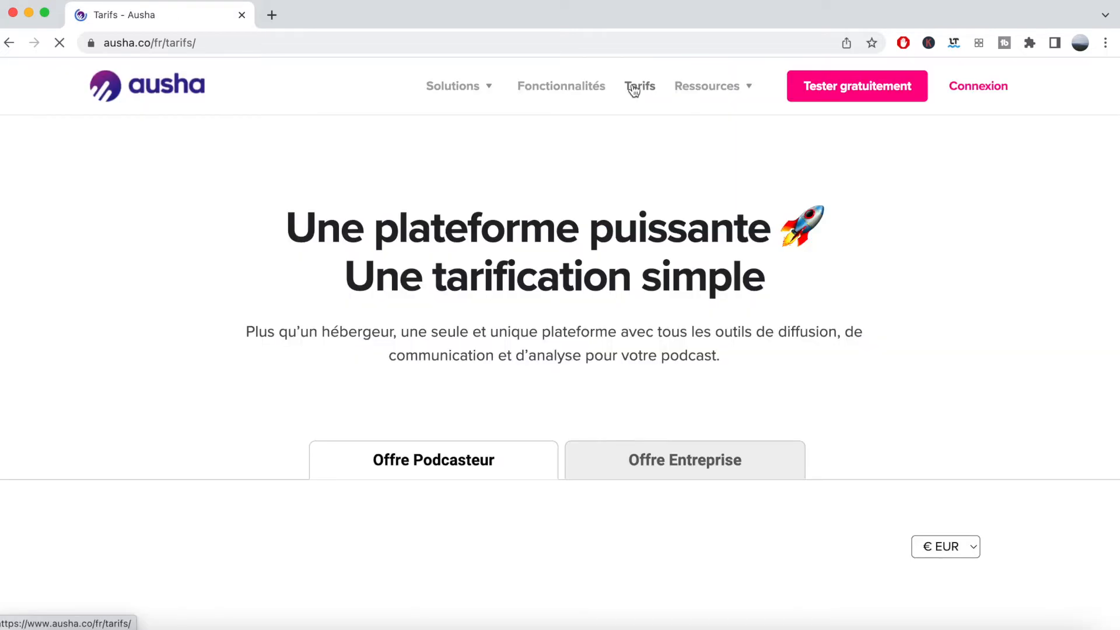
pyautogui.scroll(-10, 638, 209)
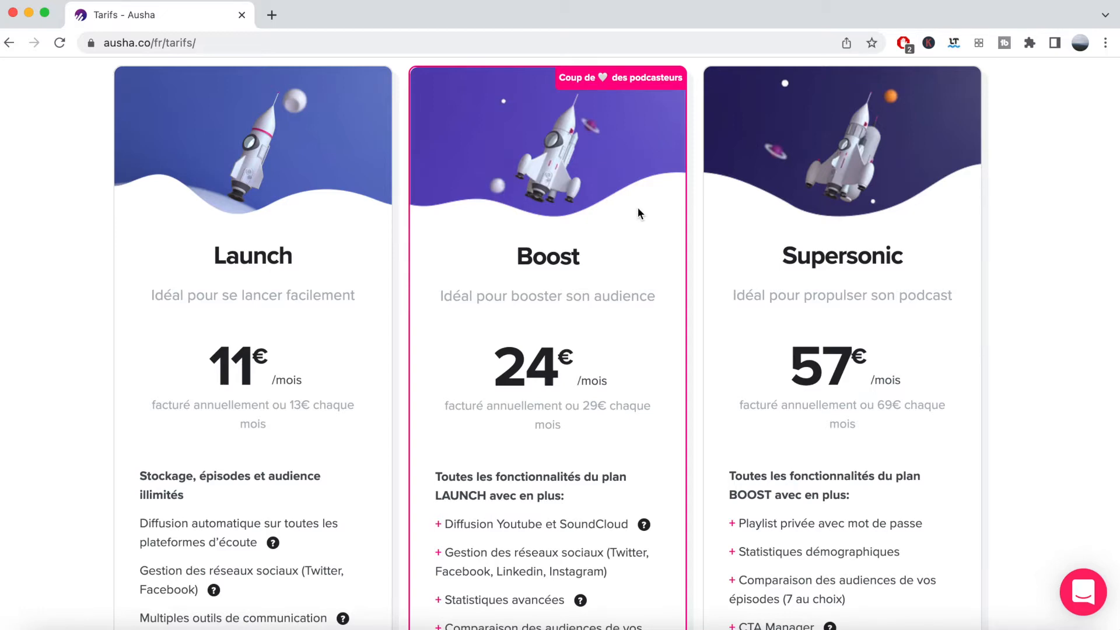
pyautogui.scroll(-3, 640, 214)
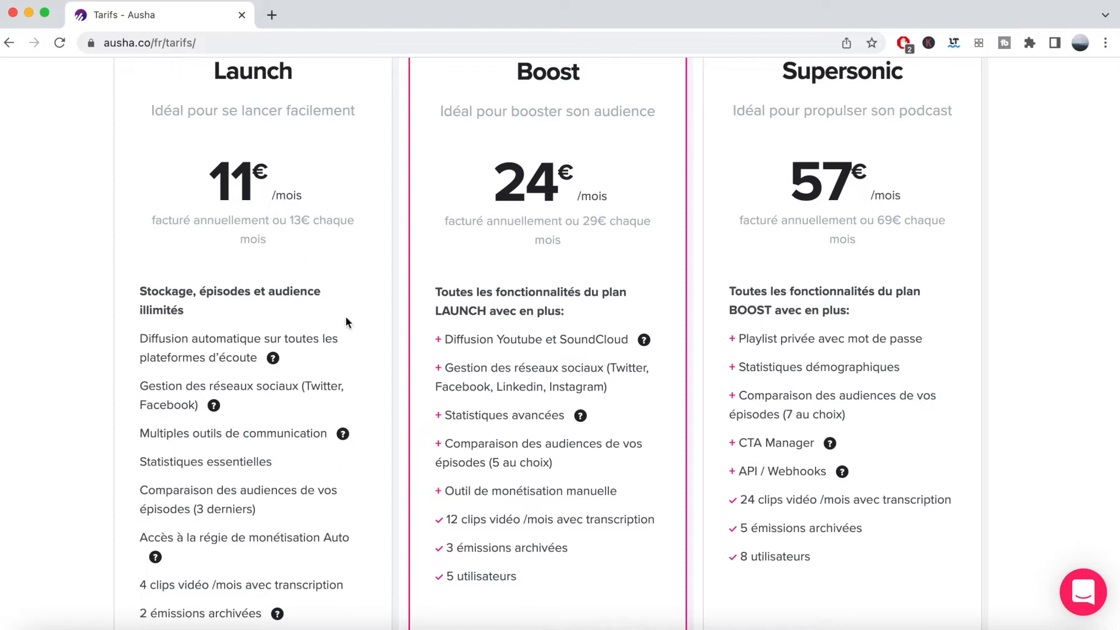
pyautogui.moveTo(274, 361)
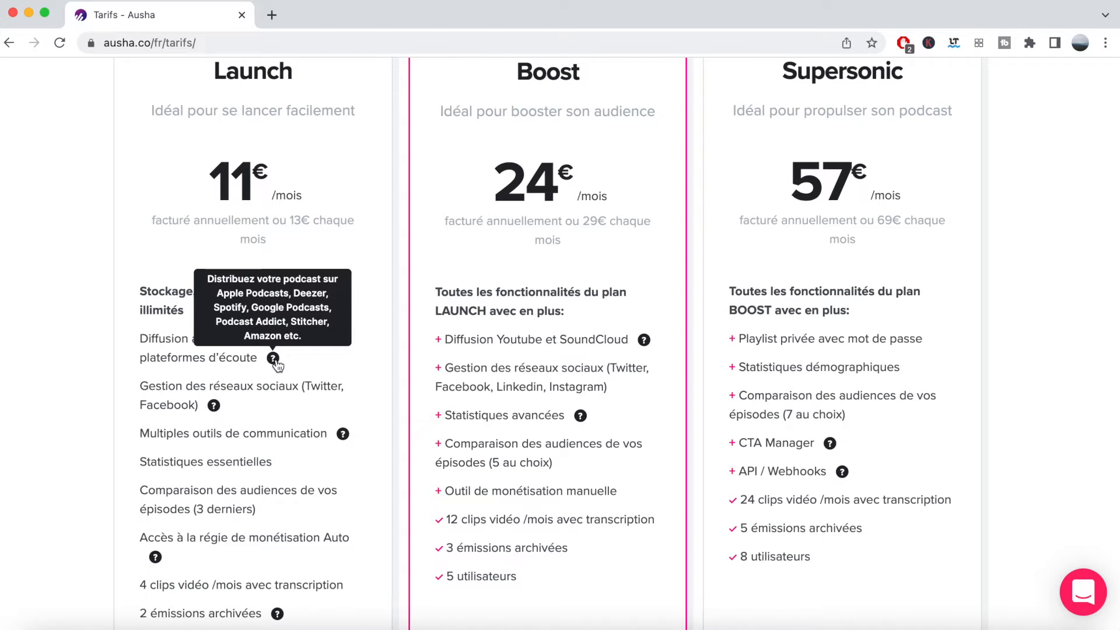
pyautogui.moveTo(215, 407)
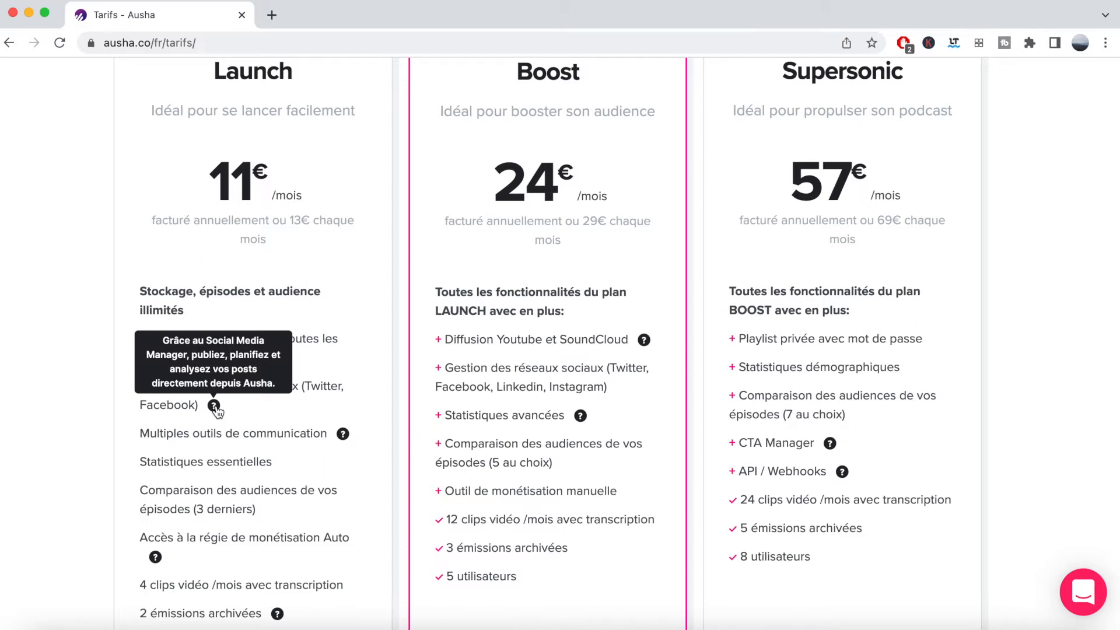
pyautogui.moveTo(343, 438)
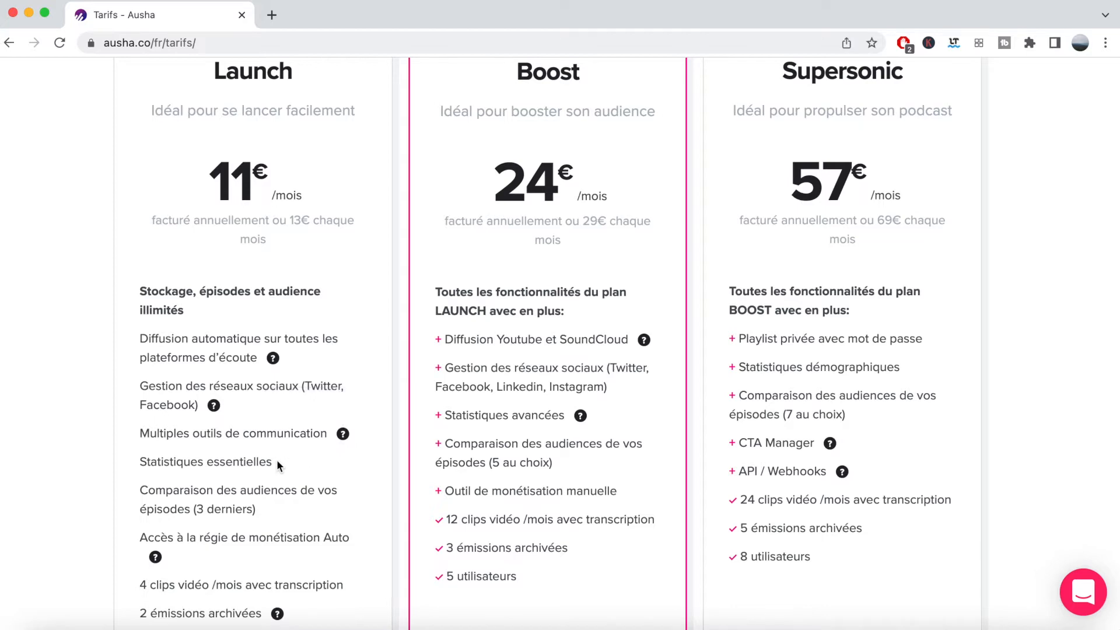
pyautogui.scroll(-2, 356, 467)
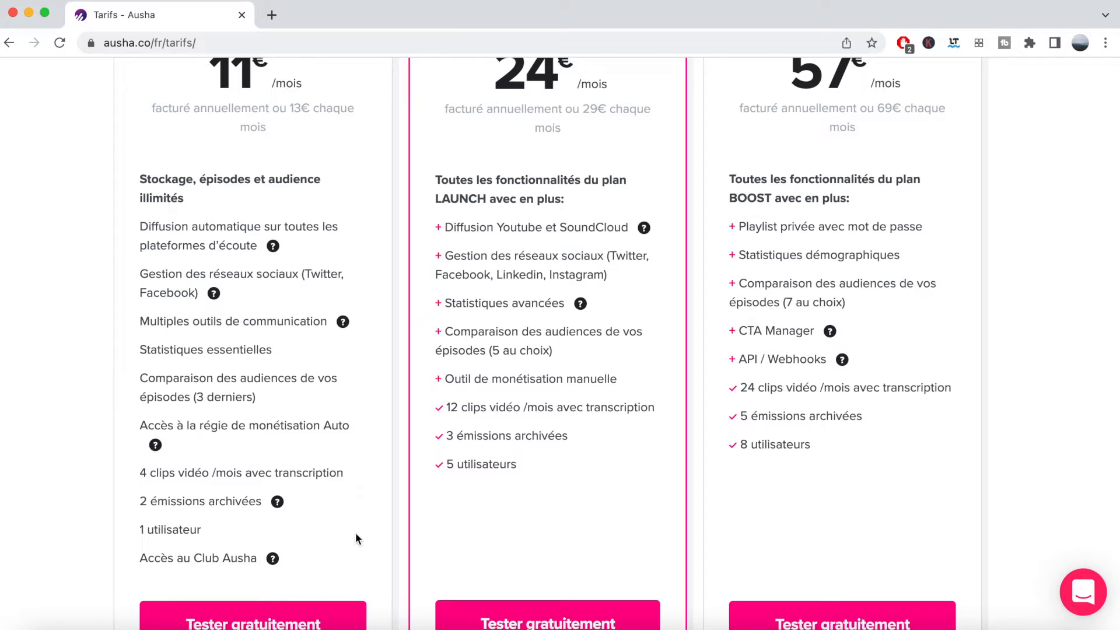
pyautogui.moveTo(275, 561)
pyautogui.scroll(-4, 219, 446)
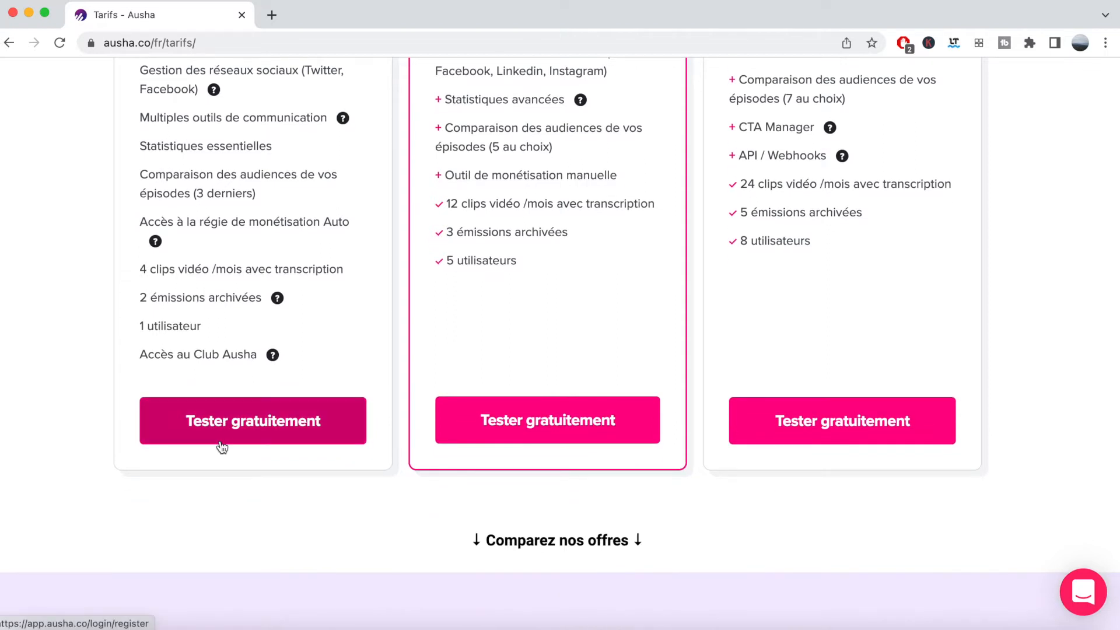
pyautogui.scroll(7, 222, 447)
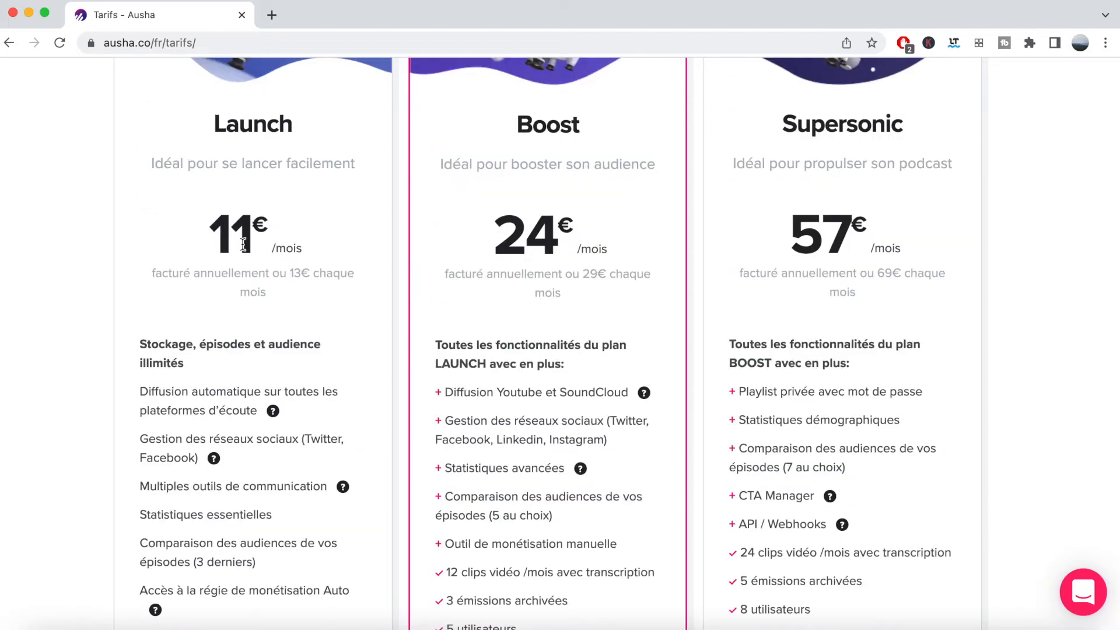
pyautogui.scroll(-5, 242, 244)
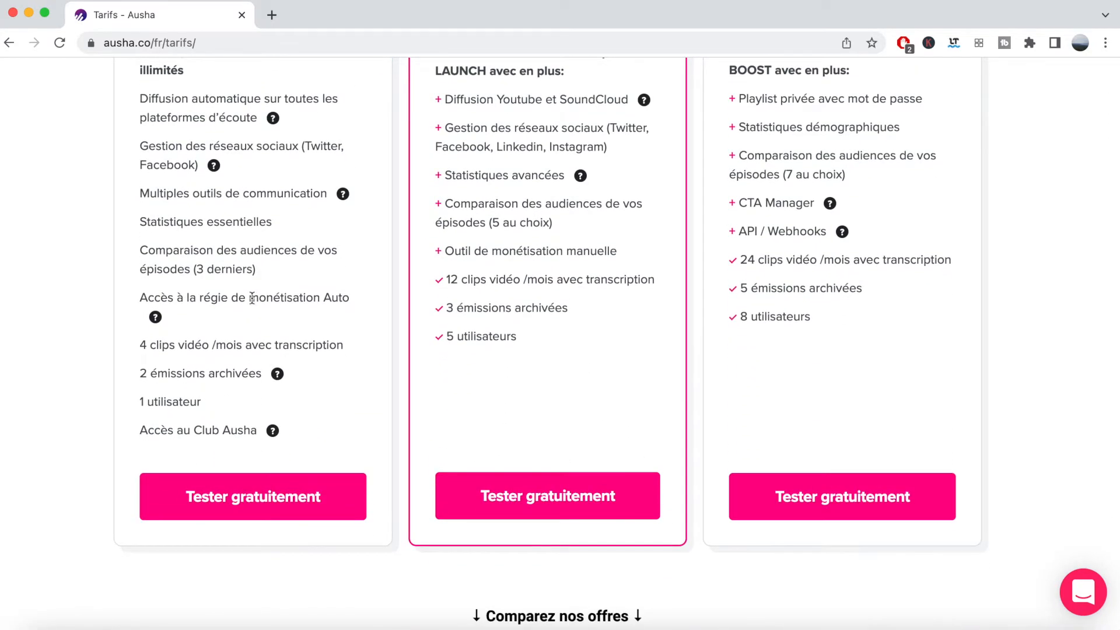
# - Start the free trial of the Launch plan and confirm the account's email address from the Gmail welcome message
pyautogui.click(248, 499)
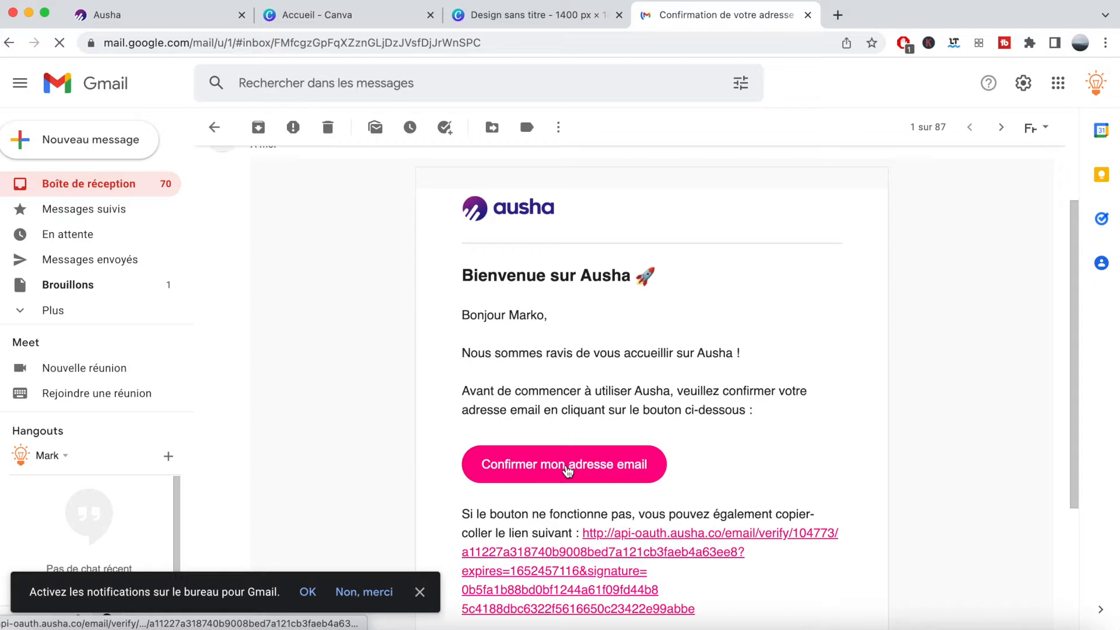
pyautogui.click(568, 470)
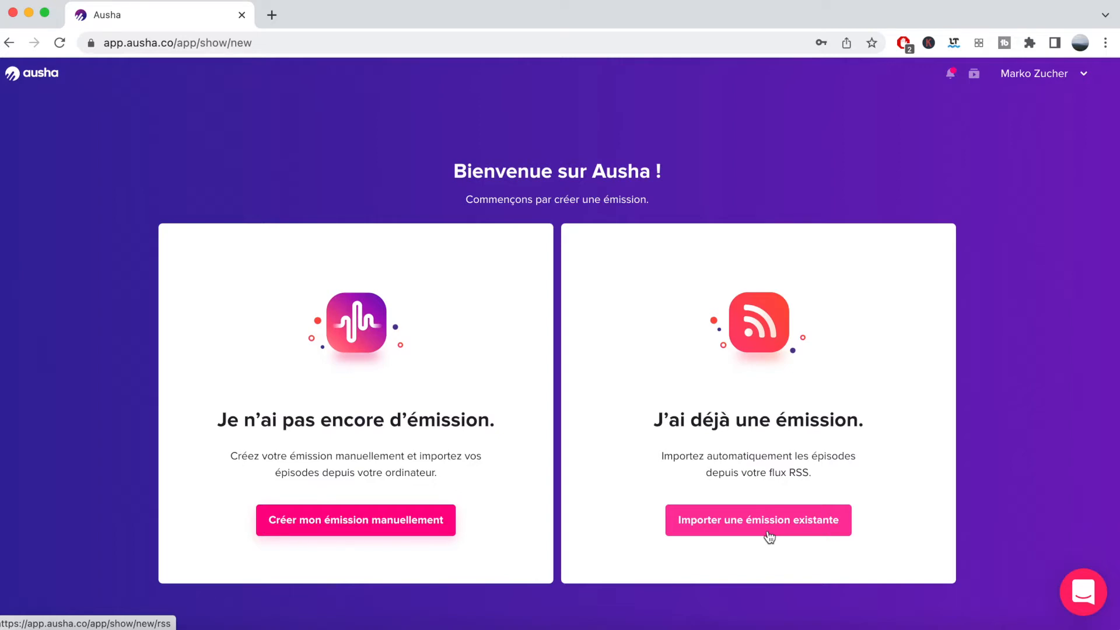
# - Start creating a show manually, entering the podcast's title and the description "Podcast autour des réseaux sociaux."
pyautogui.click(364, 525)
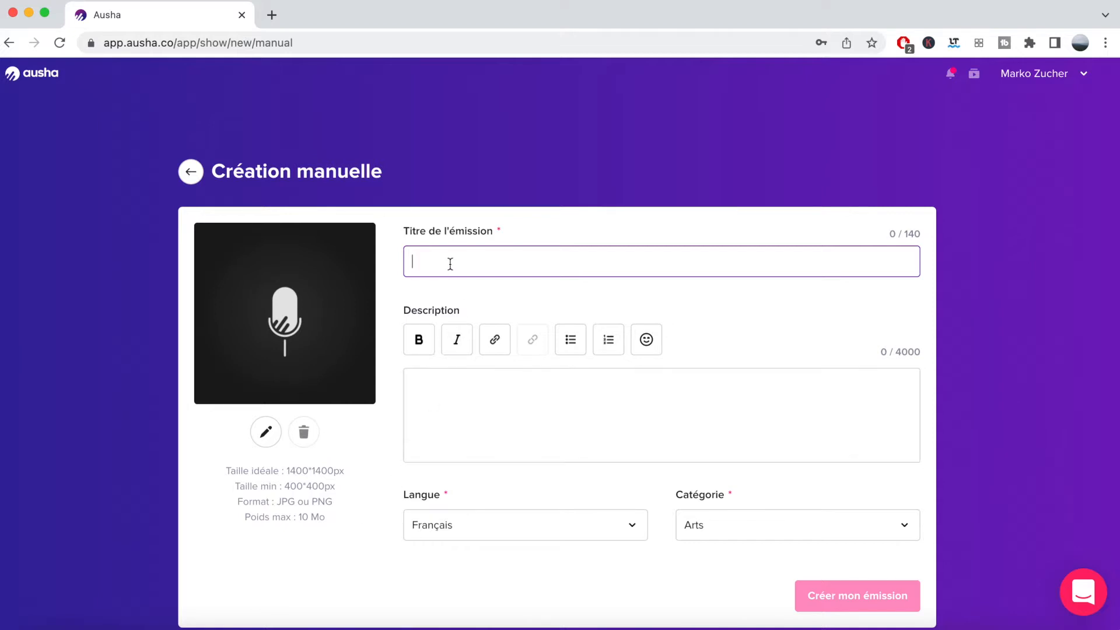
pyautogui.write('Le podcast de Marko du Labo')
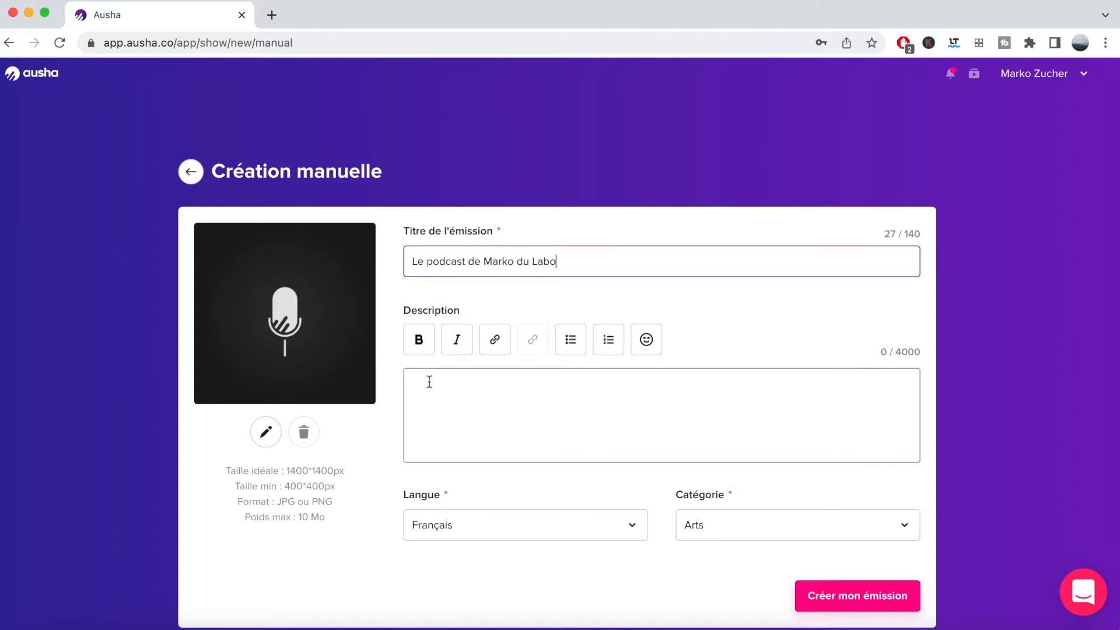
pyautogui.click(429, 381)
pyautogui.write('Podcast autour des réseaux sociaux.')
# - Set the show's category to Entrepreneuriat
pyautogui.scroll(-1, 467, 455)
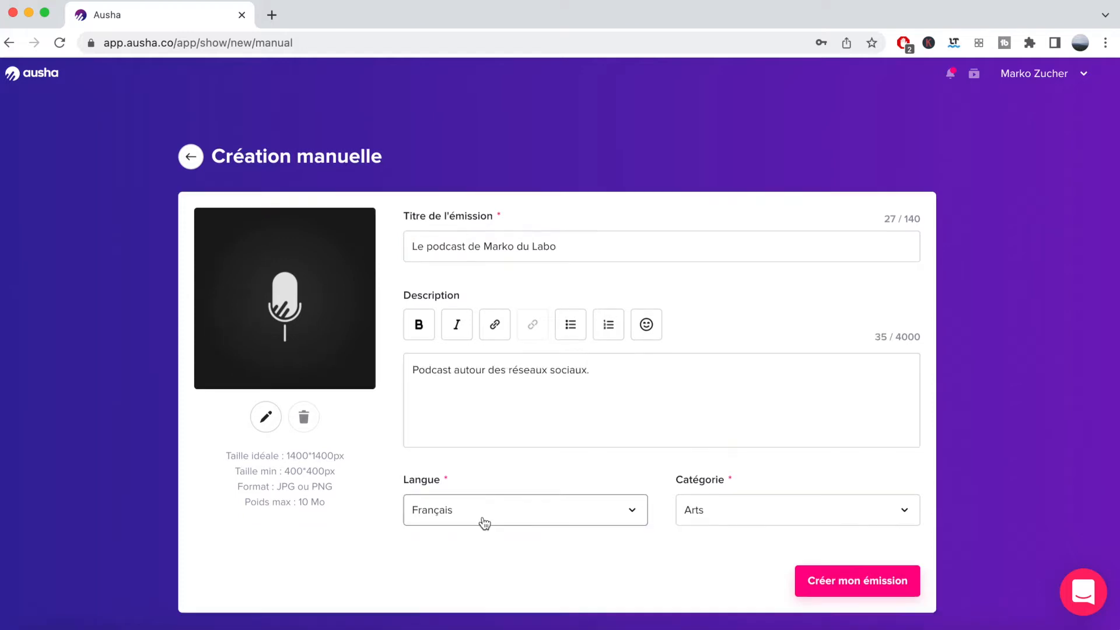
pyautogui.click(712, 518)
pyautogui.click(718, 573)
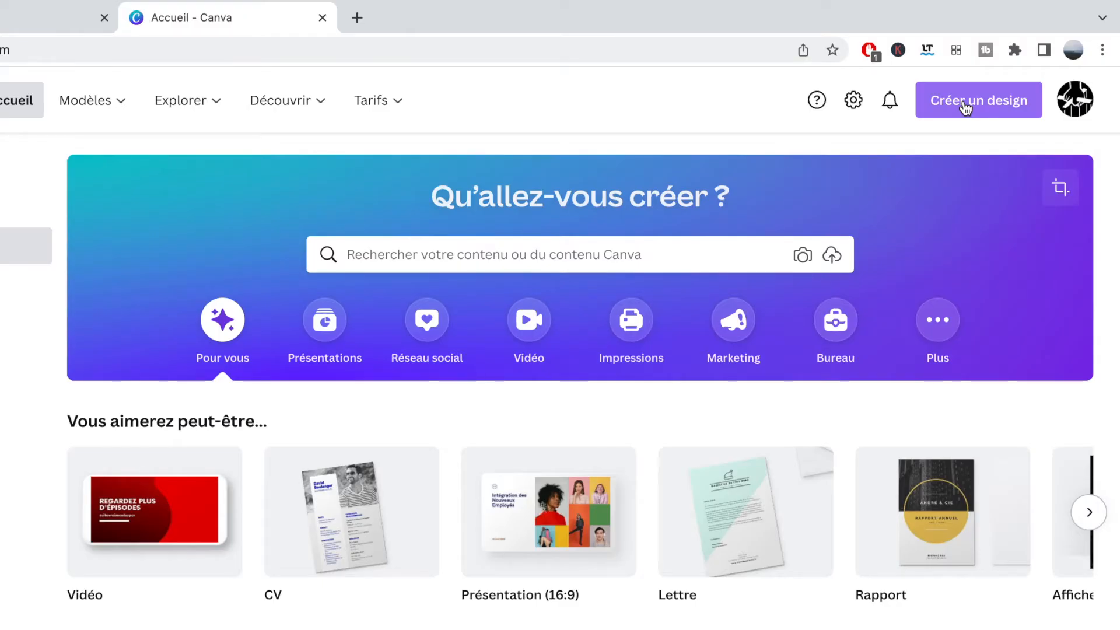
# - In Canva, create a new design with custom dimensions of 1400 × 1400 px
pyautogui.click(966, 108)
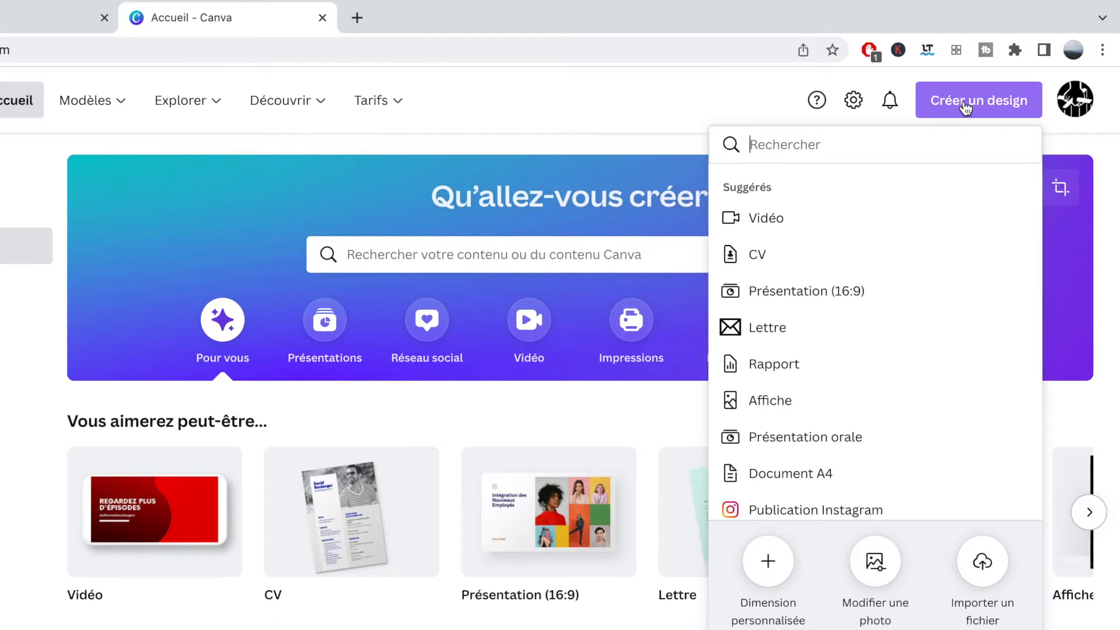
pyautogui.click(769, 558)
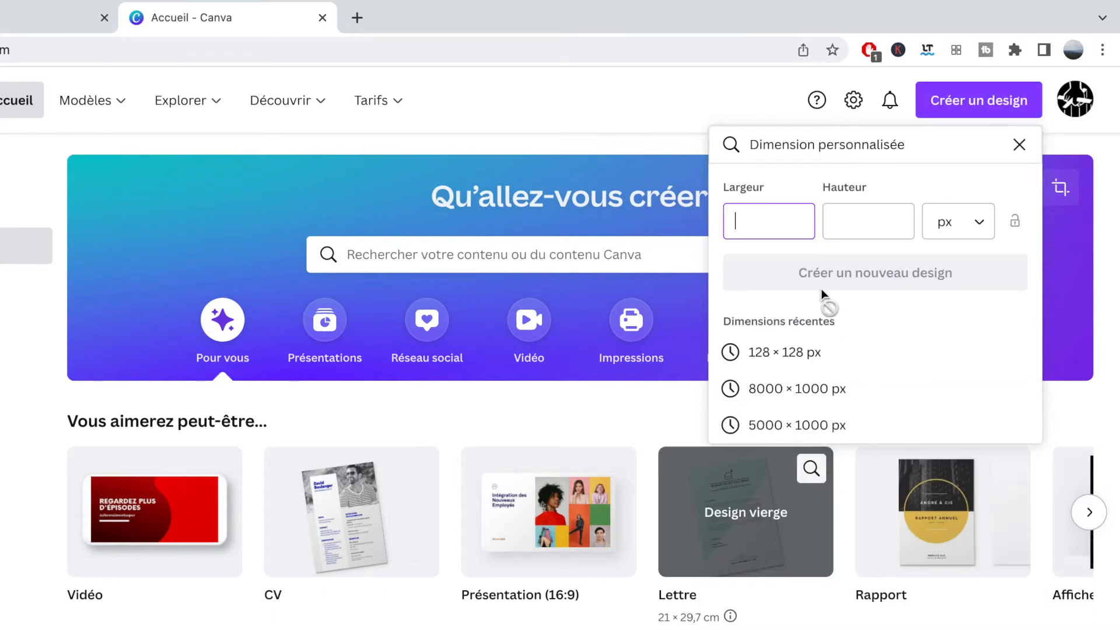
pyautogui.write('1400')
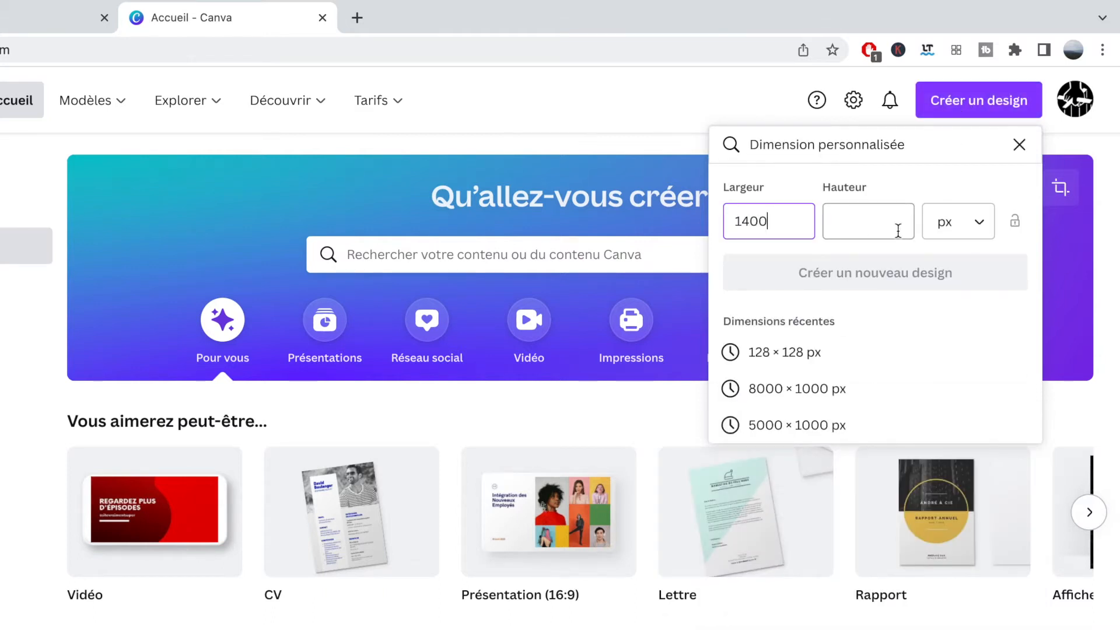
pyautogui.click(863, 222)
pyautogui.write('1400')
pyautogui.click(855, 273)
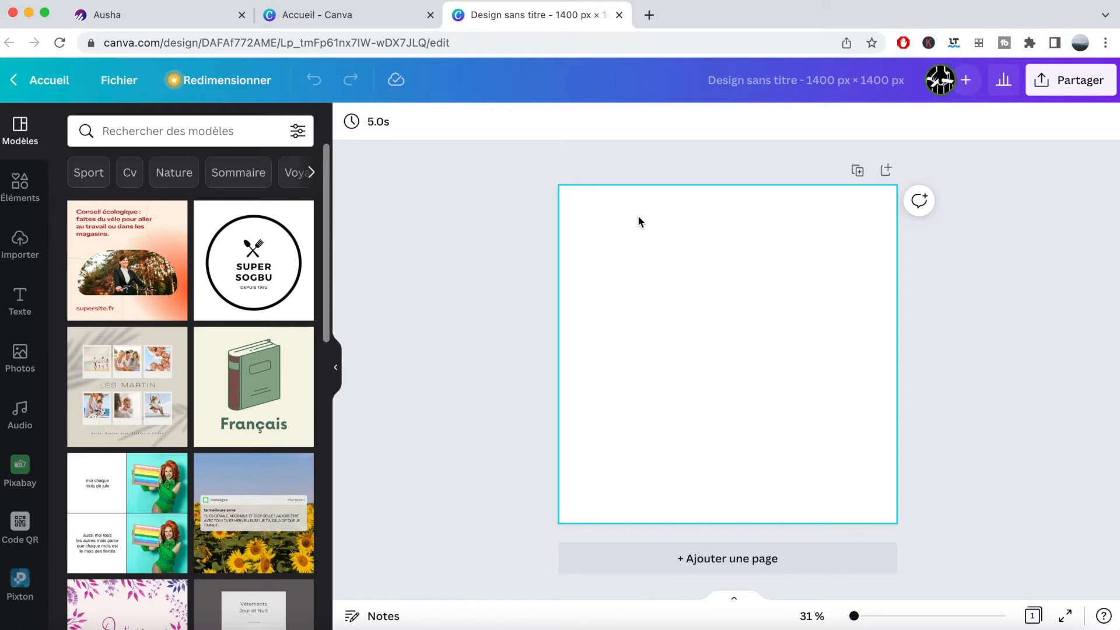
# - Place the uploaded atom image with social network logos on the blank page and enlarge it in the centre
pyautogui.click(20, 245)
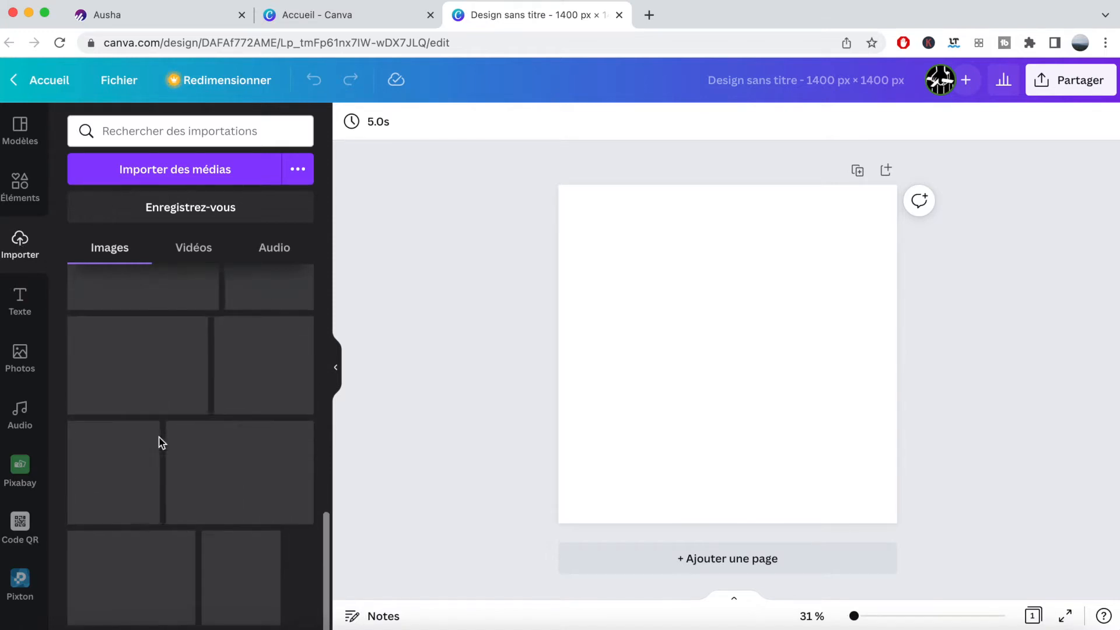
pyautogui.scroll(-5, 195, 468)
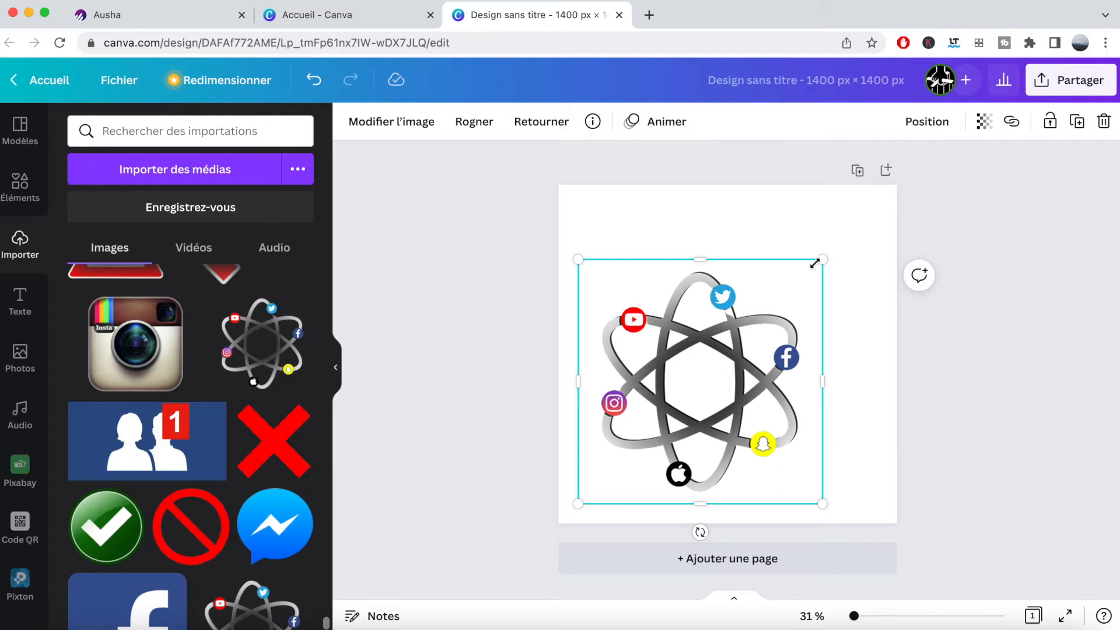
pyautogui.moveTo(821, 259); pyautogui.dragTo(849, 242)
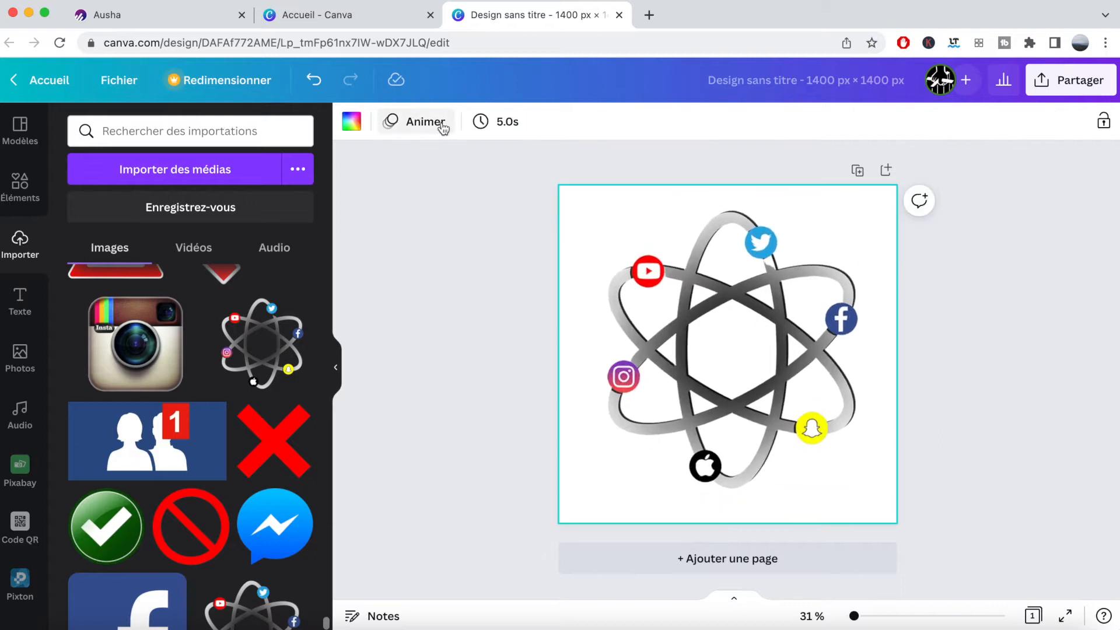
# - Fill the page background with the default violet colour
pyautogui.click(351, 121)
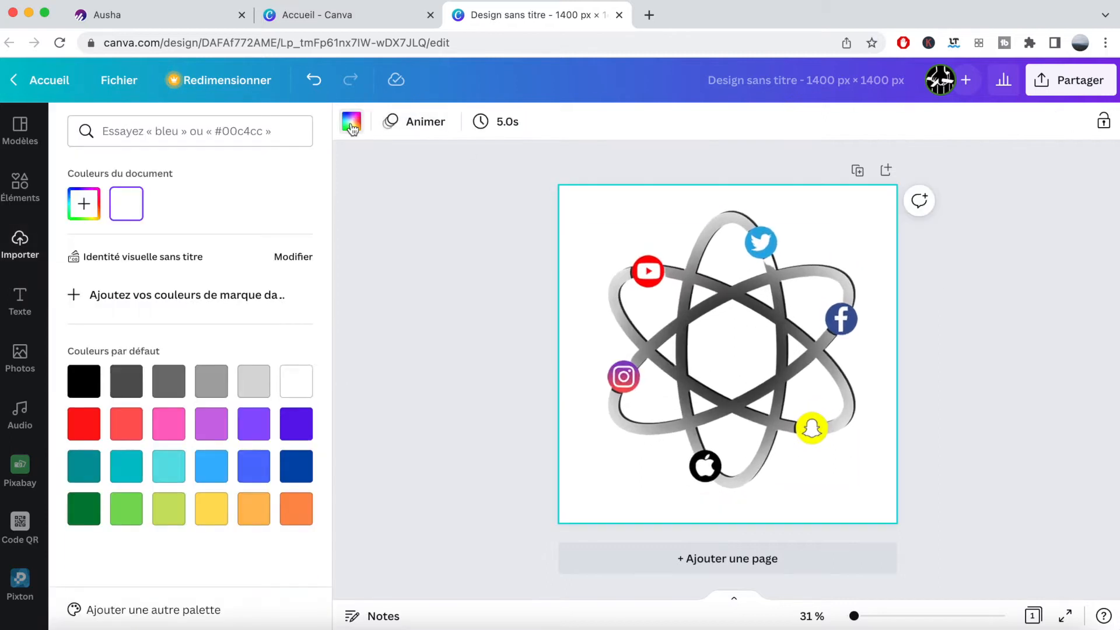
pyautogui.click(254, 424)
pyautogui.click(476, 349)
# - Download the cover design as a PNG at 1400 × 1400 px
pyautogui.click(1056, 87)
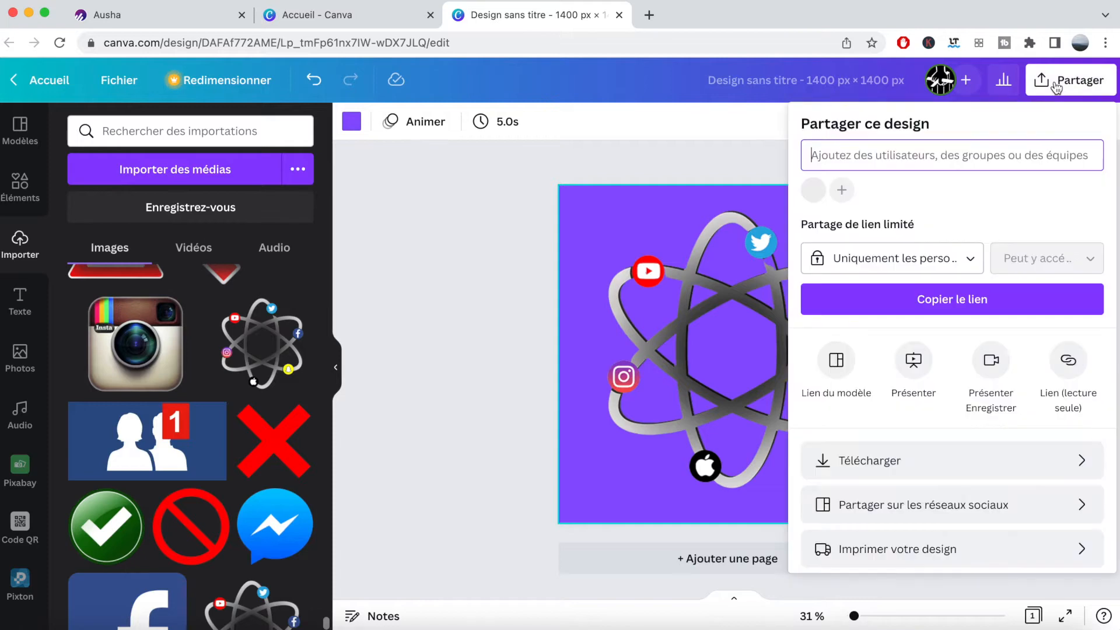
pyautogui.click(958, 462)
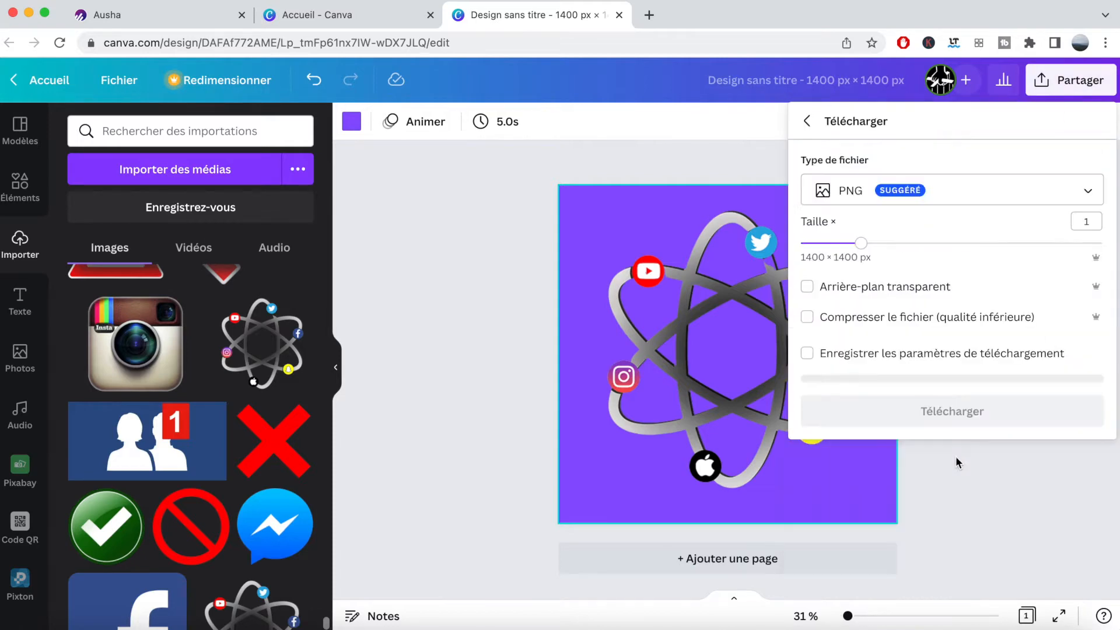
pyautogui.click(946, 404)
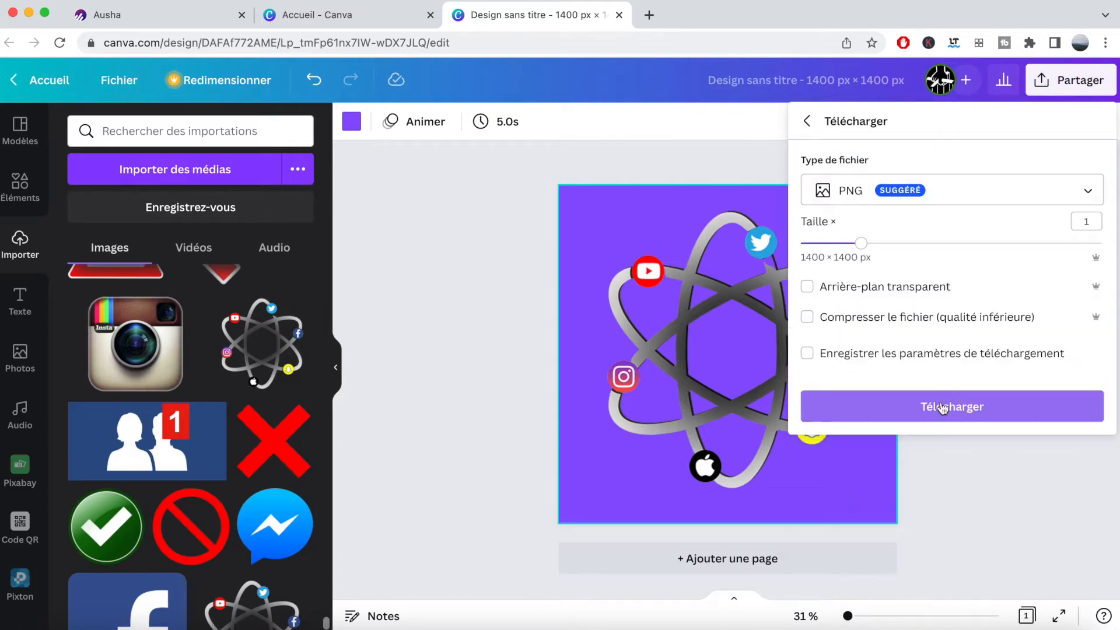
# - Switch back to Ausha and upload Sans titre.png from the Téléchargements folder as the show's cover image
pyautogui.click(187, 19)
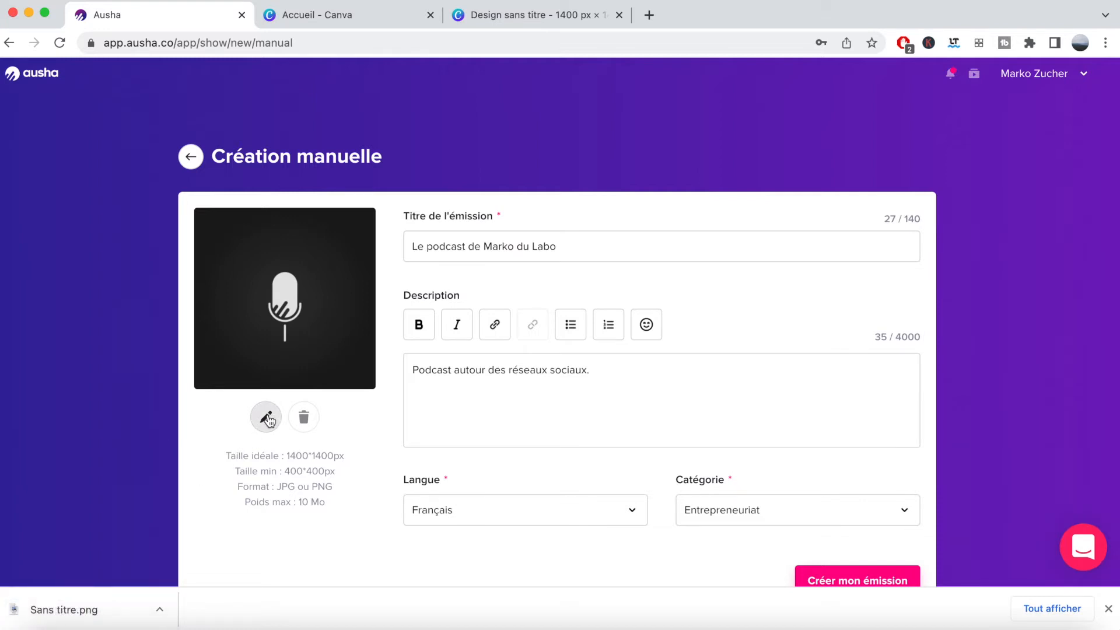
pyautogui.click(267, 418)
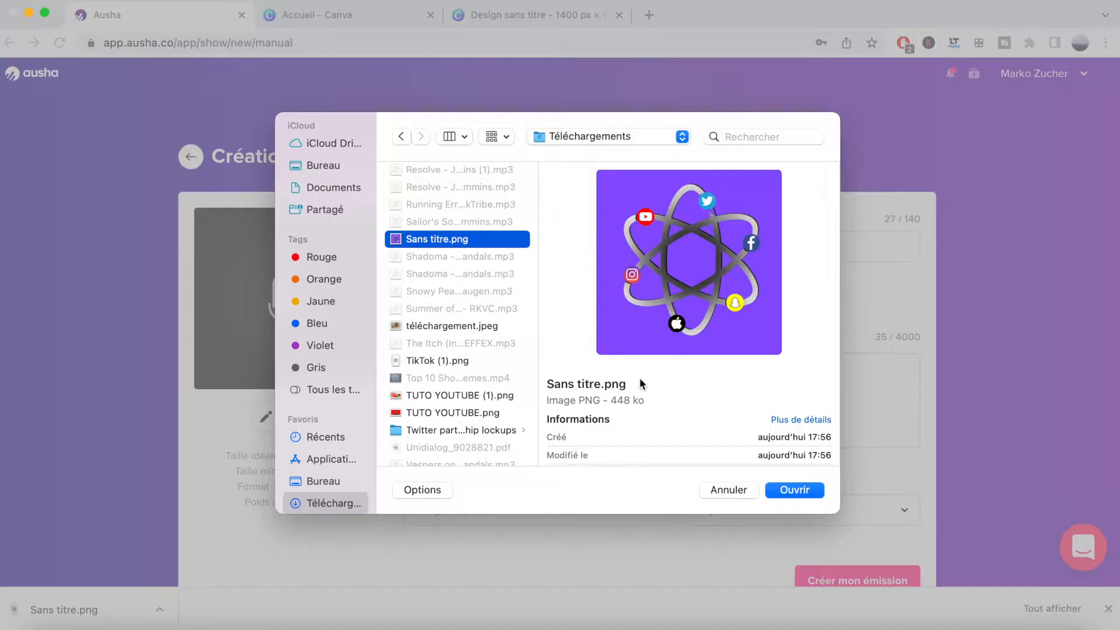
pyautogui.click(788, 489)
# - Create the show and skip adding a first episode
pyautogui.scroll(-2, 849, 519)
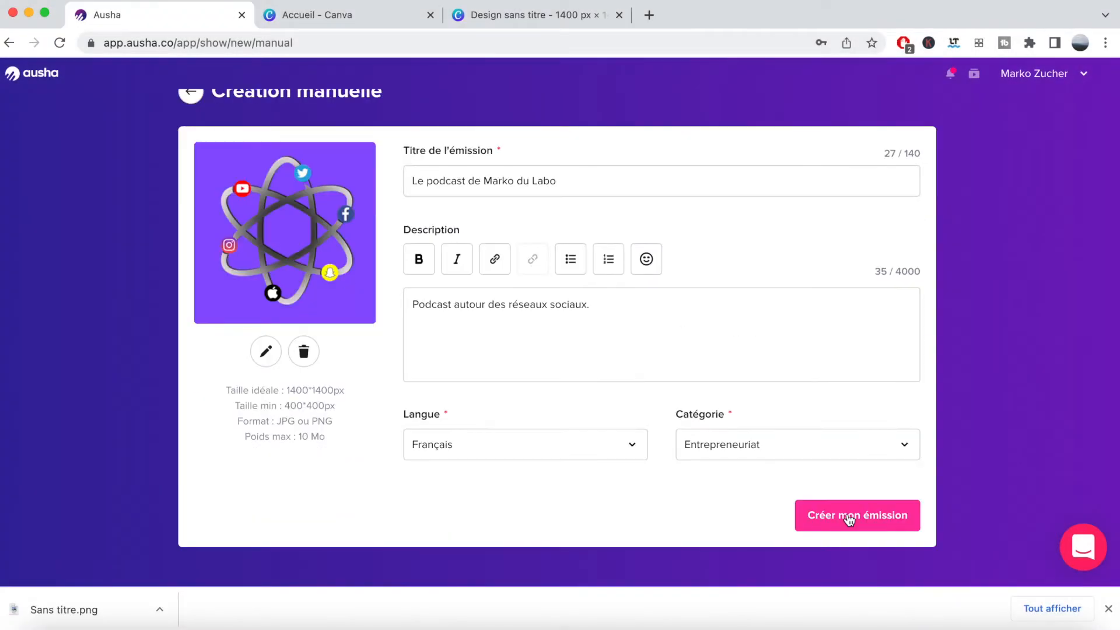
pyautogui.click(849, 519)
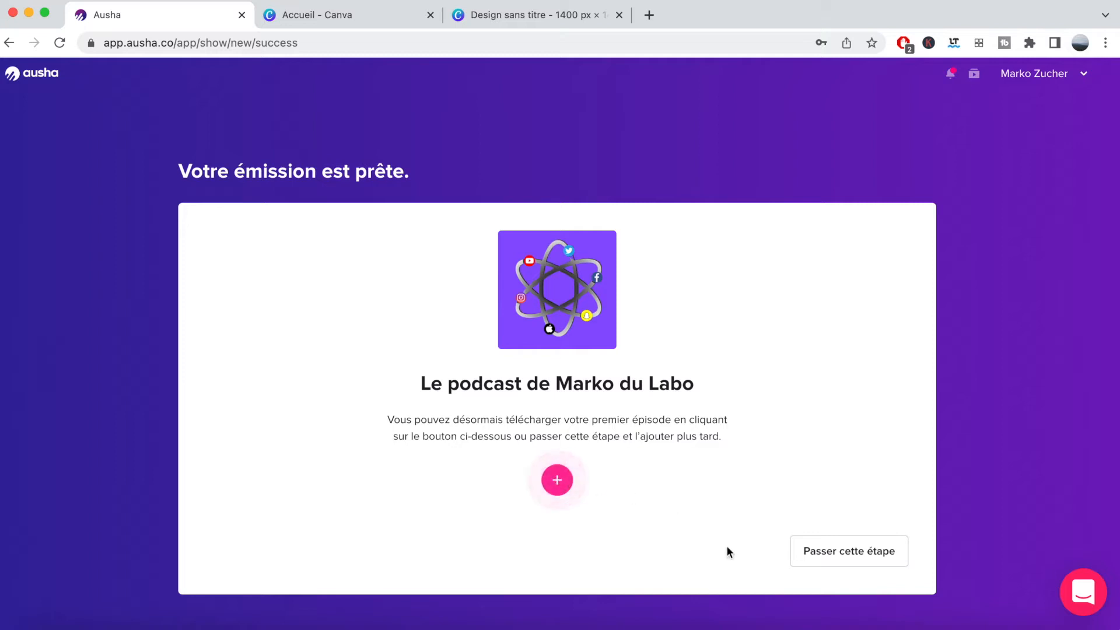
pyautogui.click(843, 557)
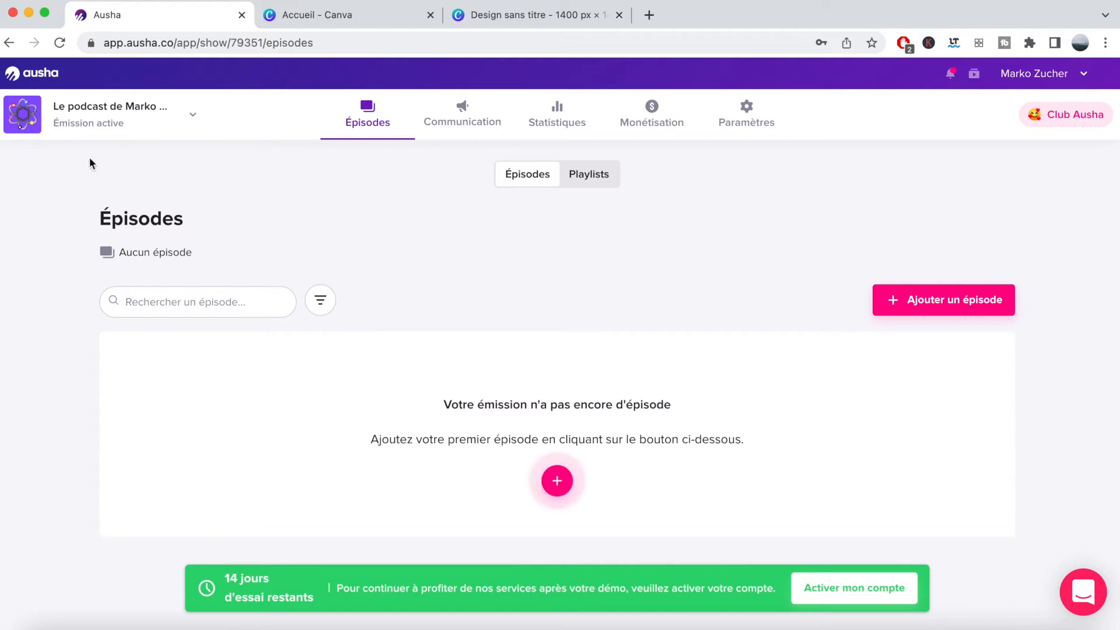
# - View the list of active shows and return to the new podcast's episodes page
pyautogui.click(192, 124)
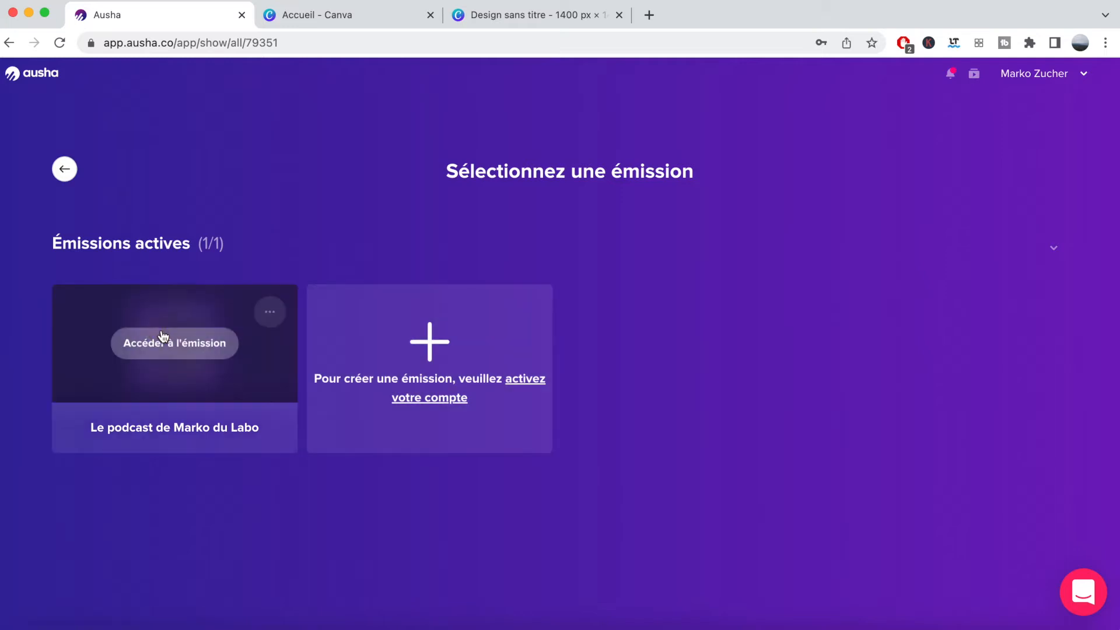
pyautogui.click(152, 341)
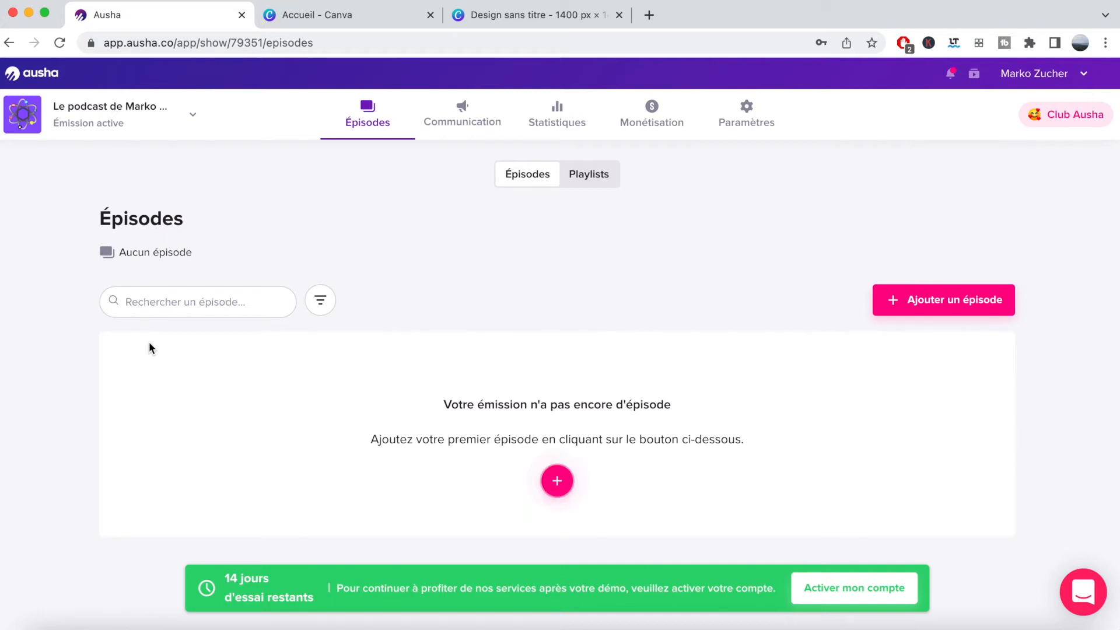
pyautogui.scroll(-1, 149, 348)
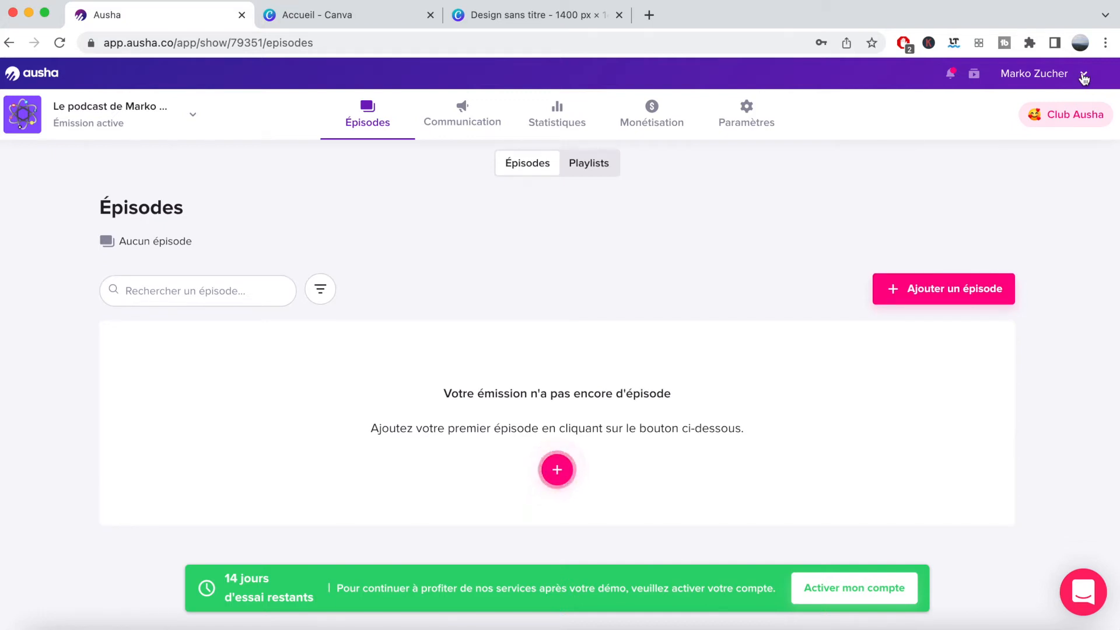
# - Review the account's profile, e-mail notification, billing, subscription, public API and account deletion settings, finishing on the profile
pyautogui.click(1083, 76)
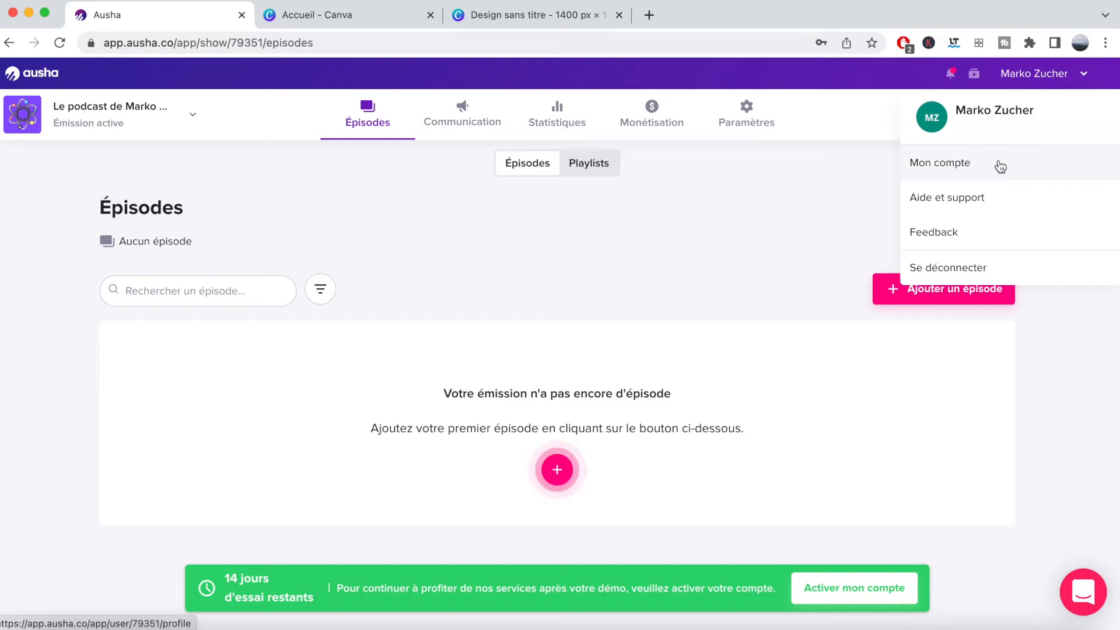
pyautogui.click(927, 165)
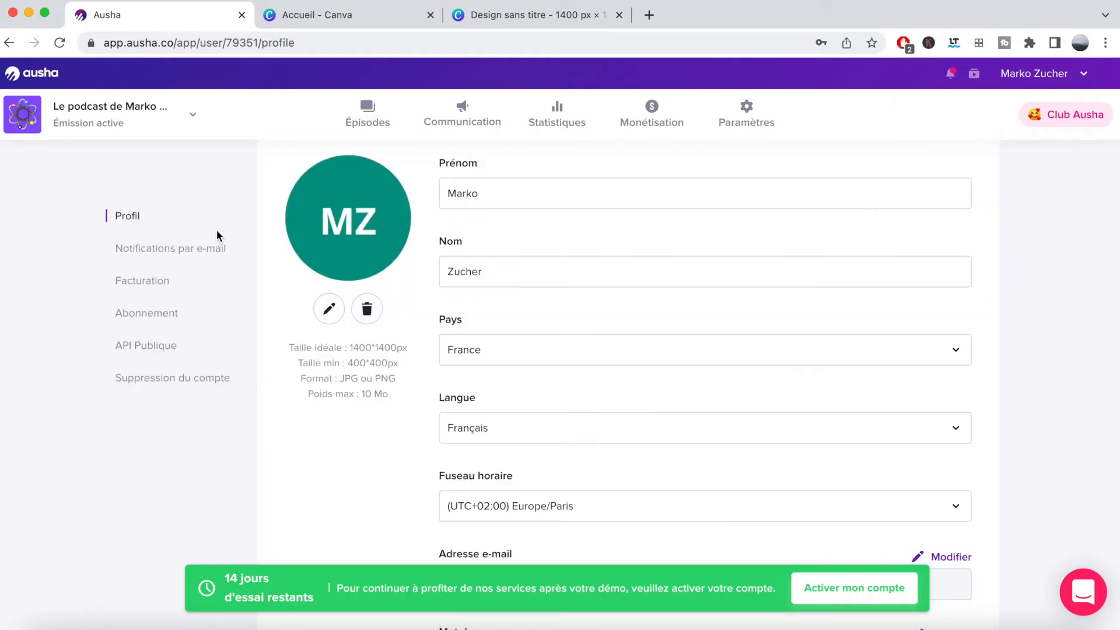
pyautogui.click(178, 252)
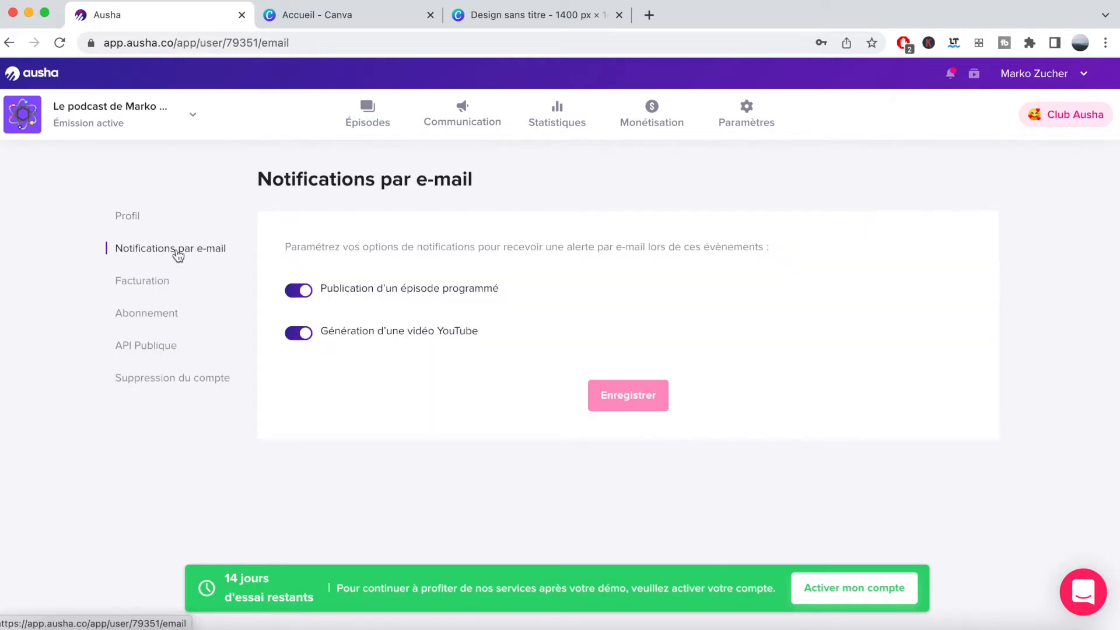
pyautogui.click(146, 282)
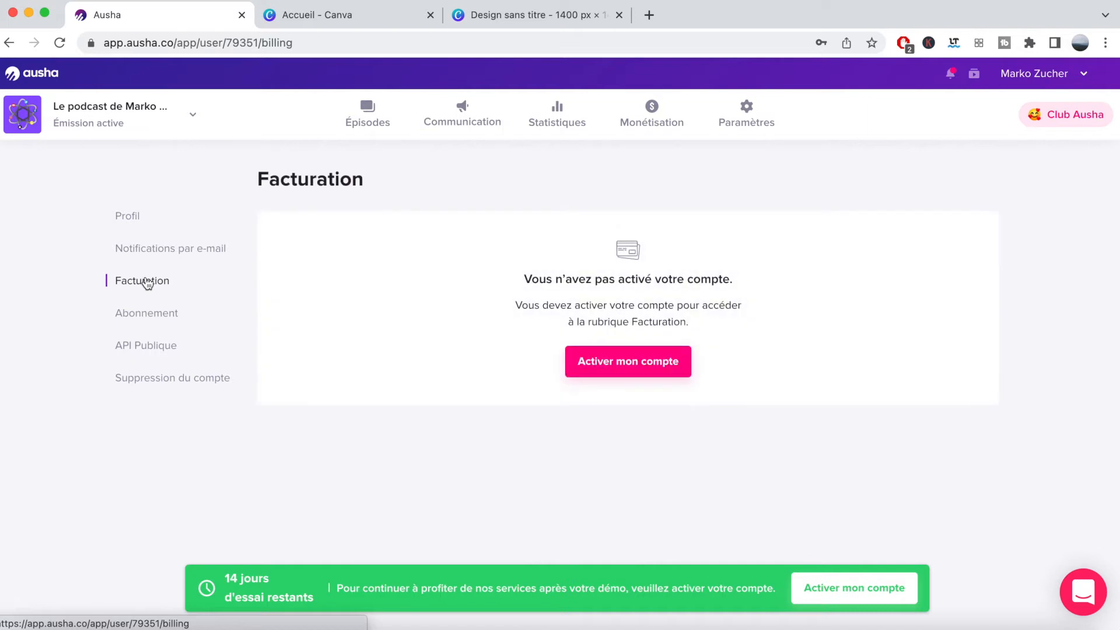
pyautogui.click(146, 318)
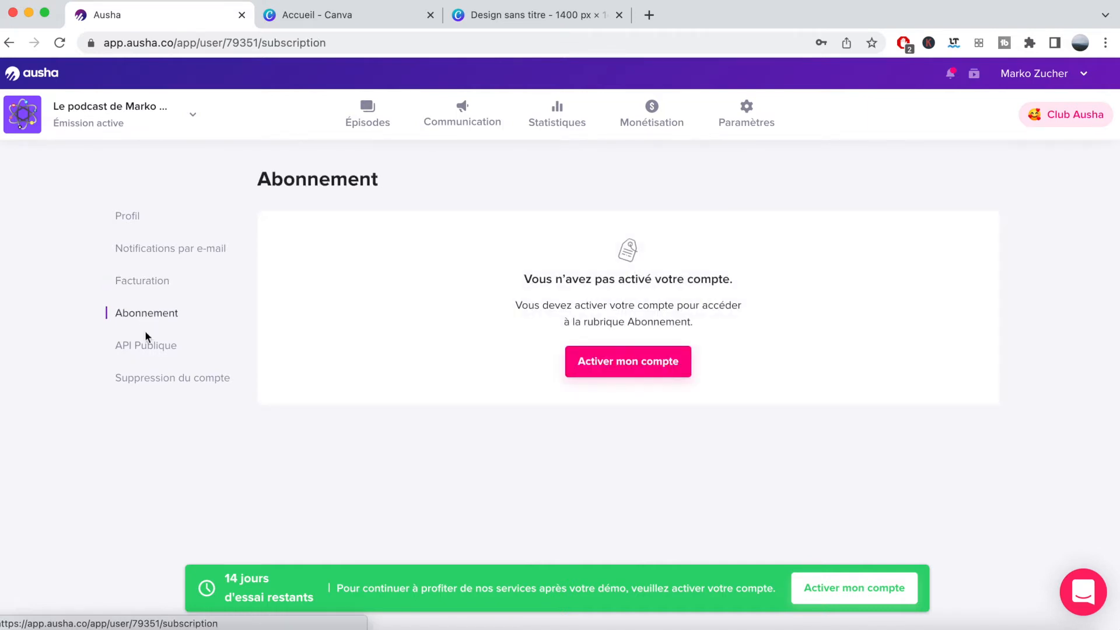
pyautogui.click(153, 348)
pyautogui.click(162, 379)
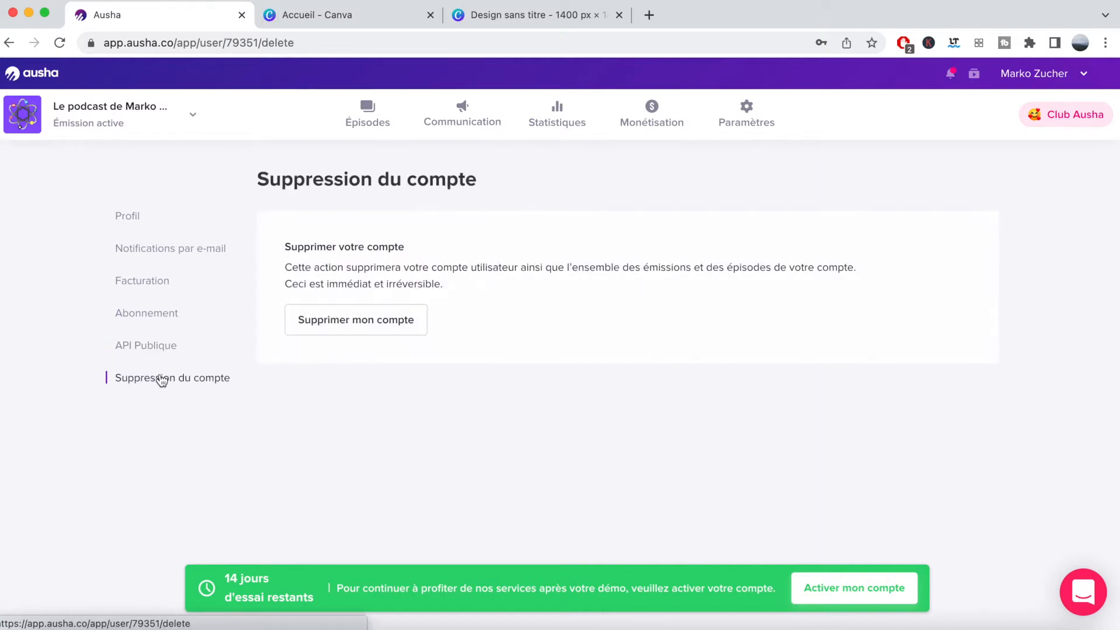
pyautogui.click(135, 218)
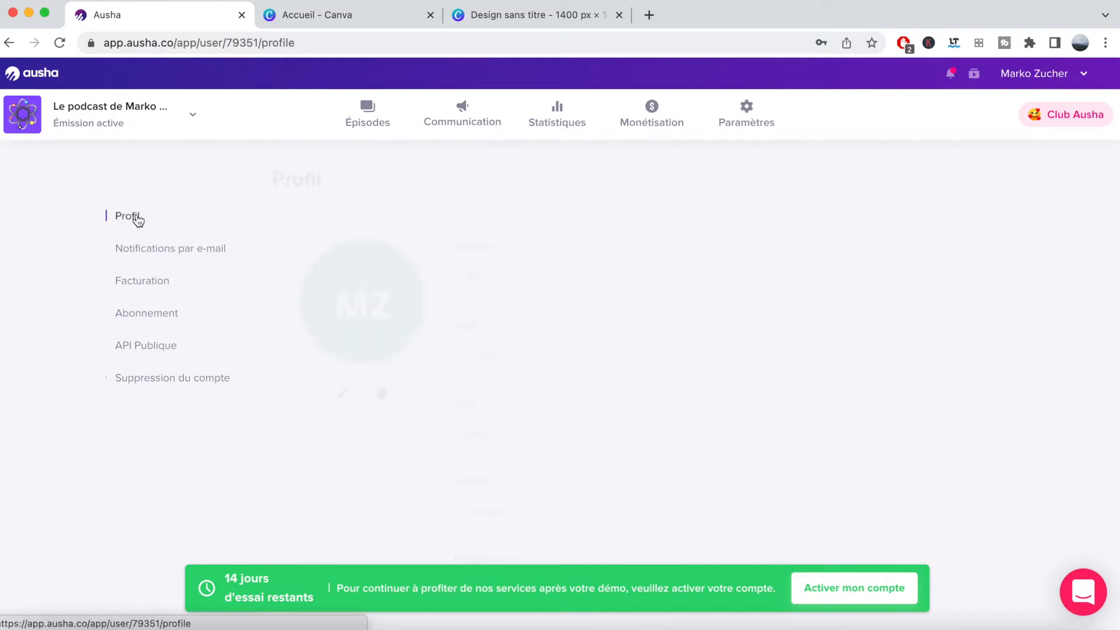
# - View Ausha's latest changes, then browse the music packs in the Bibliothèque musicale
pyautogui.click(947, 73)
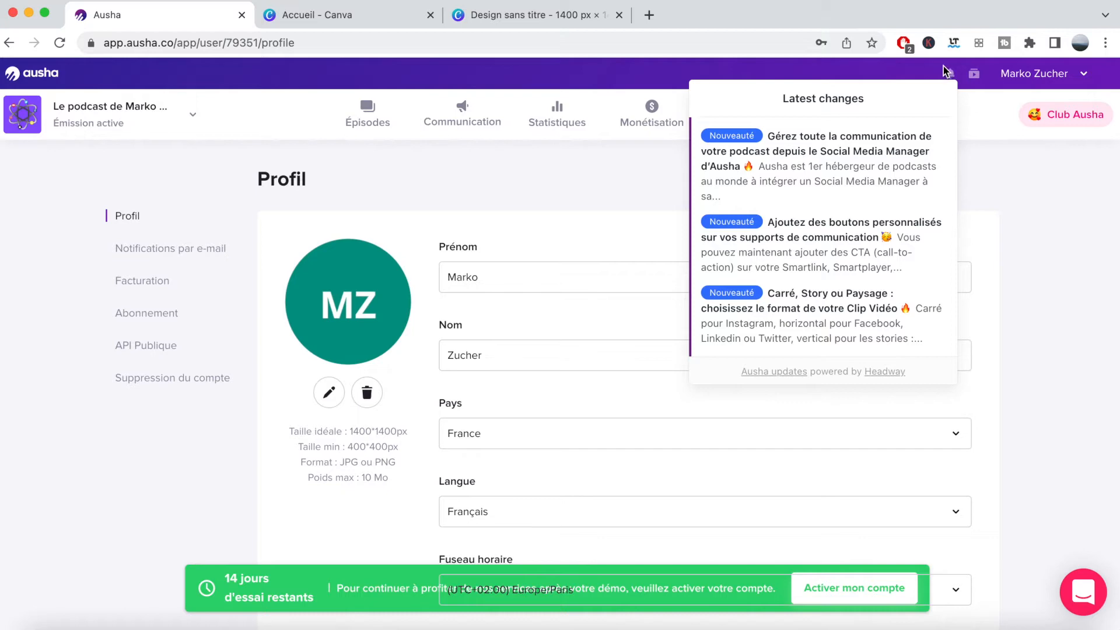
pyautogui.click(947, 73)
pyautogui.click(977, 74)
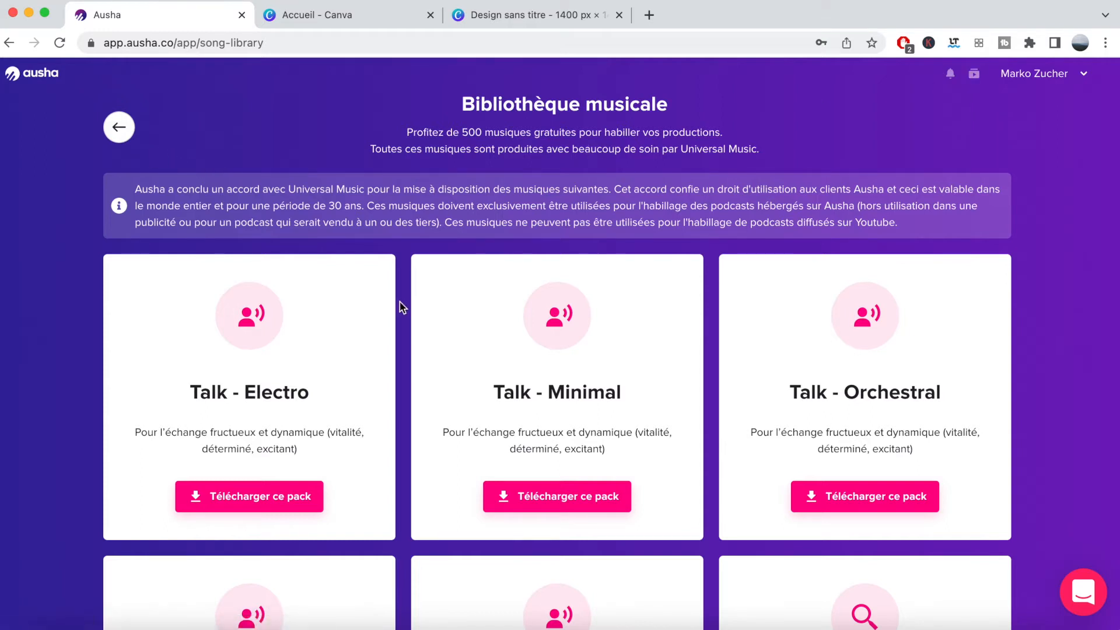
pyautogui.scroll(-5, 400, 303)
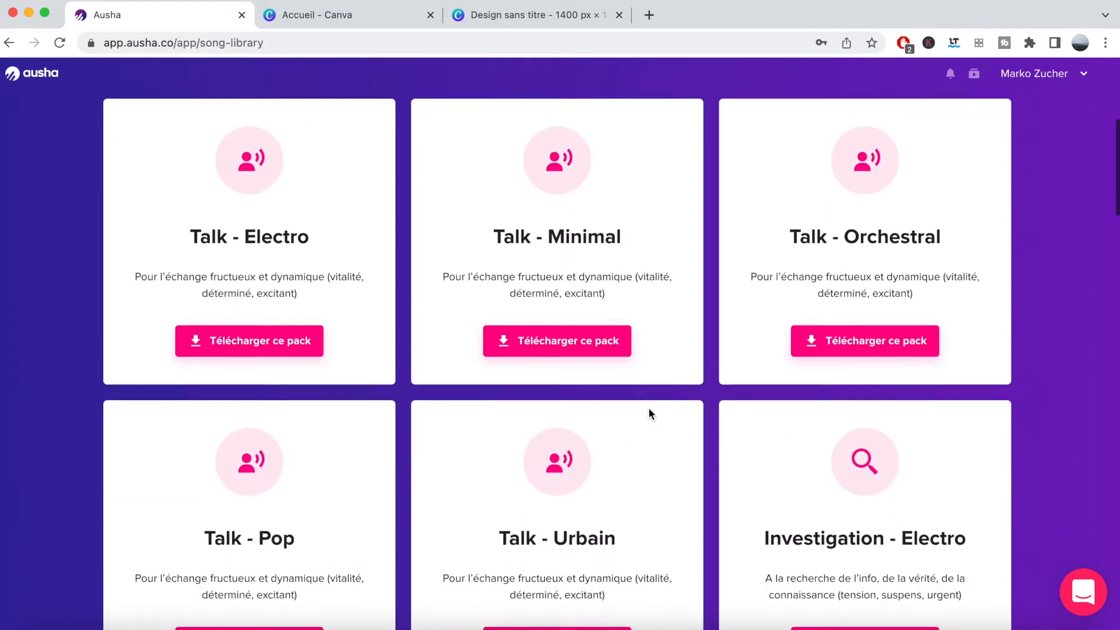
pyautogui.scroll(-20, 649, 410)
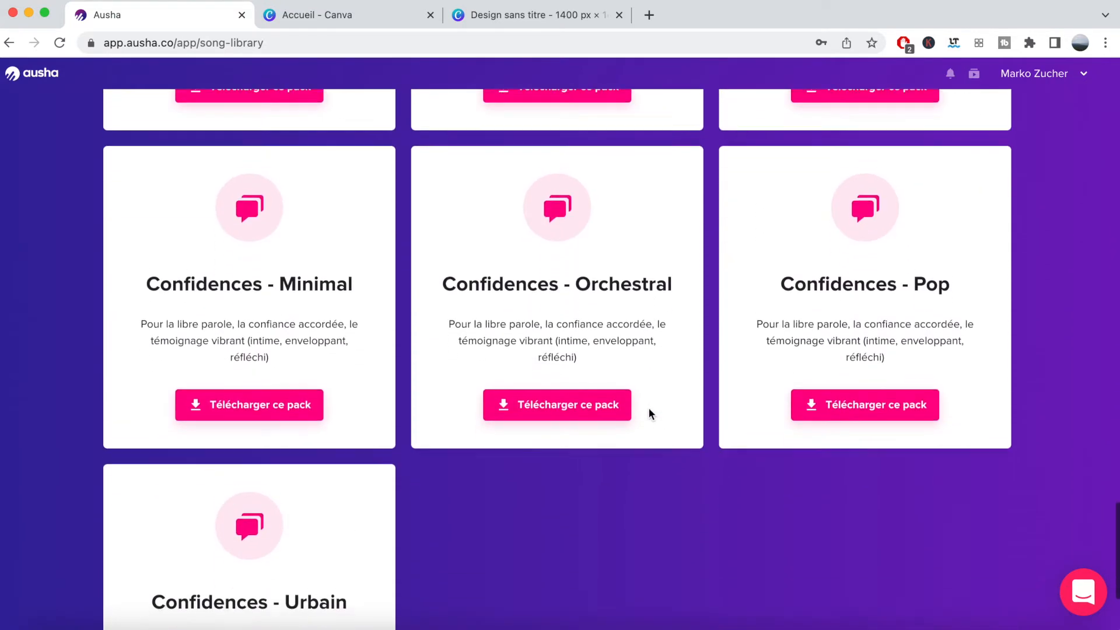
pyautogui.scroll(-4, 649, 408)
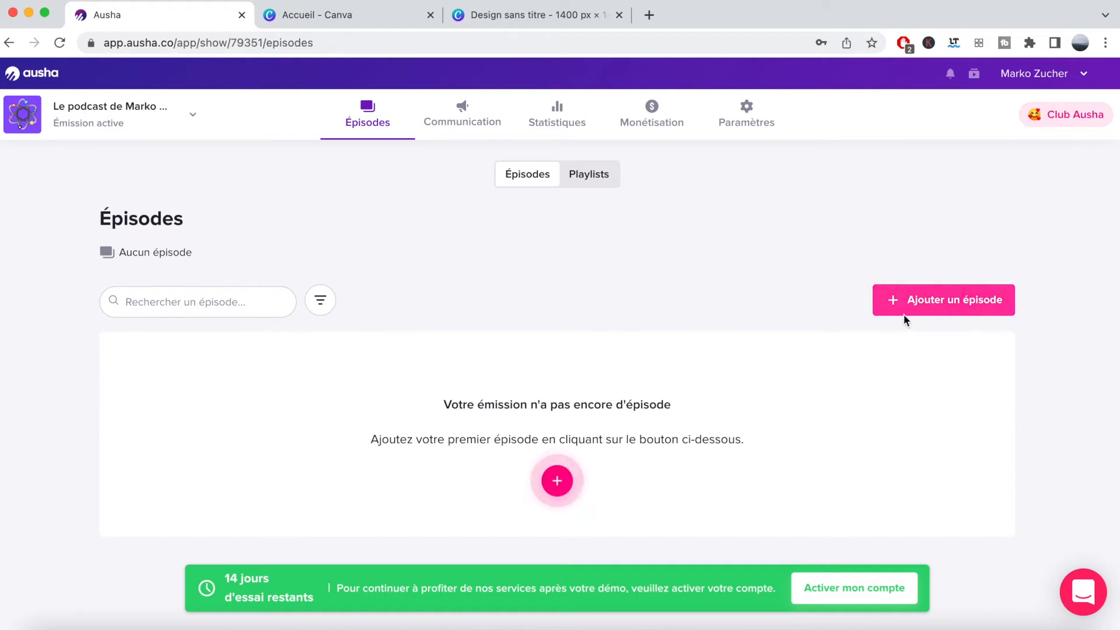
# - Explore the show's Communication sections: Clips vidéo, SmartPlayer, Site Web, Smartlink, Newsletter and Réseaux sociaux
pyautogui.click(474, 120)
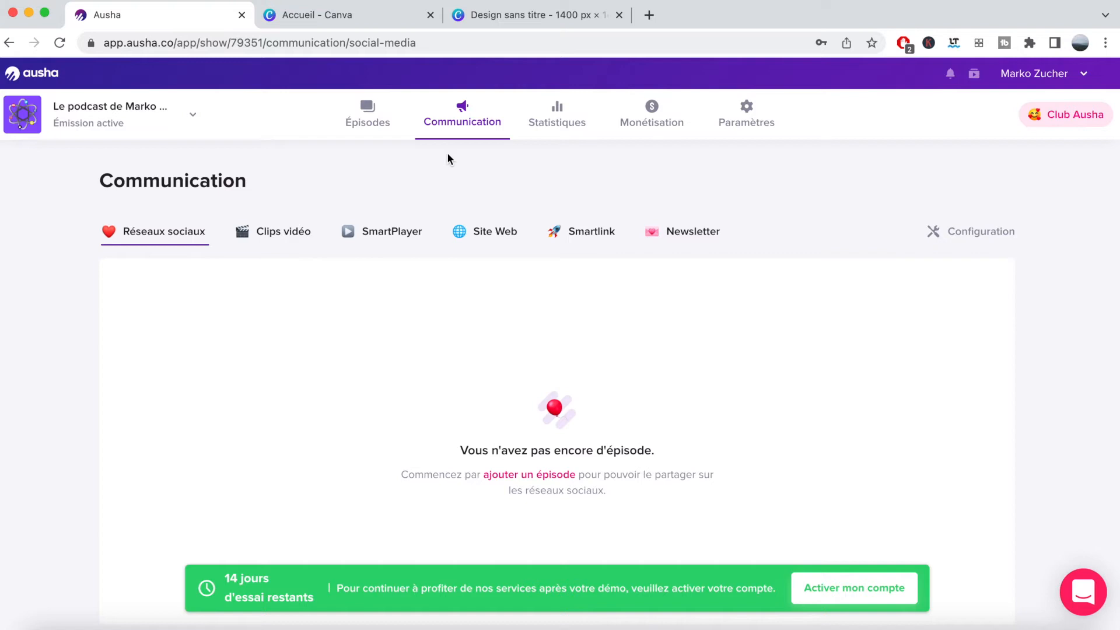
pyautogui.click(284, 230)
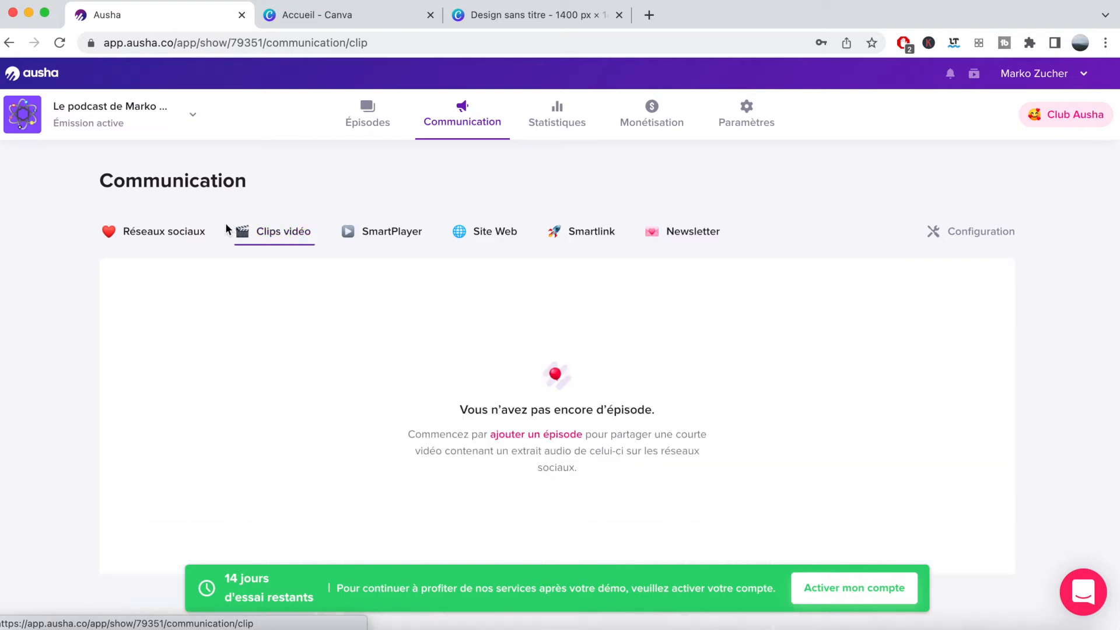
pyautogui.click(390, 235)
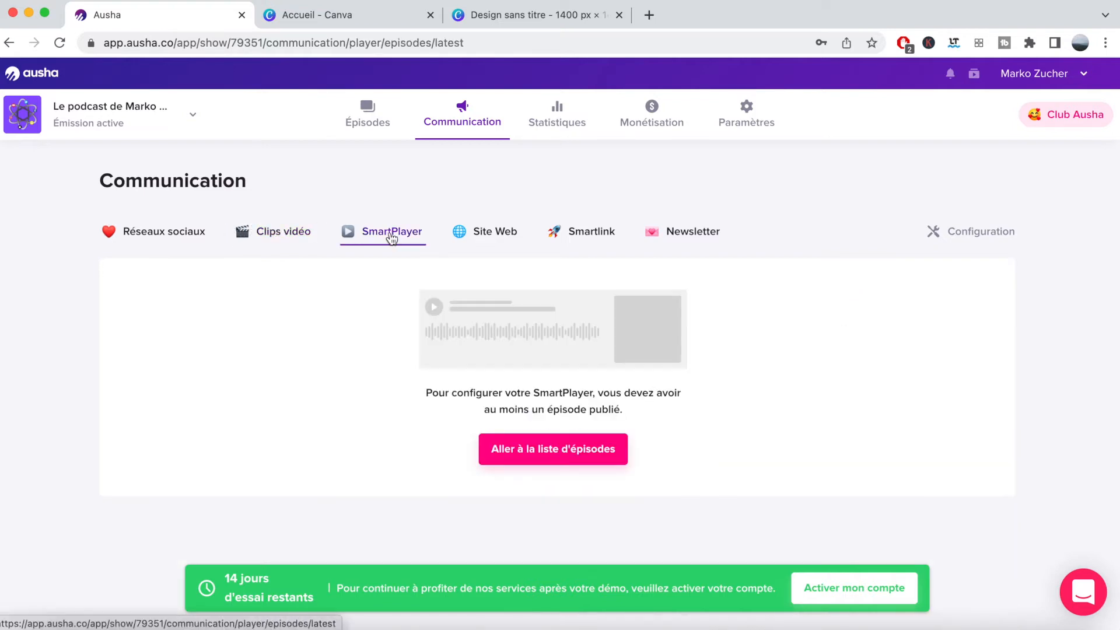
pyautogui.click(502, 231)
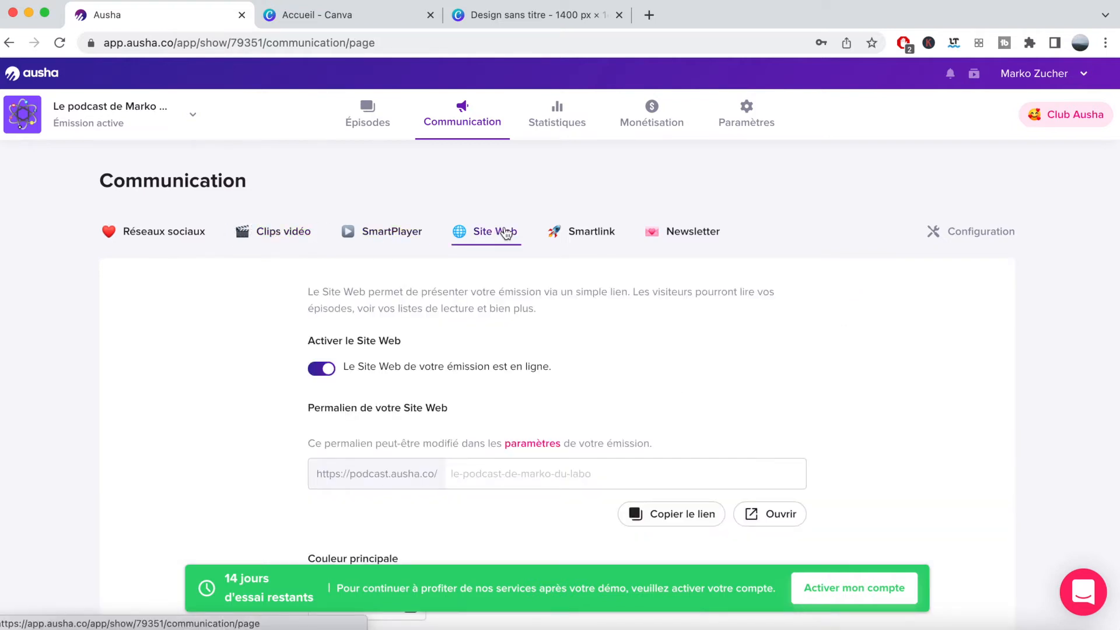
pyautogui.click(588, 234)
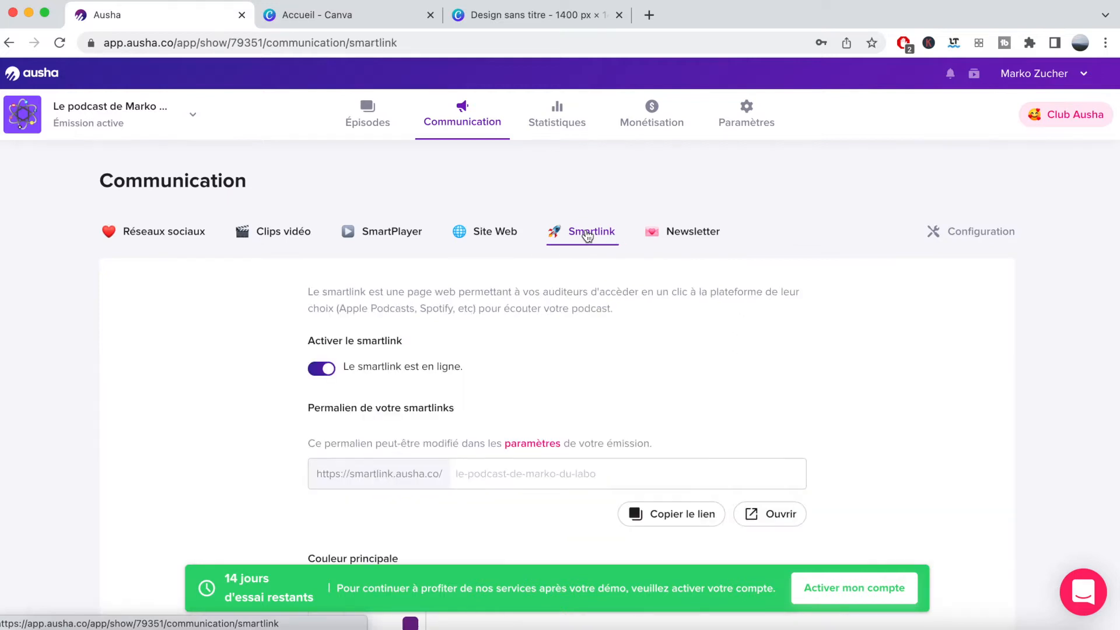
pyautogui.click(676, 232)
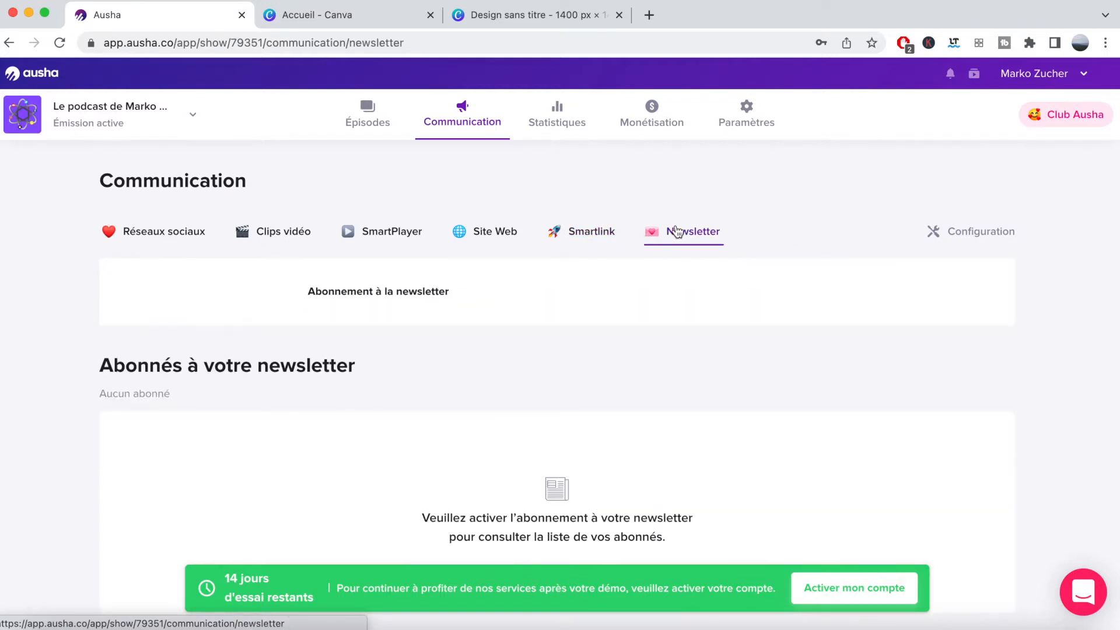
pyautogui.click(150, 233)
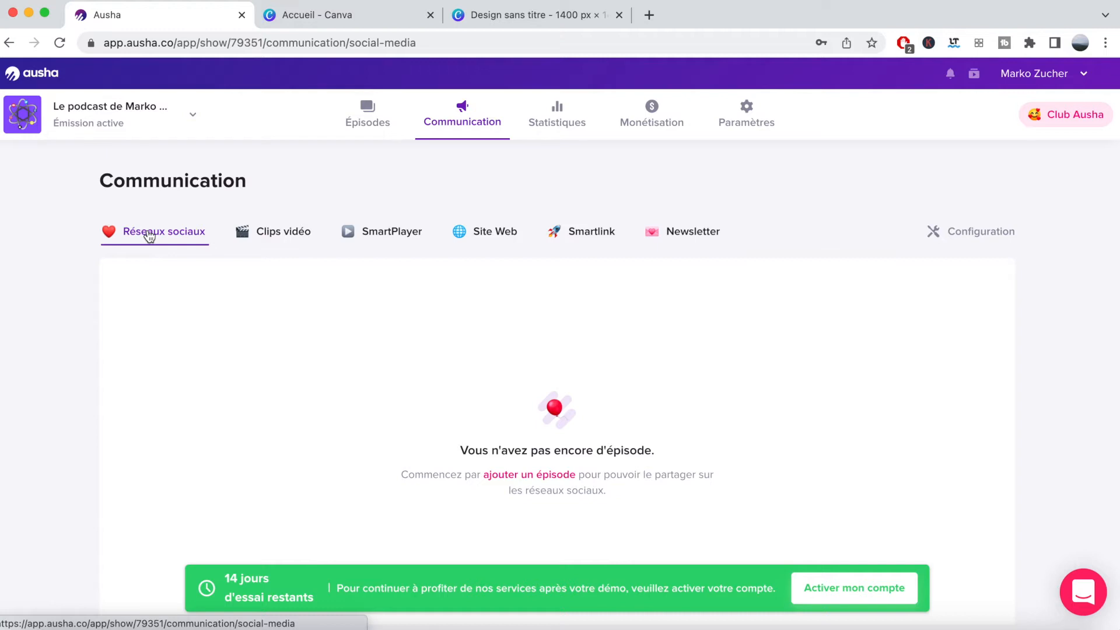
# - Examine the show's listening statistics and the Sources report on devices, platforms, operating systems and browsers
pyautogui.click(563, 114)
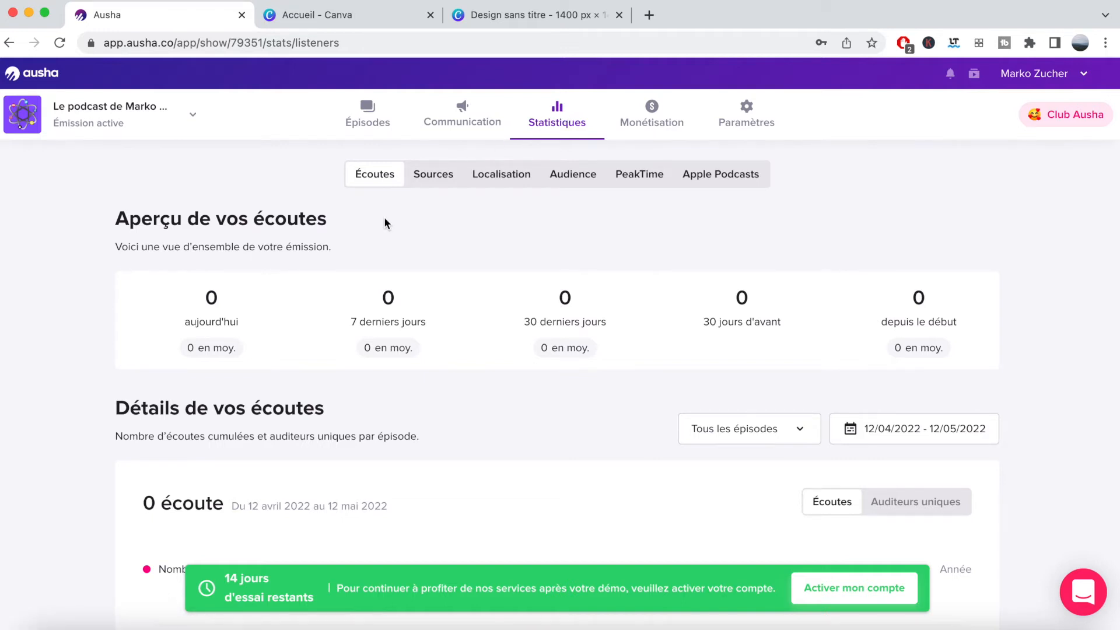
pyautogui.click(432, 174)
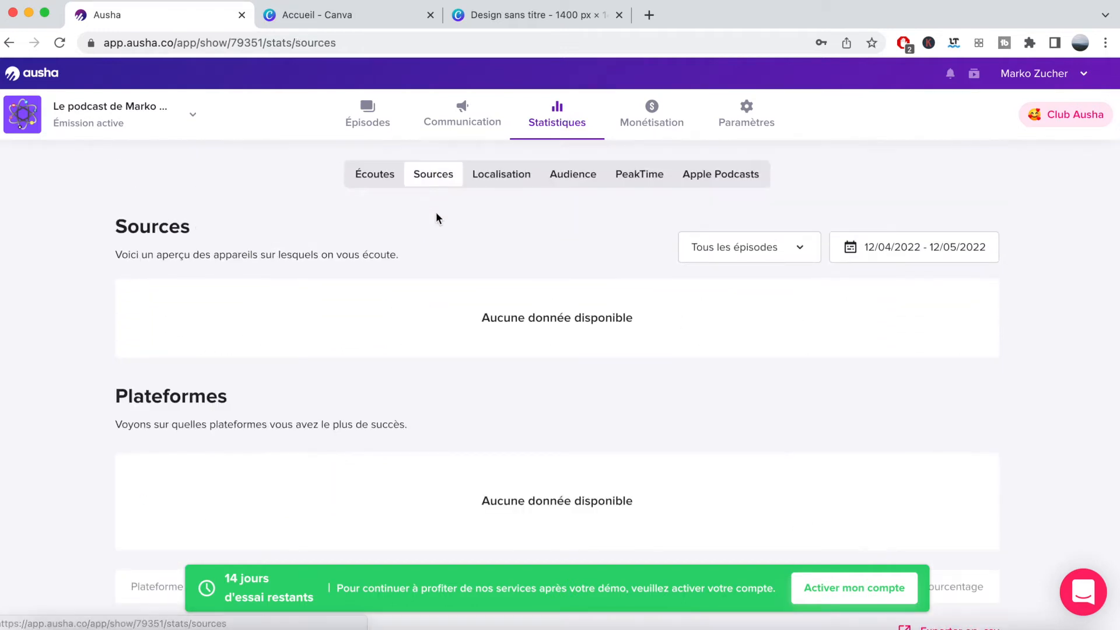
pyautogui.scroll(-1, 437, 218)
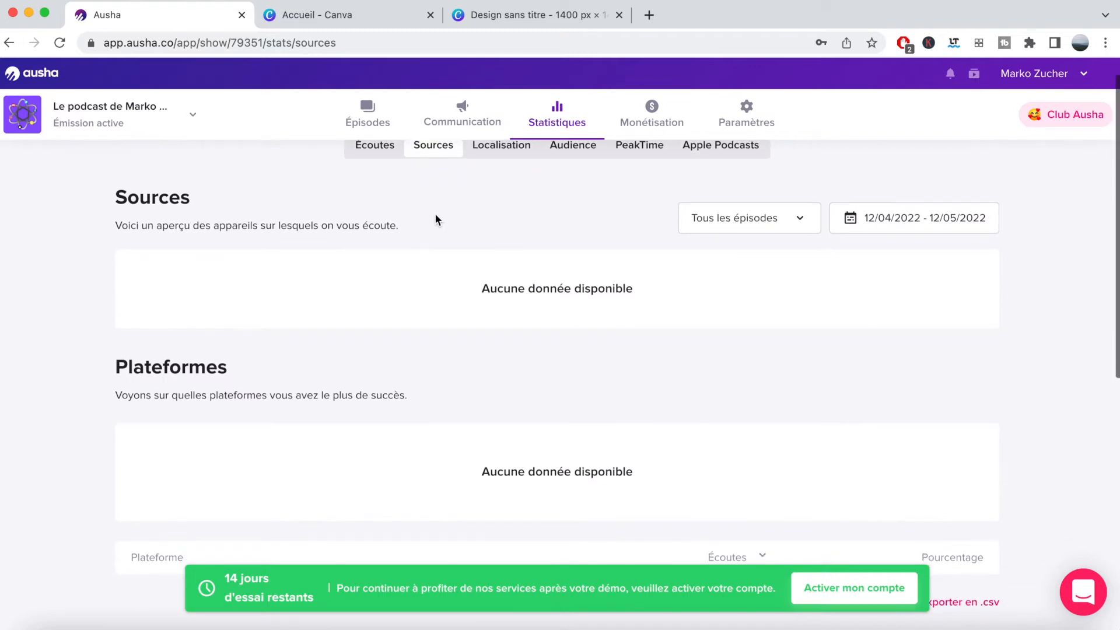
pyautogui.scroll(-10, 435, 217)
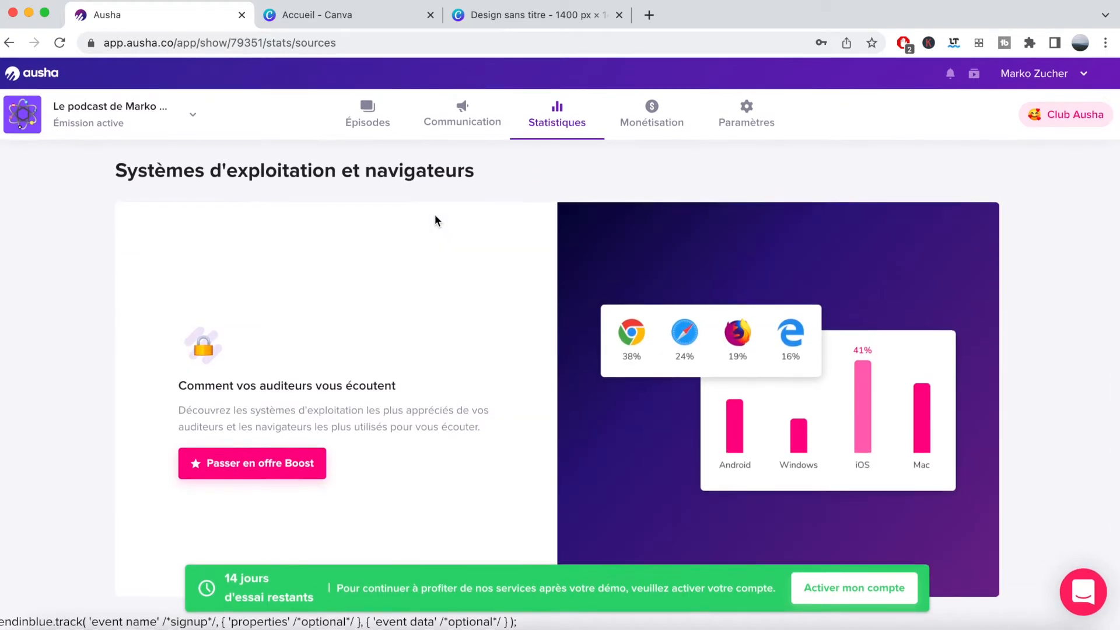
pyautogui.scroll(10, 435, 220)
# - Examine the Localisation map and the Audience, PeakTime and Apple Podcasts statistics
pyautogui.click(502, 181)
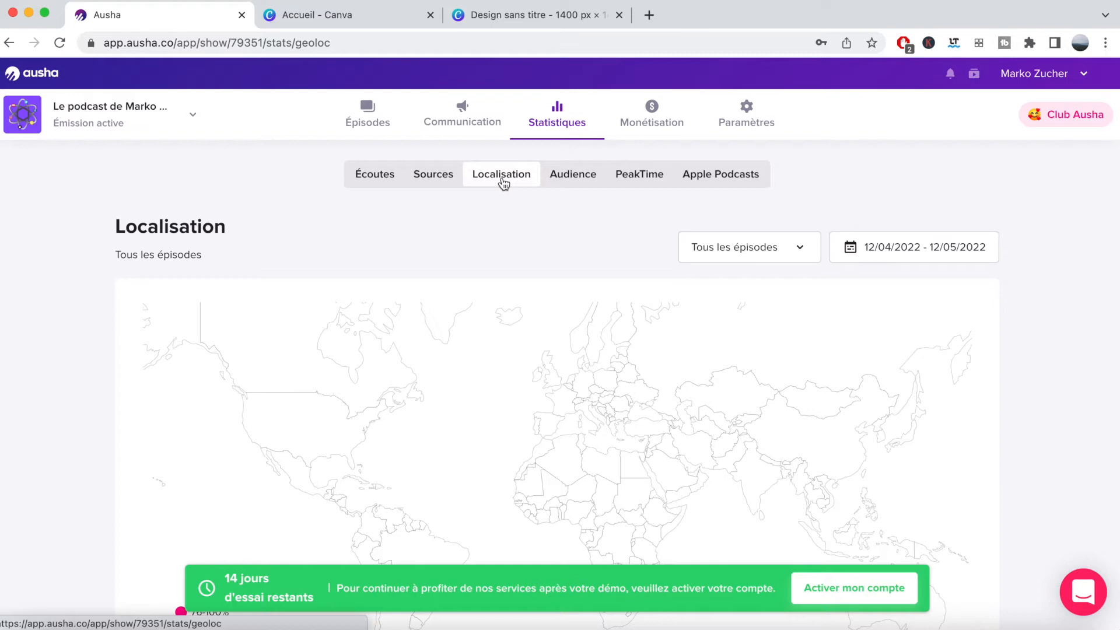
pyautogui.scroll(-5, 495, 242)
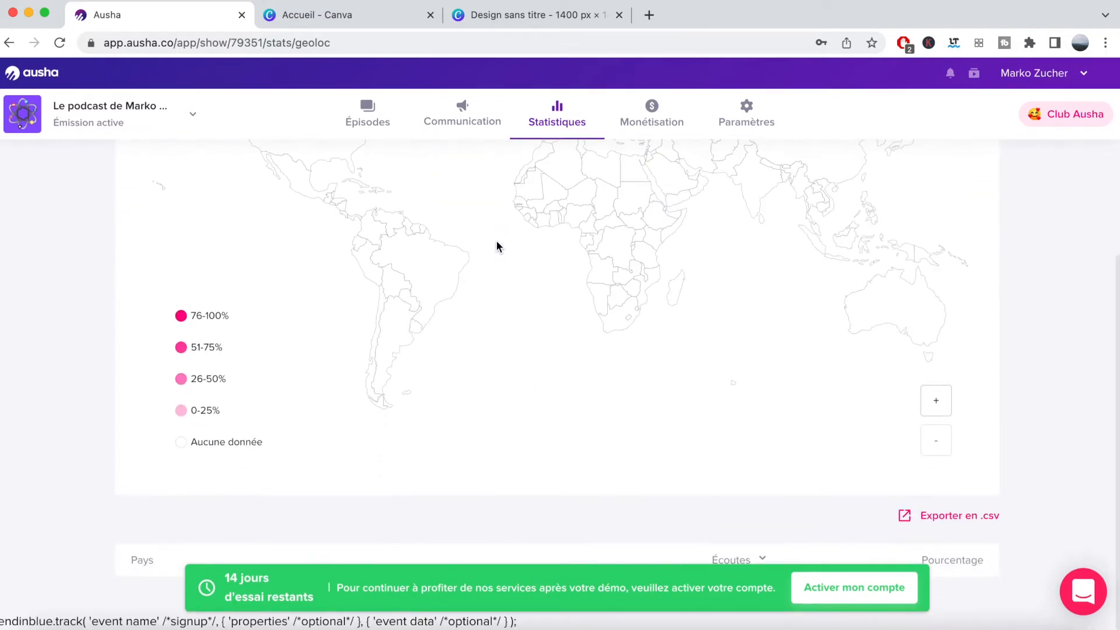
pyautogui.scroll(5, 496, 245)
pyautogui.click(575, 175)
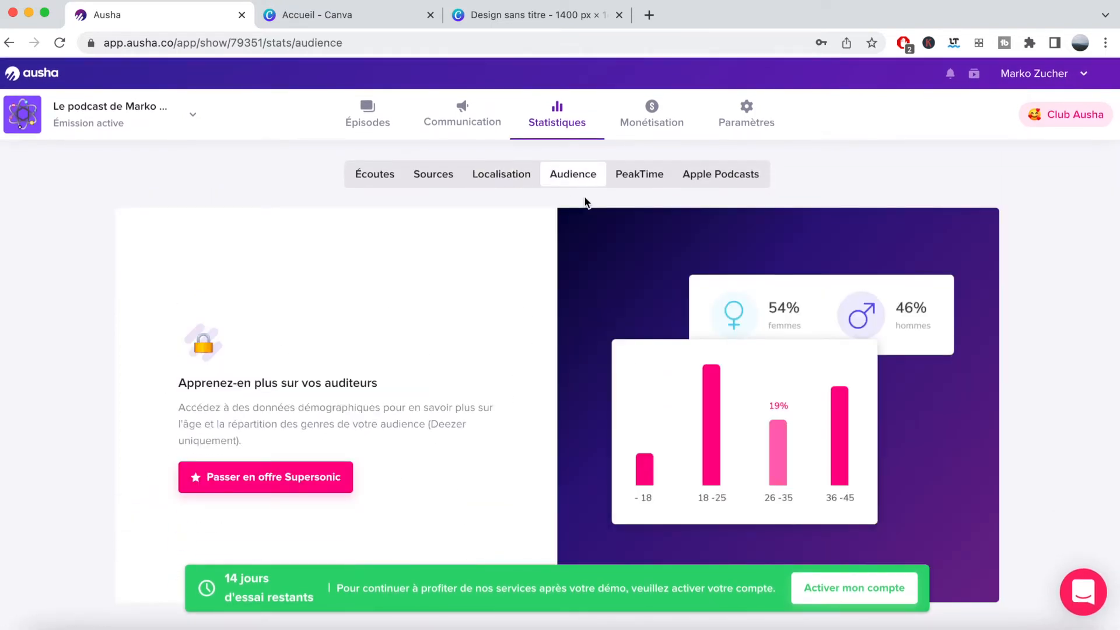
pyautogui.click(638, 177)
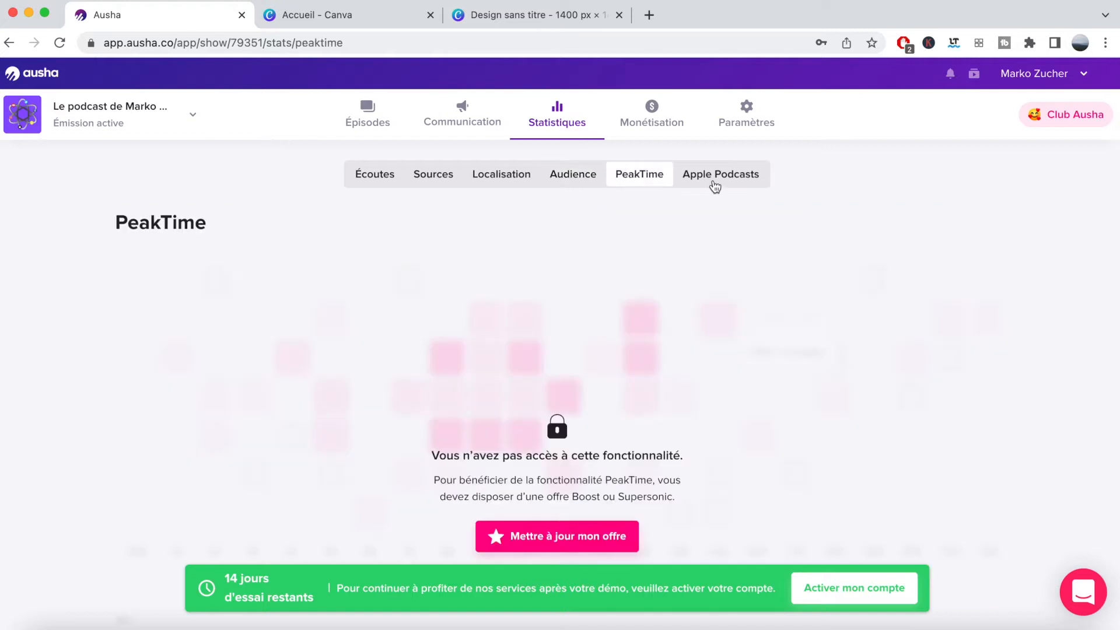
pyautogui.click(714, 185)
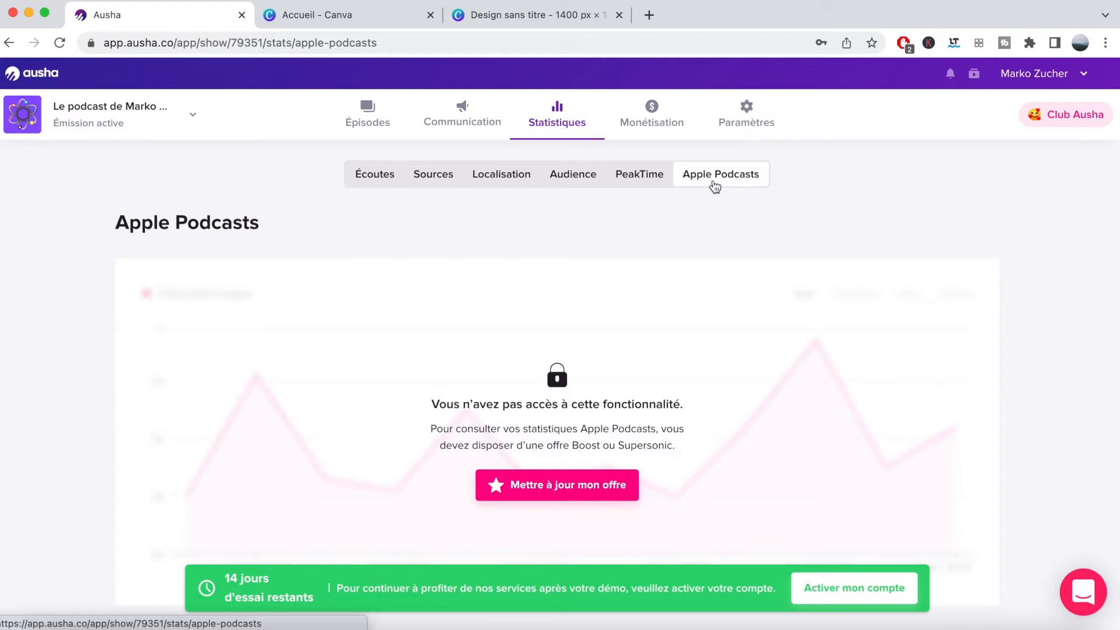
# - Compare the show's automatic and manual monetisation options, ending on the automatic one
pyautogui.click(650, 122)
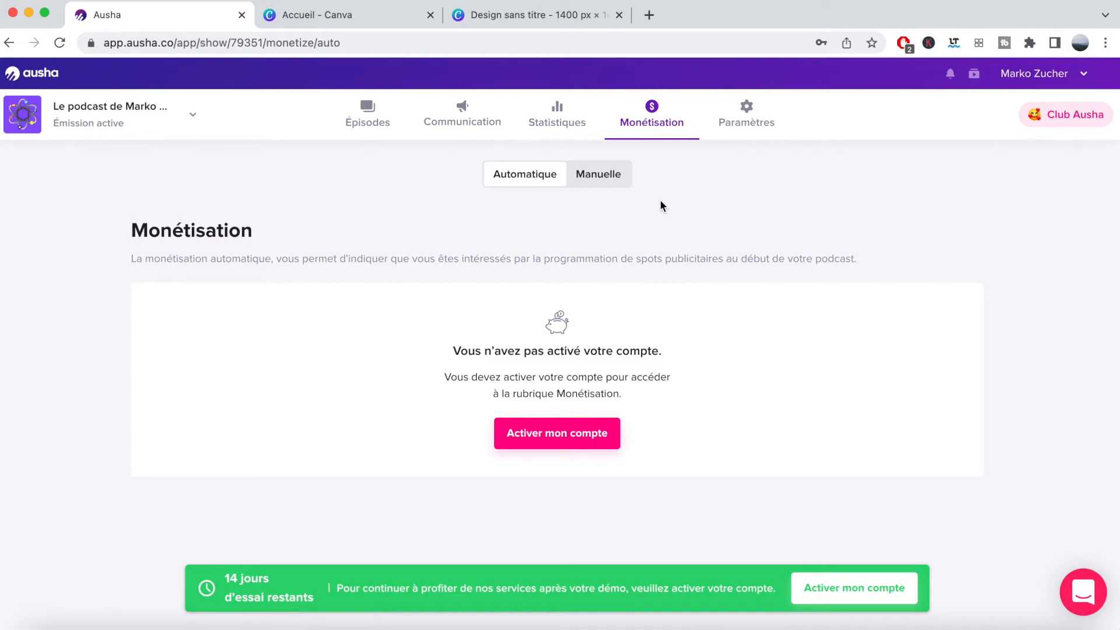
pyautogui.click(600, 174)
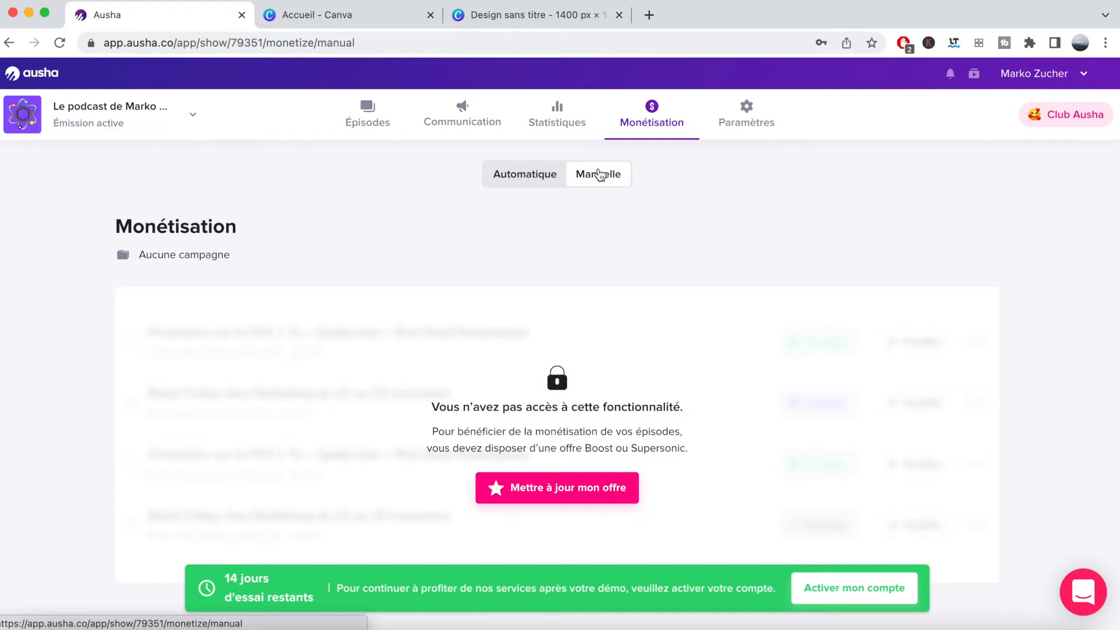
pyautogui.click(533, 176)
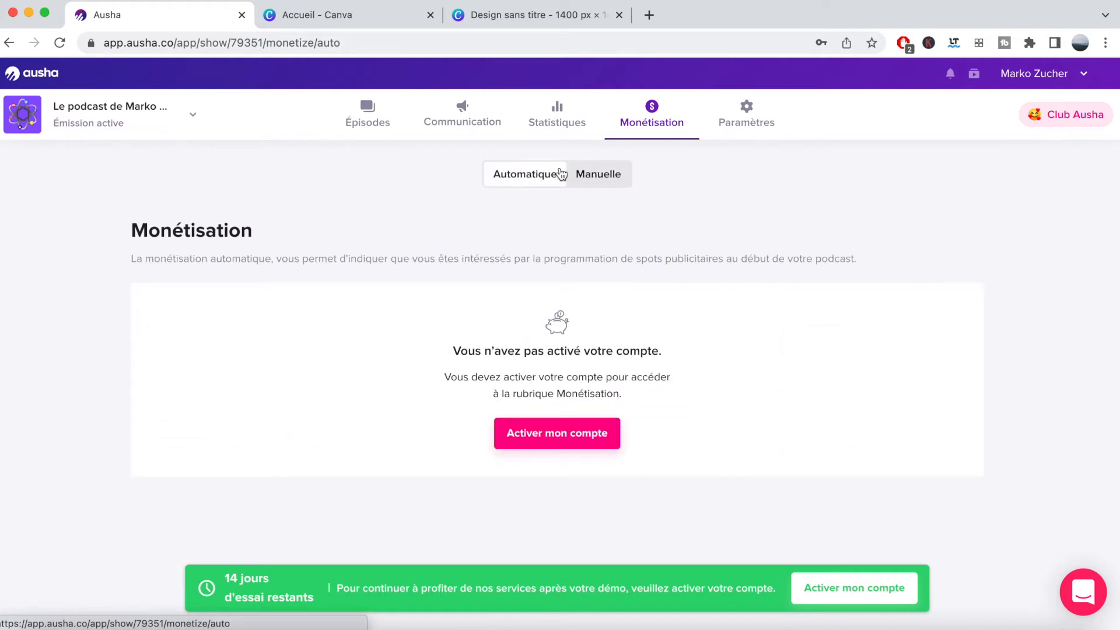
# - Examine the show's settings sections: Diffusion, Import RSS, Export RSS, Saisons, Utilisateurs and Supprimer
pyautogui.click(756, 127)
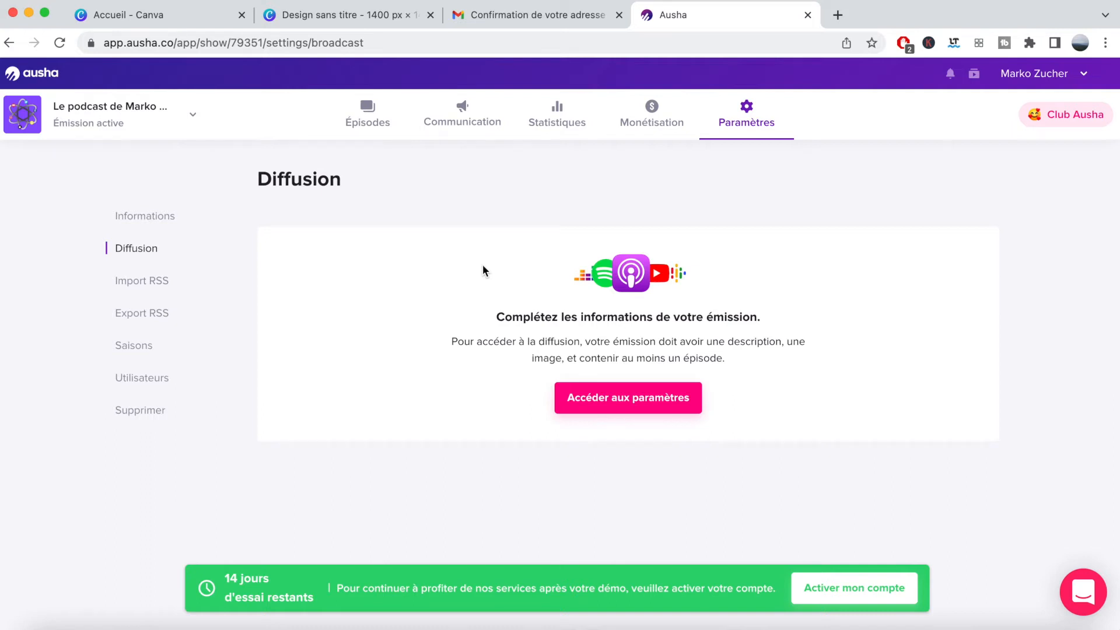
pyautogui.click(154, 287)
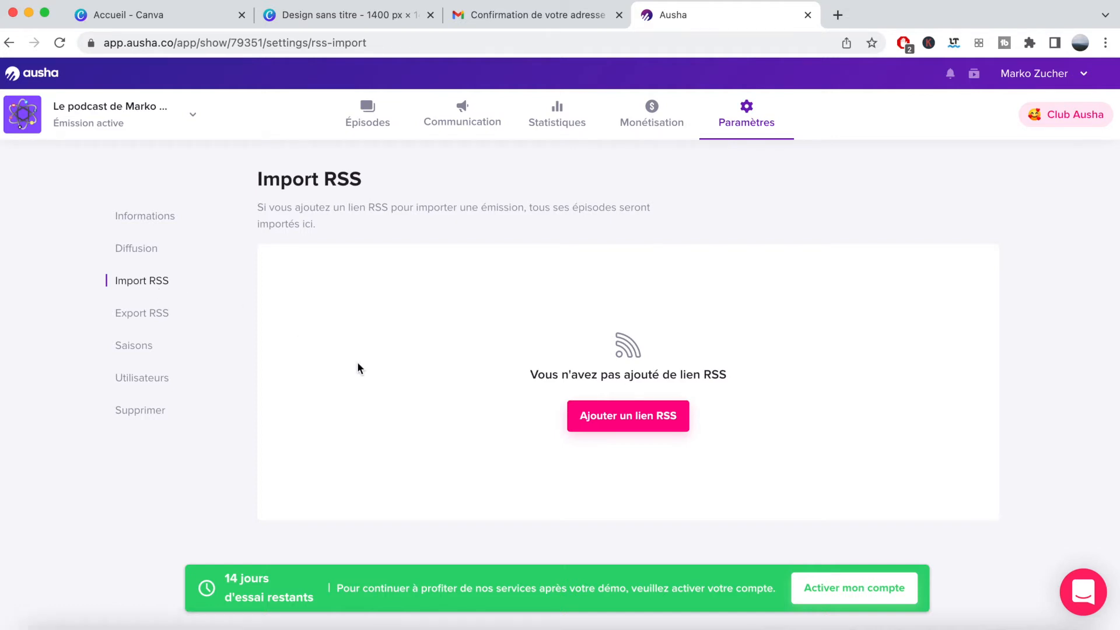
pyautogui.click(138, 317)
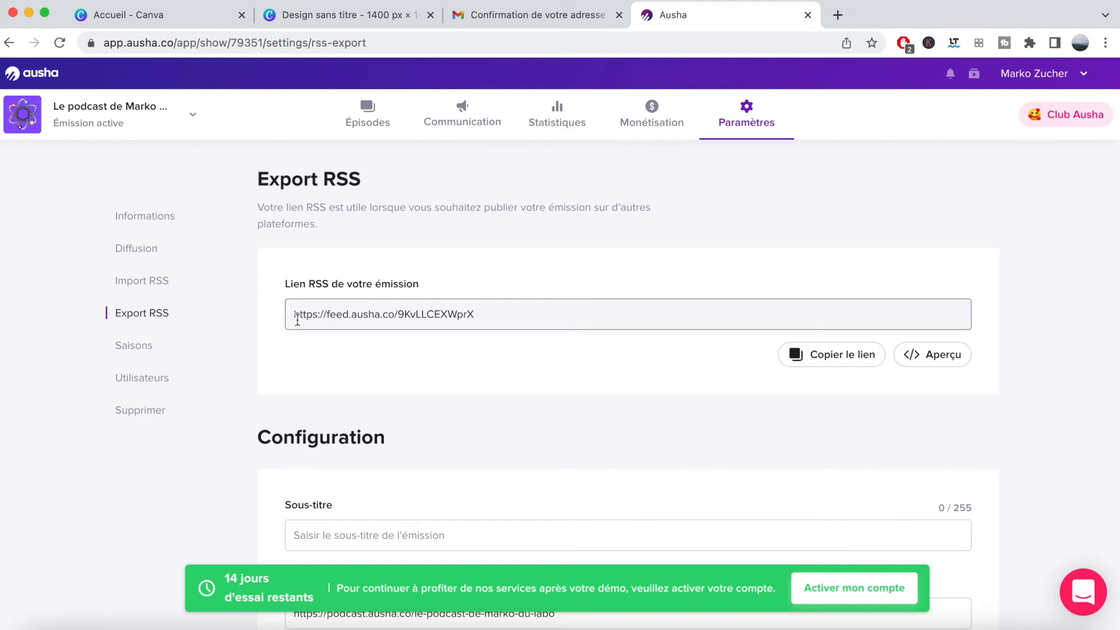
pyautogui.click(140, 347)
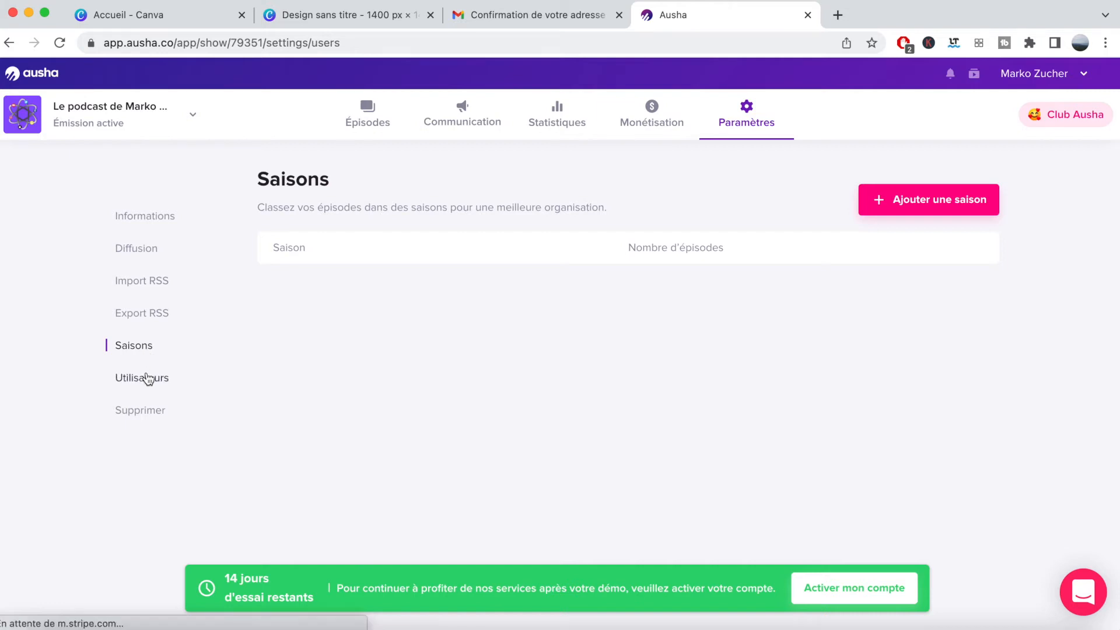
pyautogui.click(148, 378)
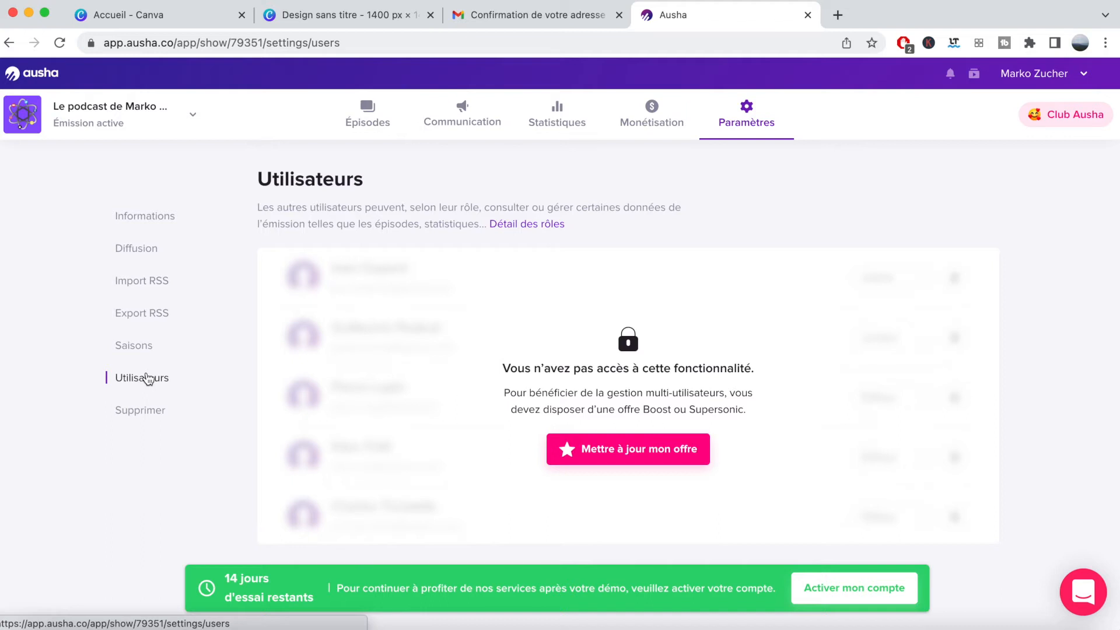
pyautogui.click(148, 409)
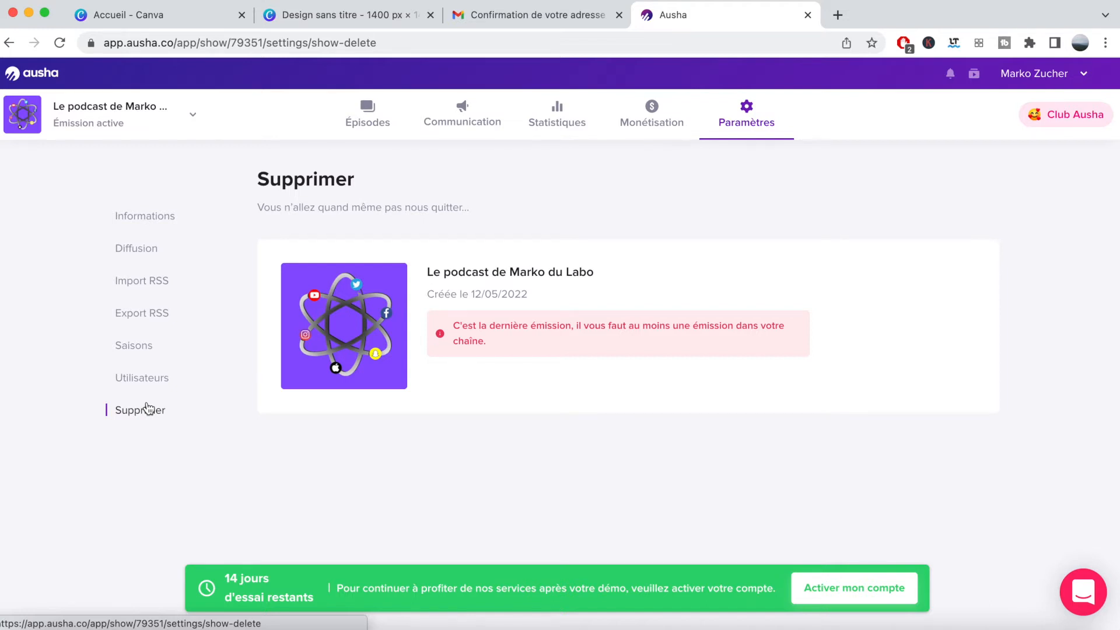
# - View the show's Épisodes page, then switch briefly to Audacity to view the voice recording and minimize it
pyautogui.click(369, 107)
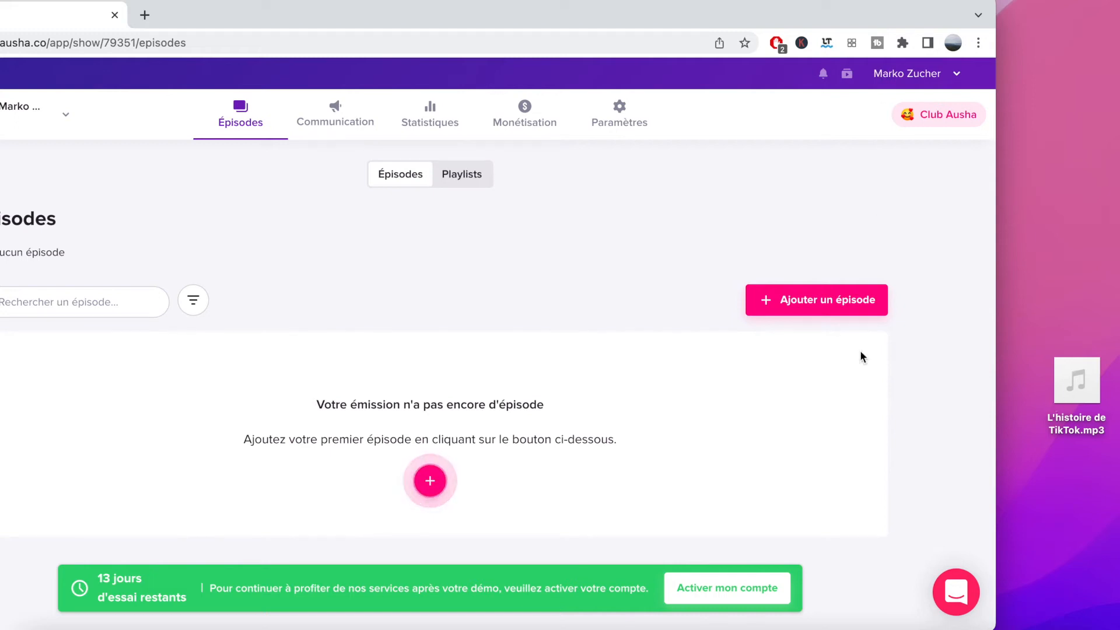
pyautogui.click(846, 626)
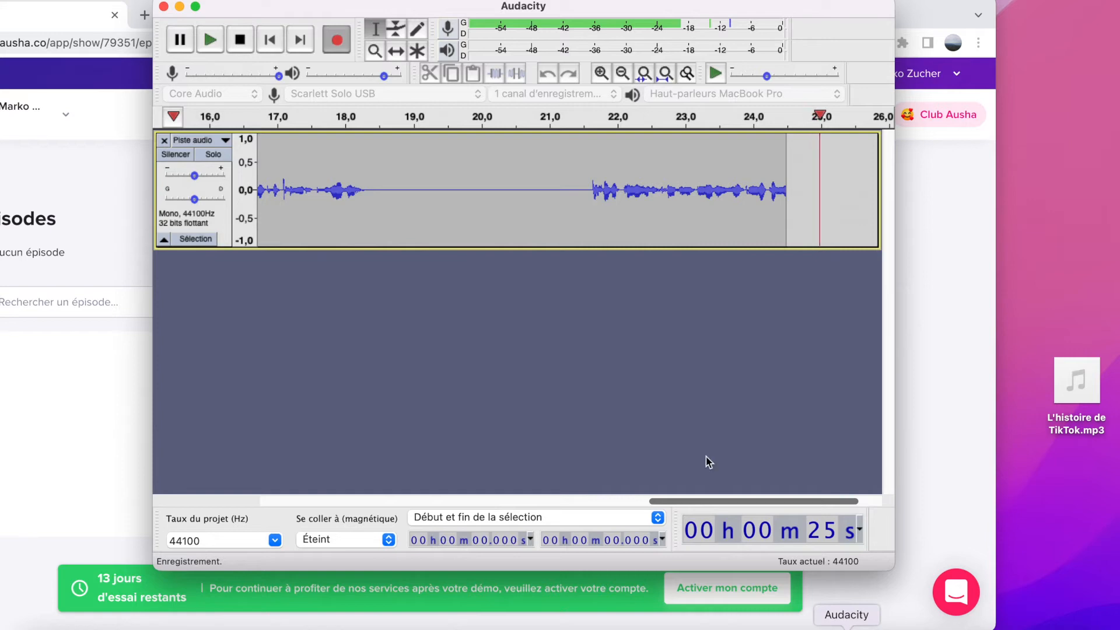
pyautogui.click(179, 7)
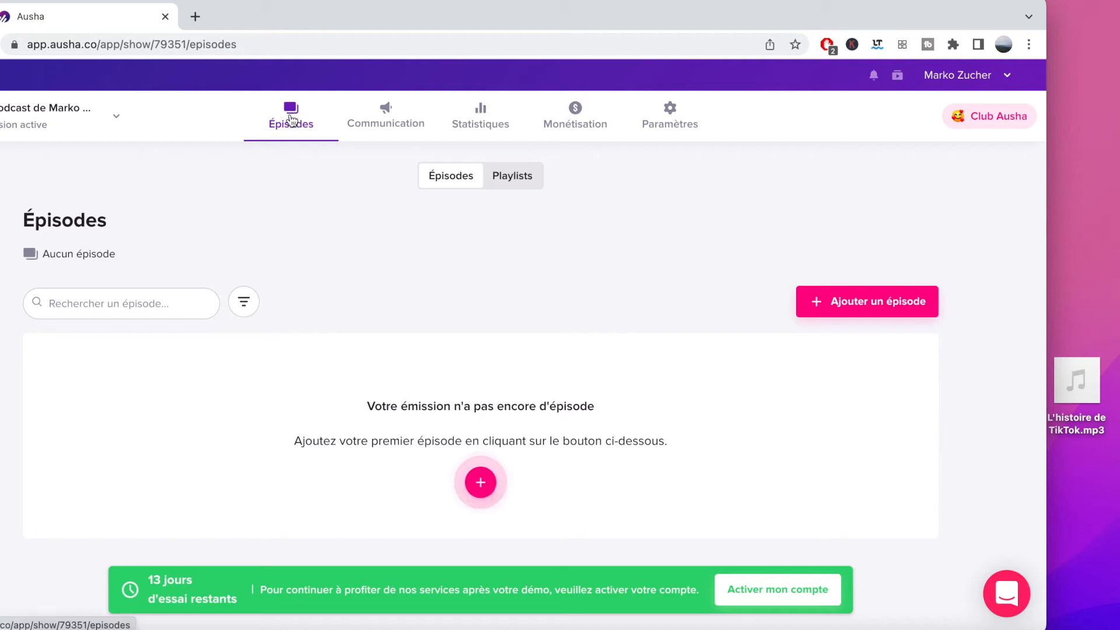
# - Add the show's first episode and title it "Histoire de TikTok"
pyautogui.click(292, 121)
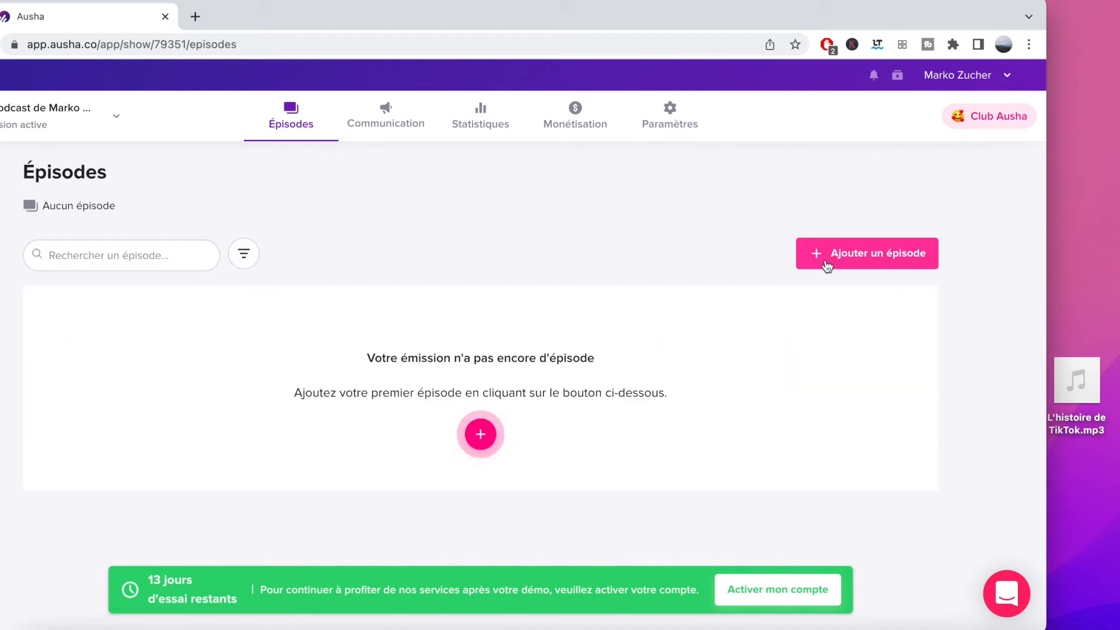
pyautogui.click(481, 433)
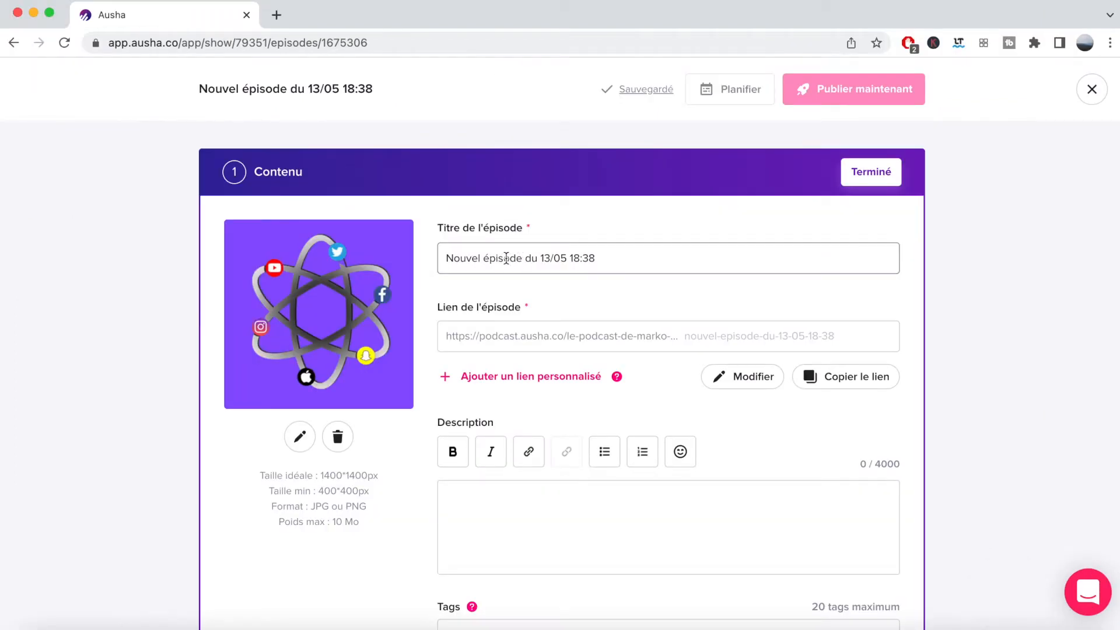
pyautogui.tripleClick(502, 258)
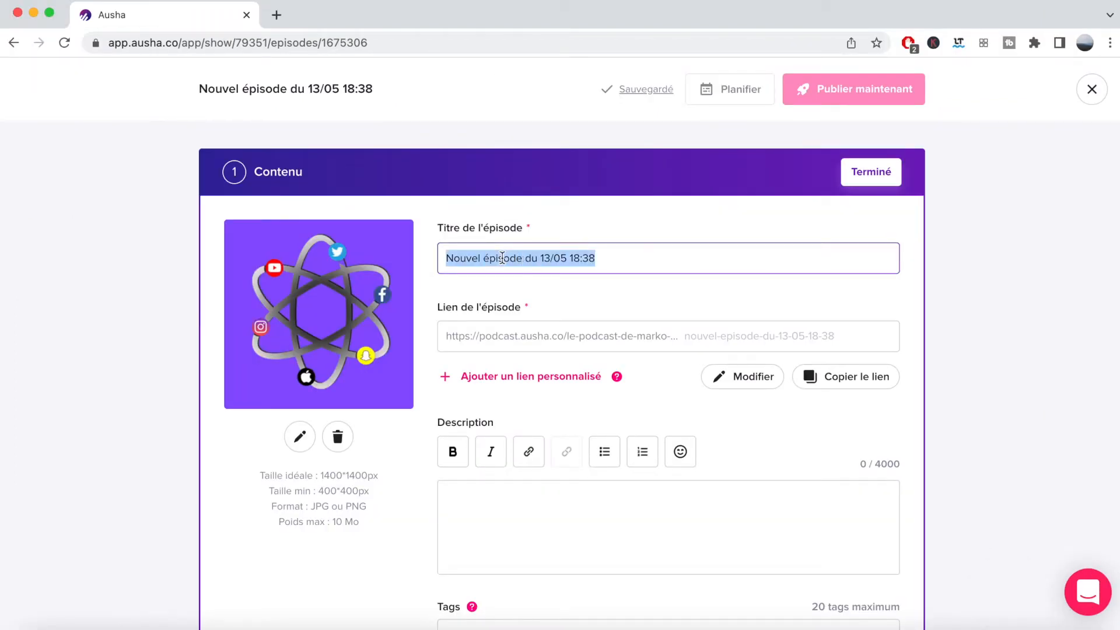
pyautogui.write('Histoire de TikTok')
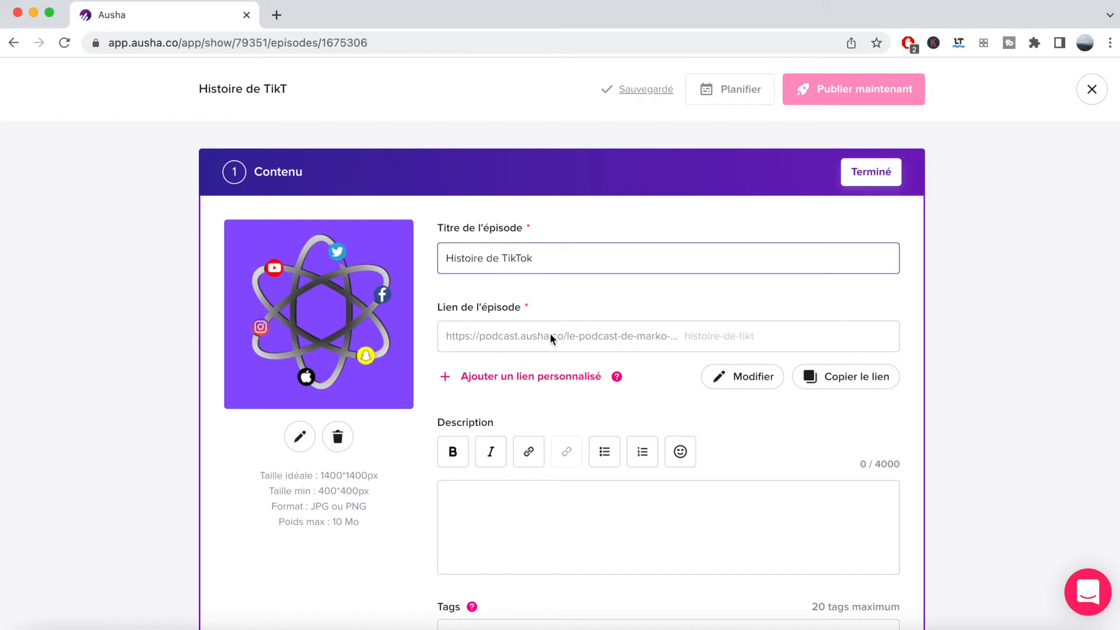
# - Enter the episode description "Dans cet épisode nous découvriron l'histoire de TikTok, de sa création à aujourd'hui."
pyautogui.scroll(-1, 648, 398)
pyautogui.click(482, 461)
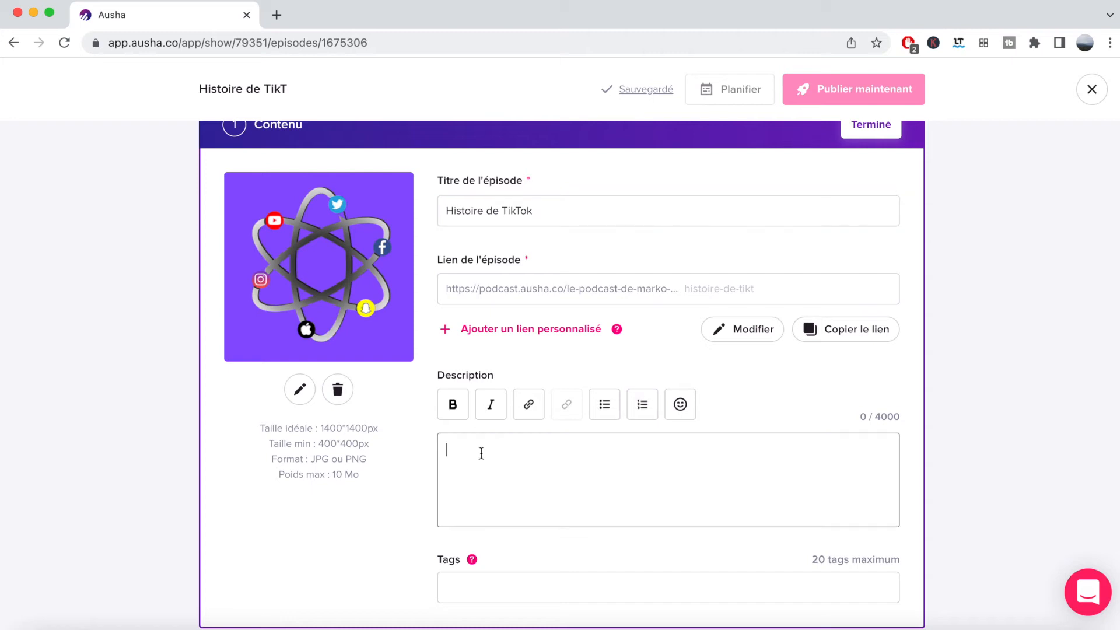
pyautogui.write("Dans cet épisode nous découvriron l'histoire de TikTok, de sa création à aujourd'hui.")
# - Add the episode tags "TikTok", "labo des réseaux", "histoire de tiktok", "comment a été créer tiktok" and "réseaux sociaux"
pyautogui.scroll(-2, 483, 467)
pyautogui.click(485, 482)
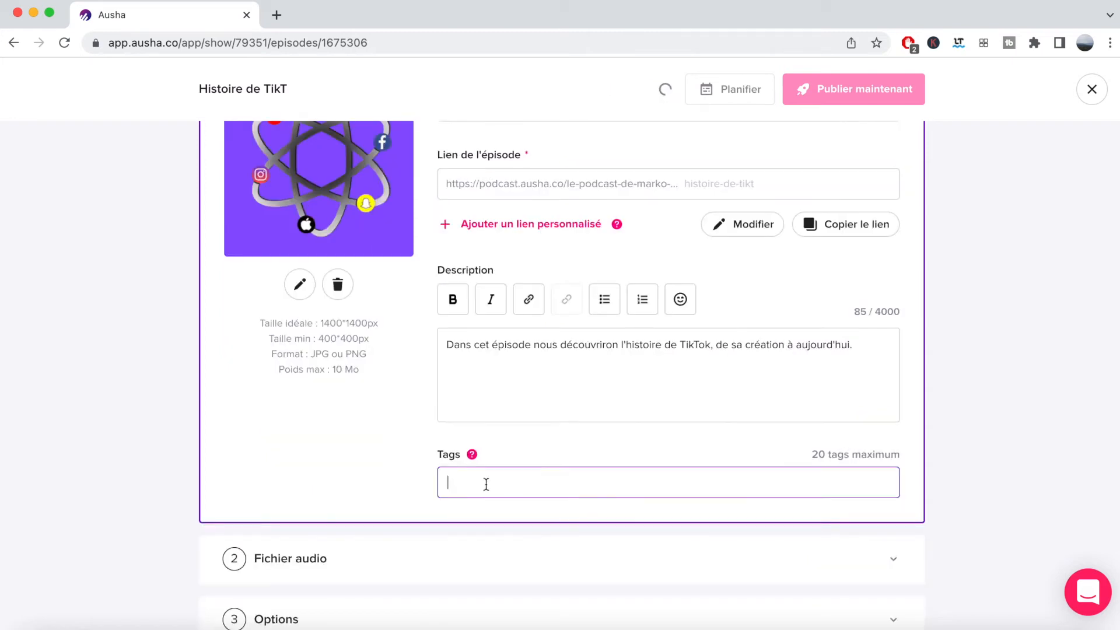
pyautogui.write('TikTok')
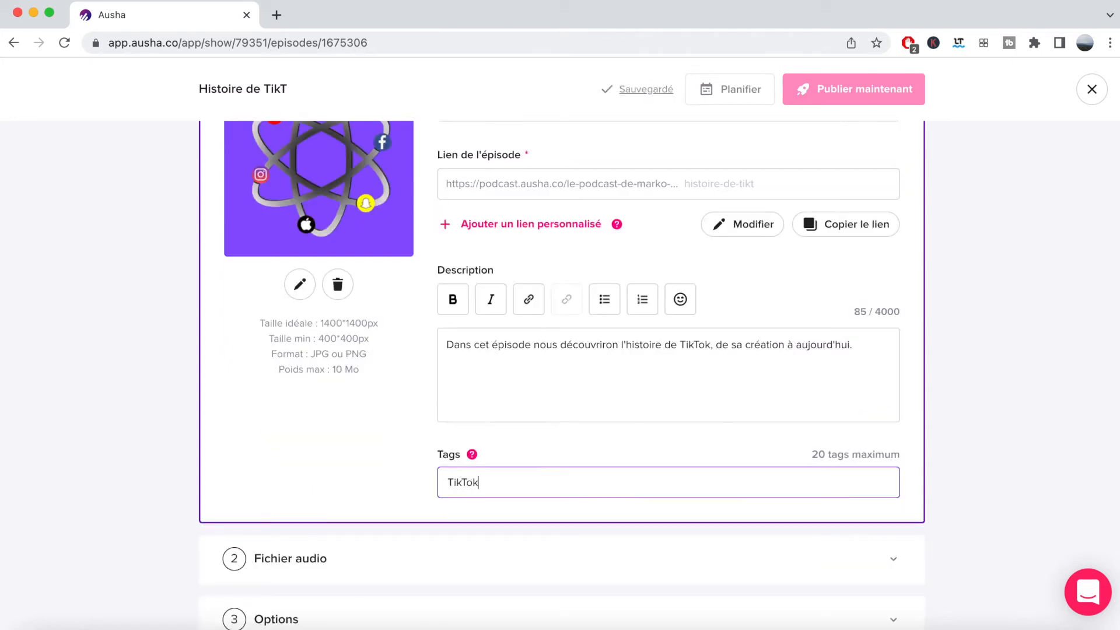
pyautogui.moveTo(472, 454)
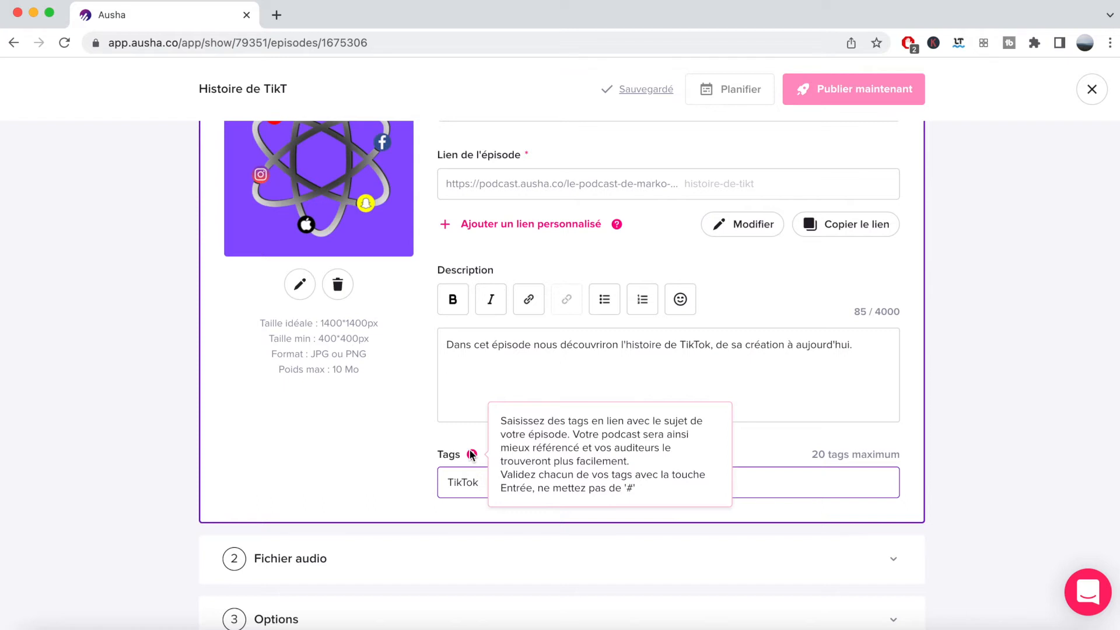
pyautogui.scroll(3, 350, 379)
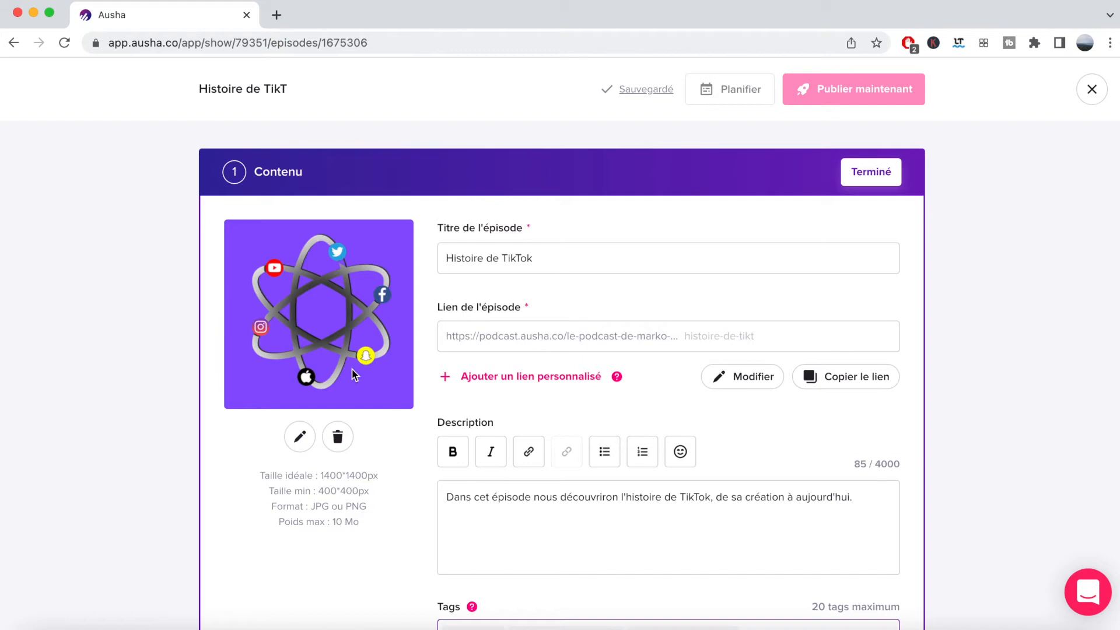
# - Import "L'histoire de TikTok.mp3" as the episode's audio file and complete the Fichier audio section
pyautogui.scroll(-10, 353, 375)
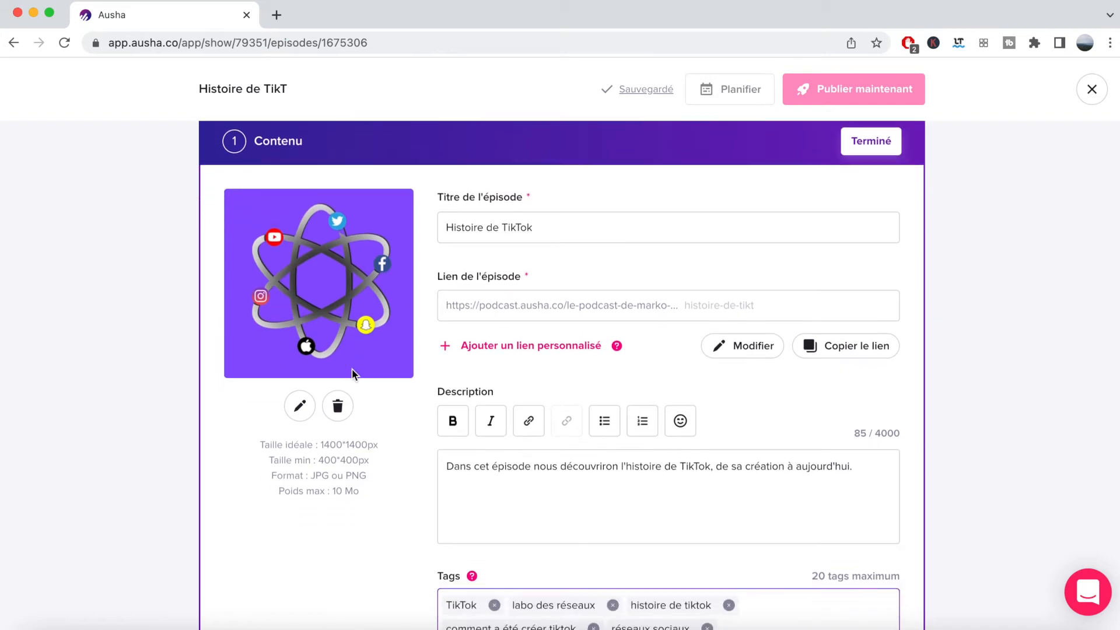
pyautogui.click(295, 193)
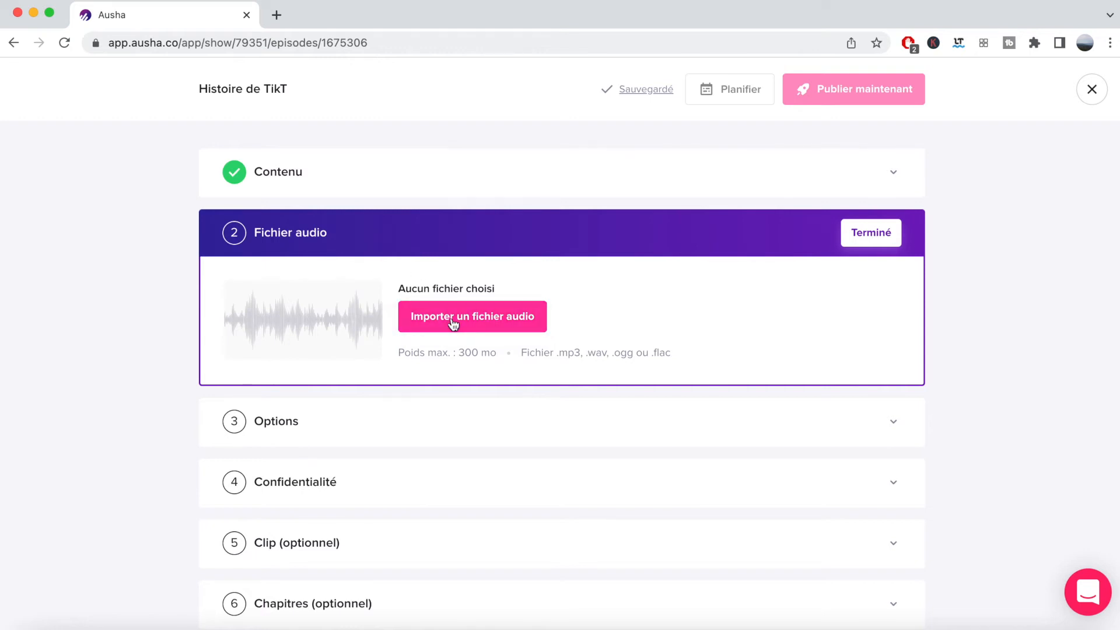
pyautogui.click(453, 324)
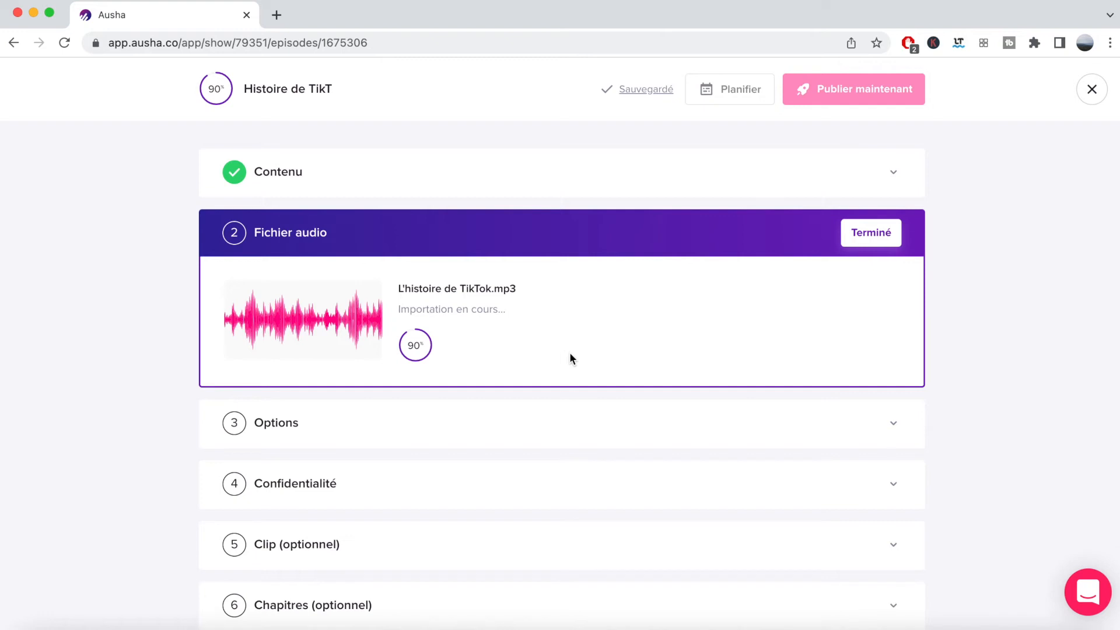
pyautogui.click(871, 232)
# - Review the season, episode type and explicit-content options, plus the visibility and download settings, without changing any of them
pyautogui.scroll(-2, 564, 308)
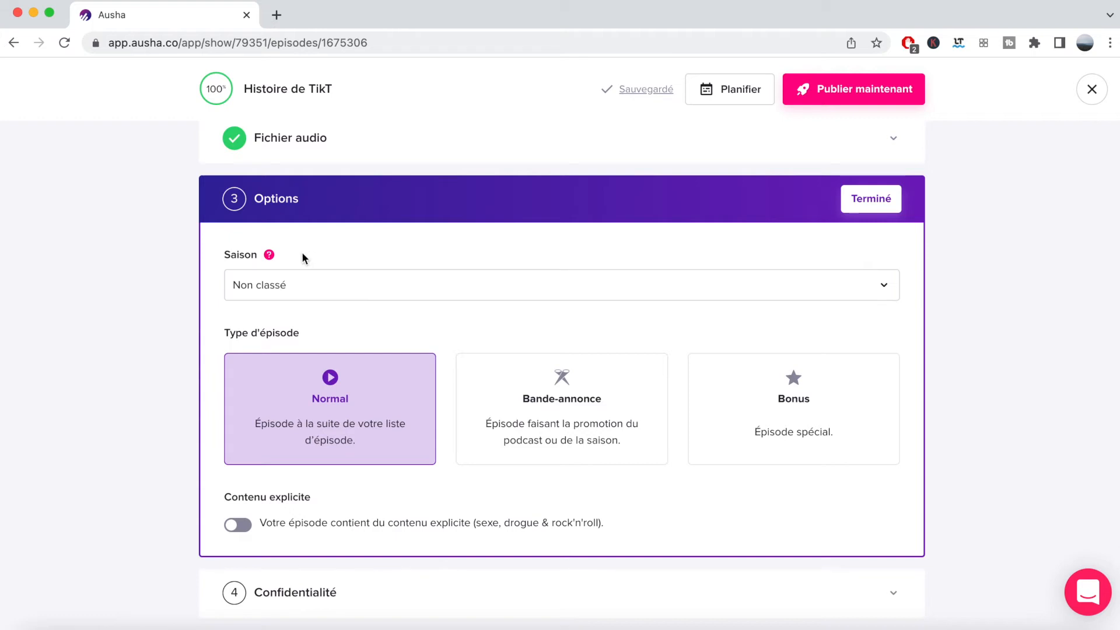
pyautogui.click(286, 294)
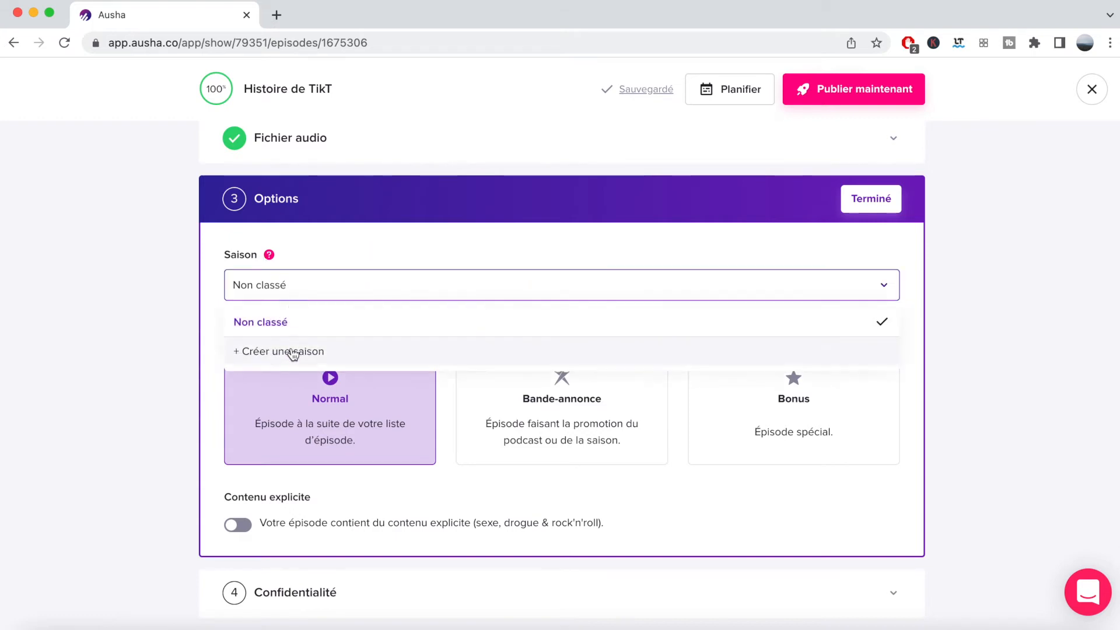
pyautogui.click(332, 240)
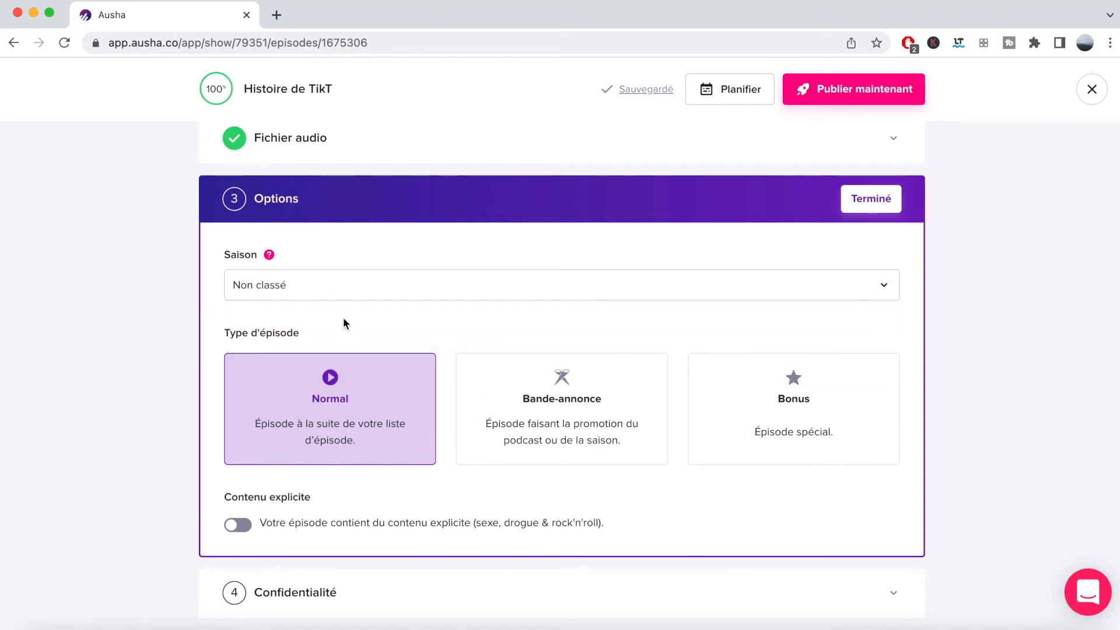
pyautogui.scroll(-1, 343, 319)
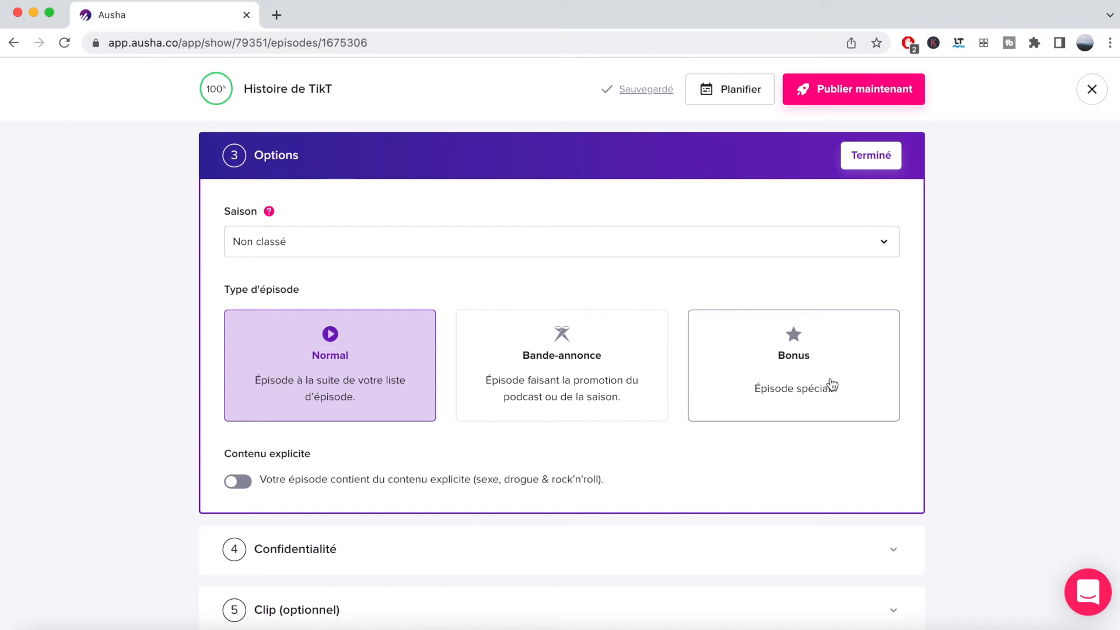
pyautogui.scroll(-1, 232, 435)
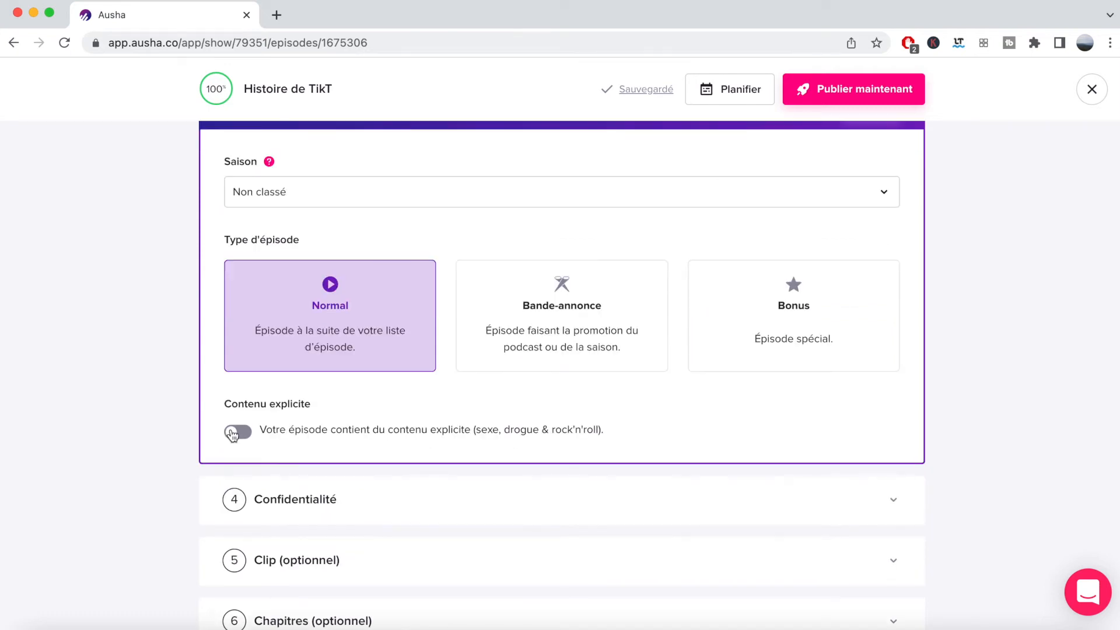
pyautogui.click(303, 496)
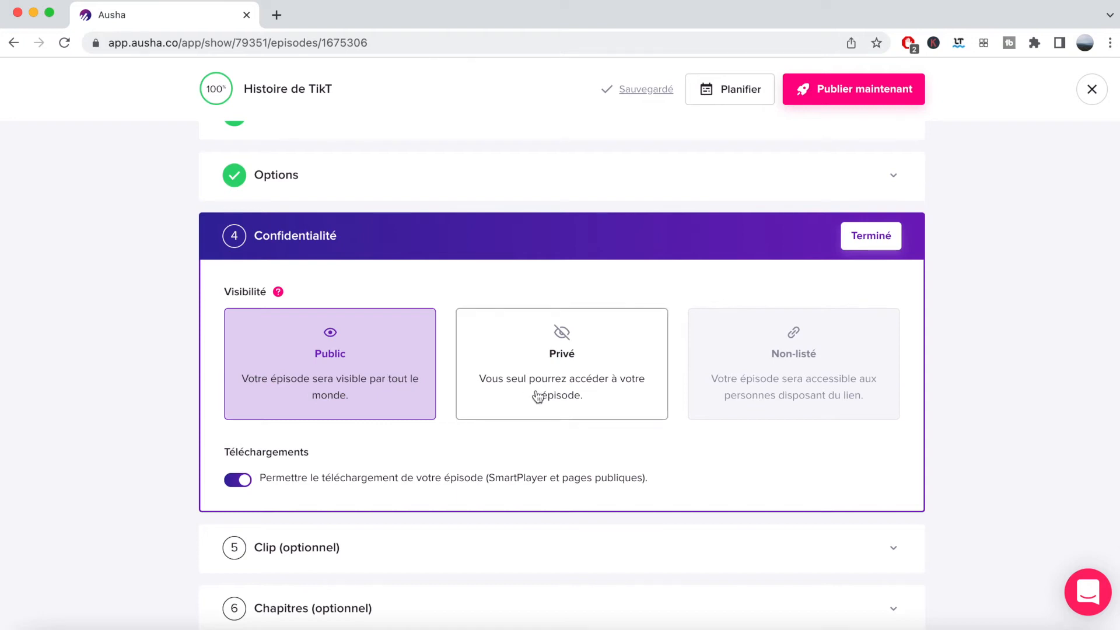
pyautogui.moveTo(741, 373)
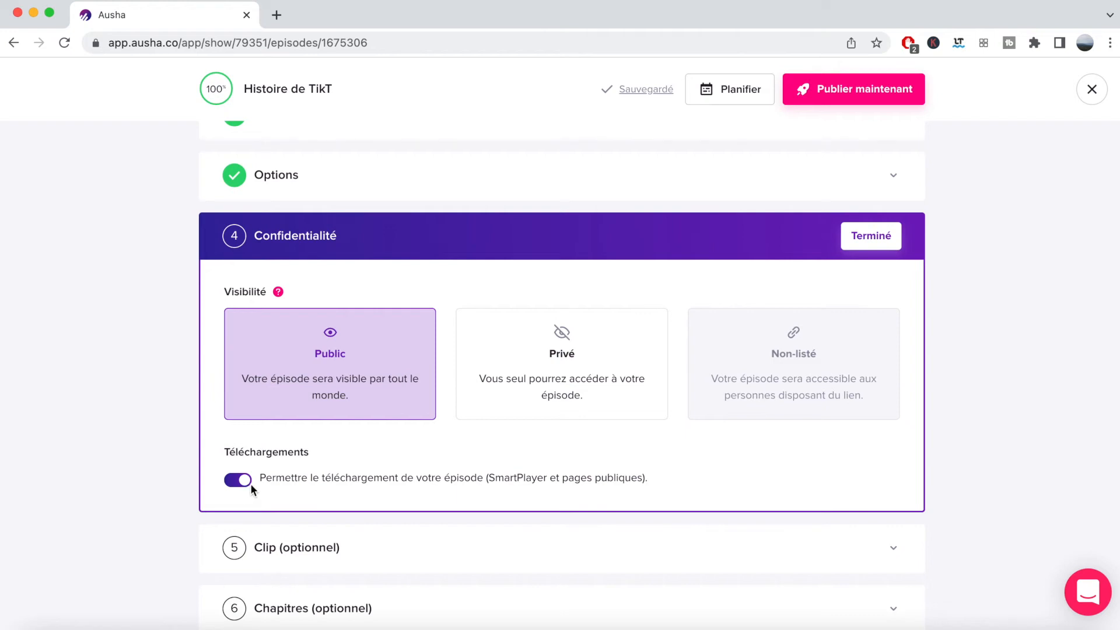
# - Create a video clip for 1 credit, using the episode excerpt from 00:00:00 to 00:00:34
pyautogui.click(280, 547)
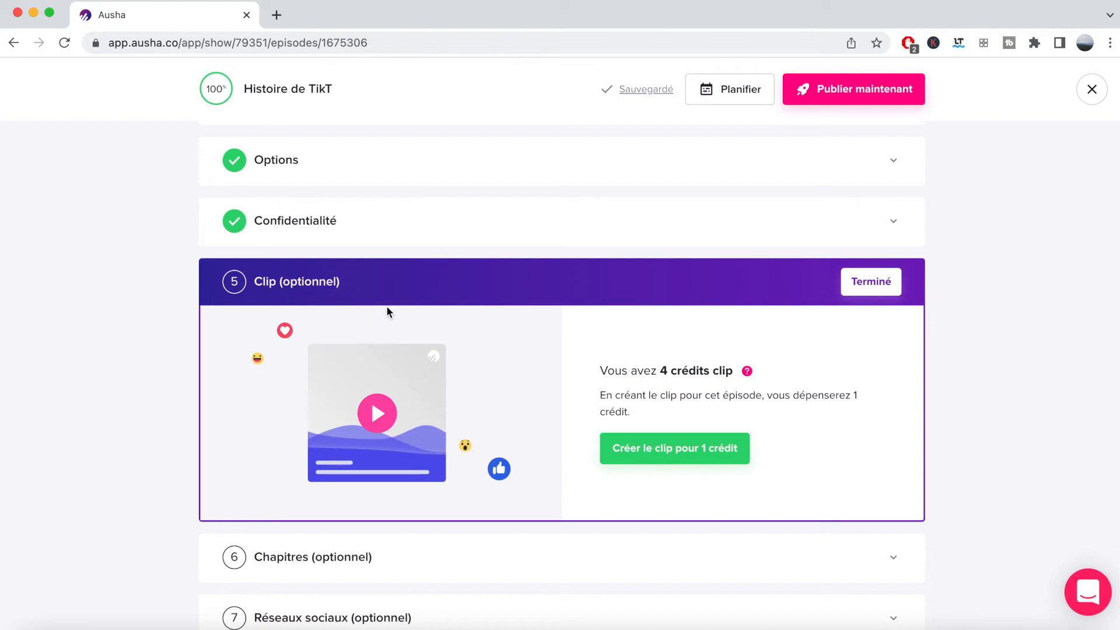
pyautogui.click(649, 447)
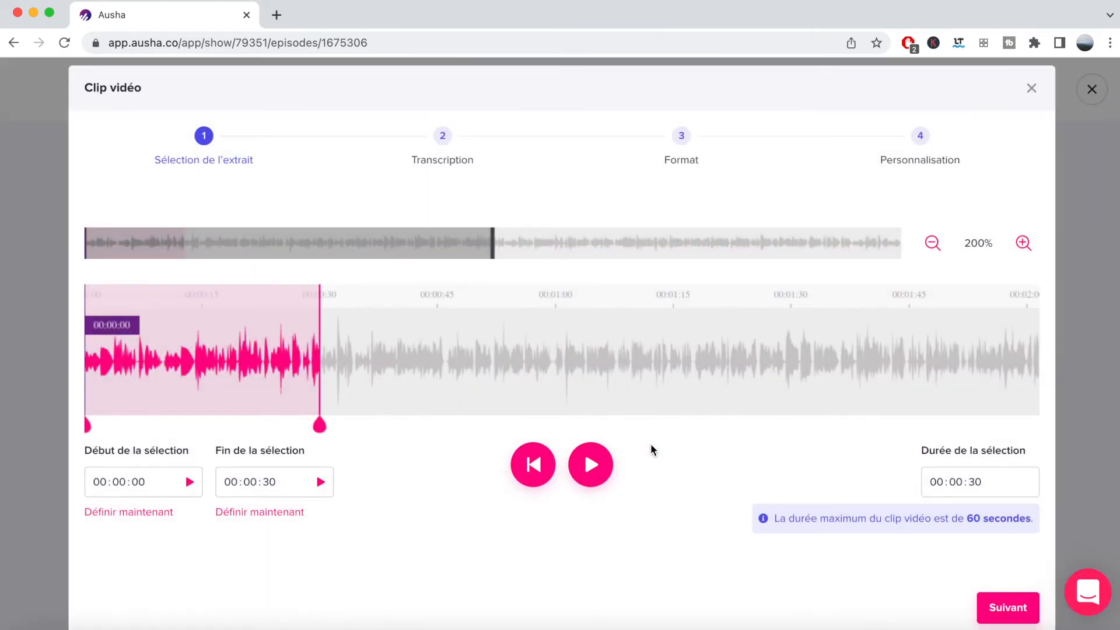
pyautogui.moveTo(373, 420)
pyautogui.mouseDown()
pyautogui.moveTo(383, 420)
pyautogui.moveTo(356, 419)
pyautogui.mouseUp()
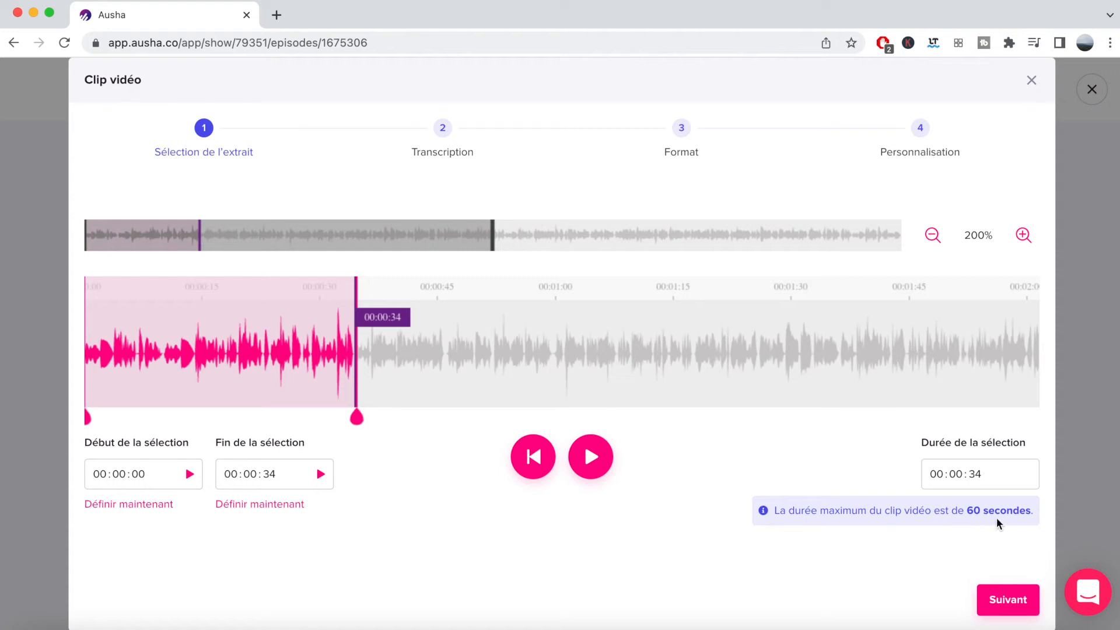
pyautogui.click(1004, 594)
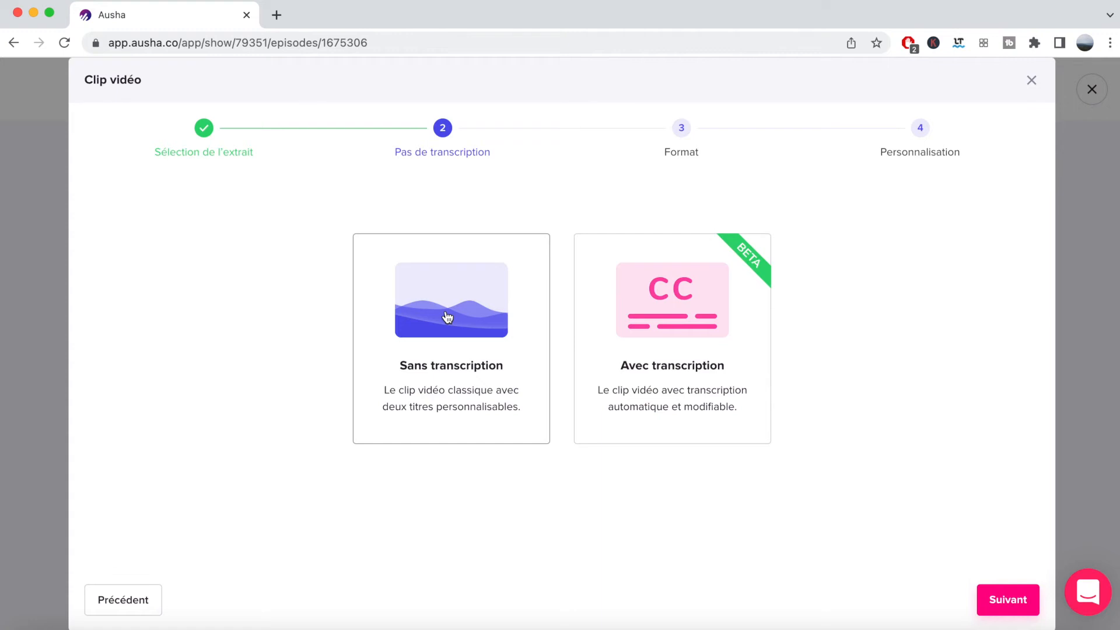
# - Generate the clip's automatic transcription in Français - France and review its text segments
pyautogui.click(642, 316)
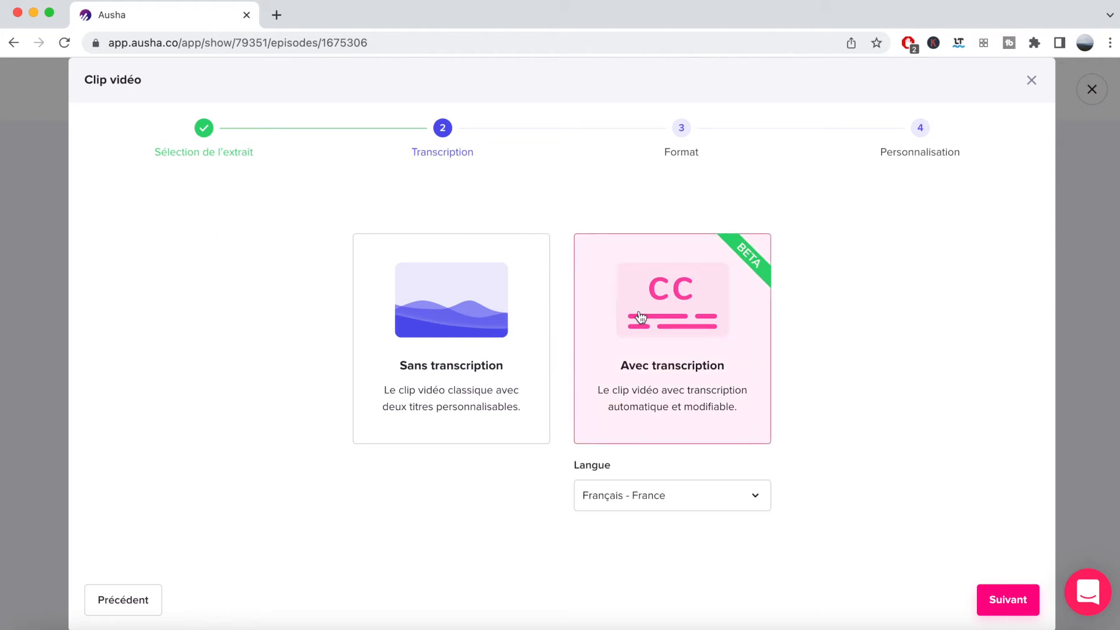
pyautogui.click(996, 599)
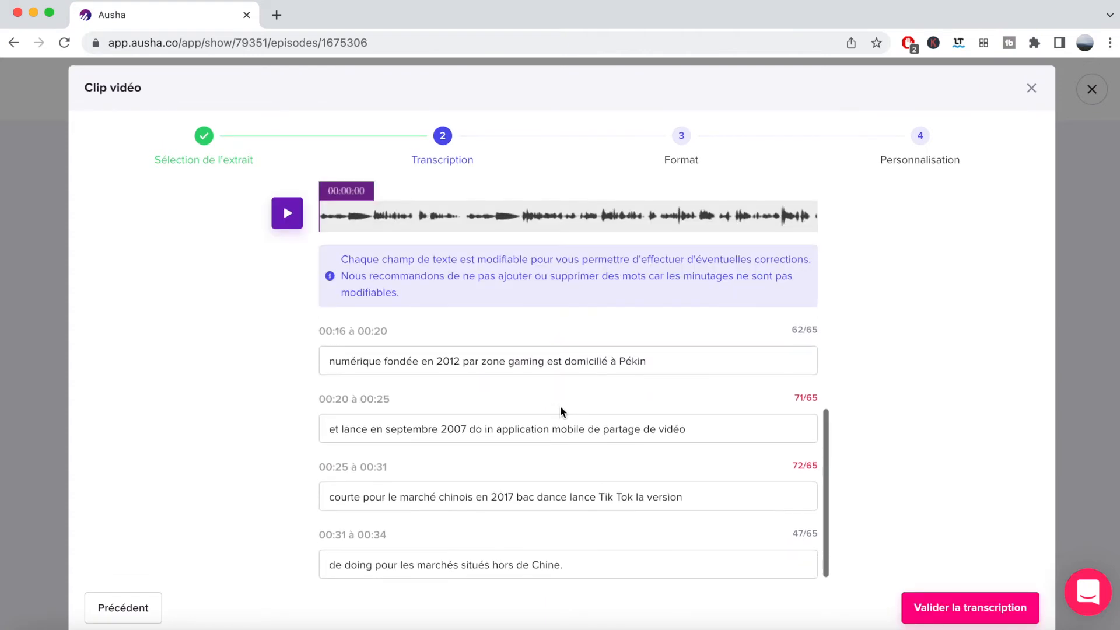
pyautogui.scroll(3, 579, 453)
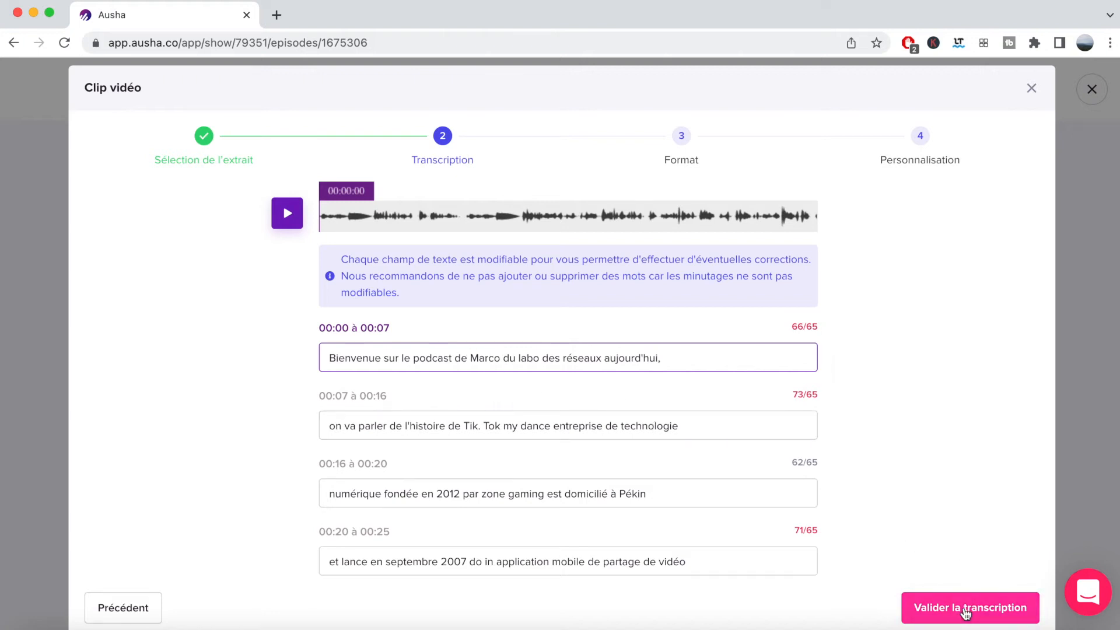
# - Validate the transcription and keep only the Carré (1:1) format for the clip
pyautogui.click(966, 611)
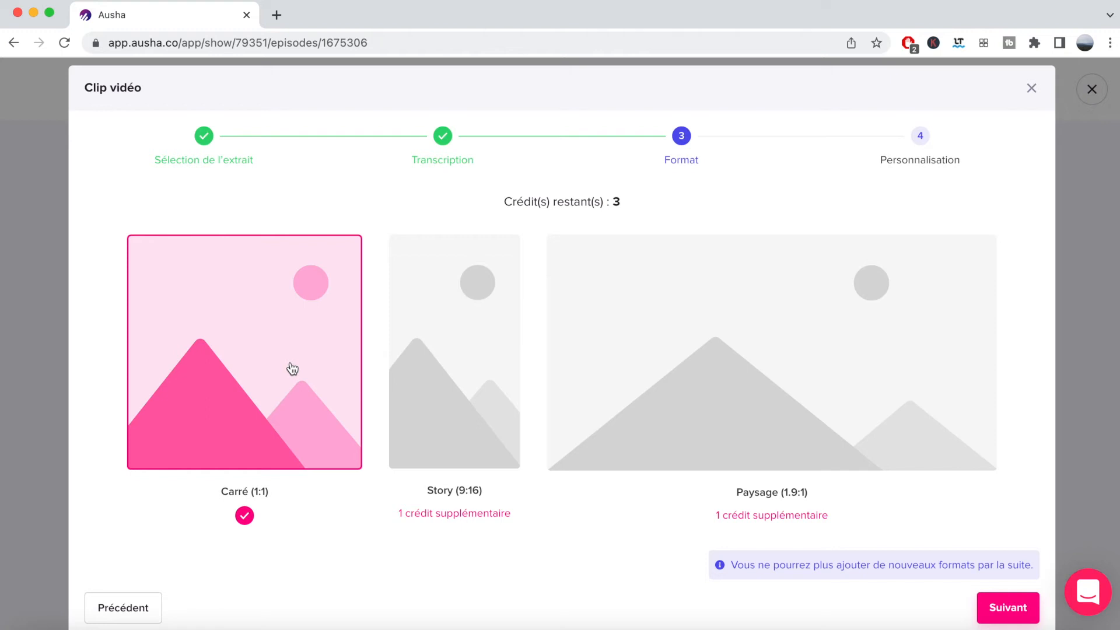
pyautogui.click(457, 382)
pyautogui.click(631, 364)
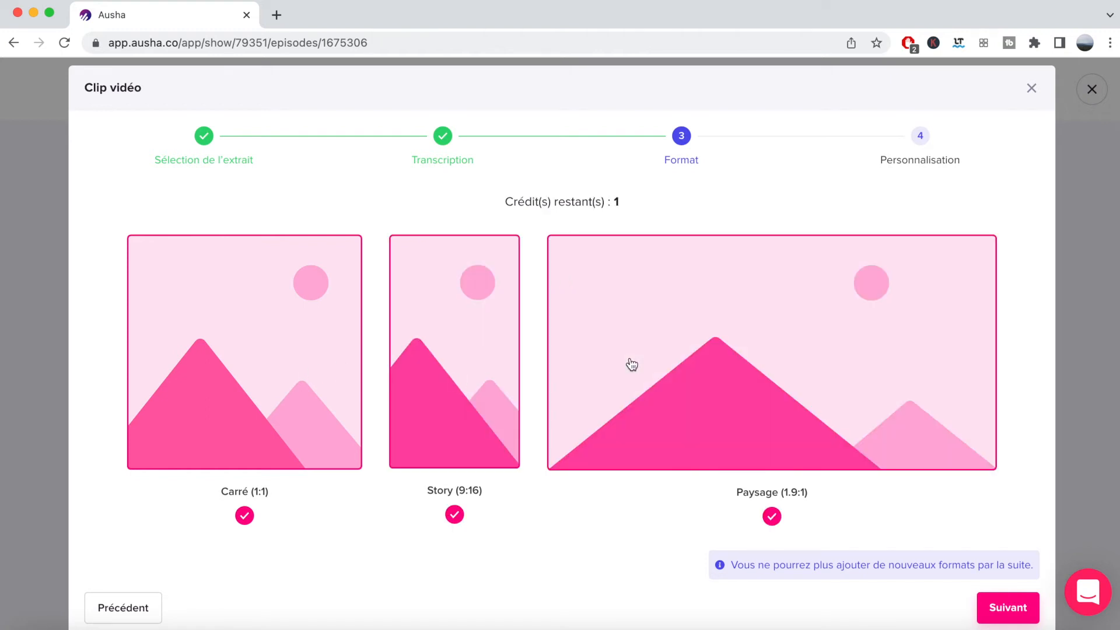
pyautogui.click(443, 369)
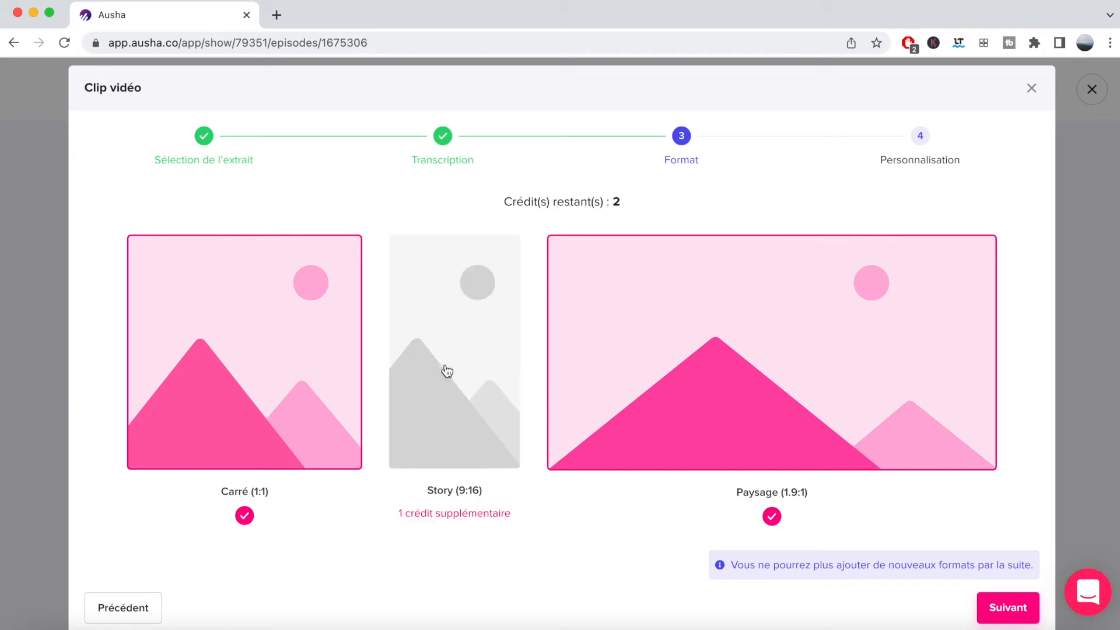
pyautogui.click(643, 371)
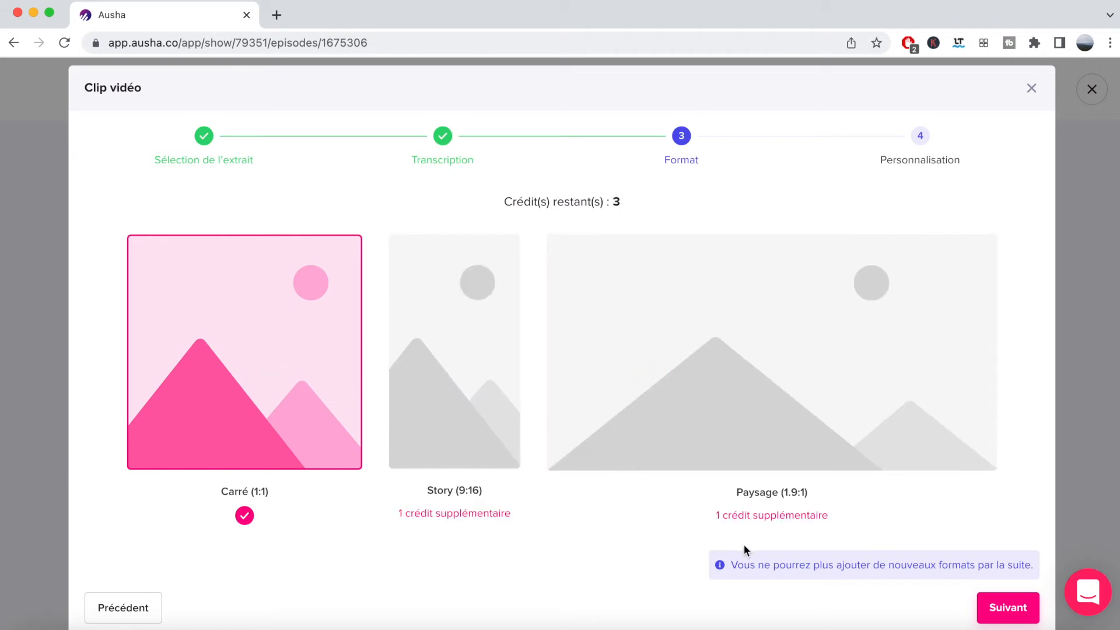
pyautogui.click(1008, 607)
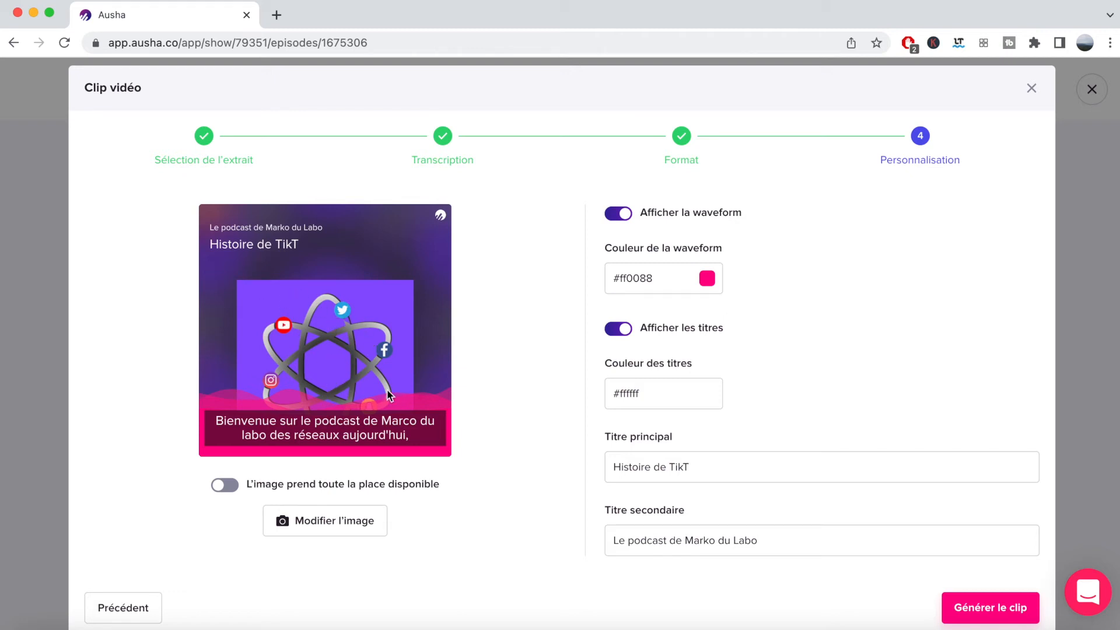
# - Preview the full-frame image option on the clip, and generate the clip with that option switched off
pyautogui.click(219, 485)
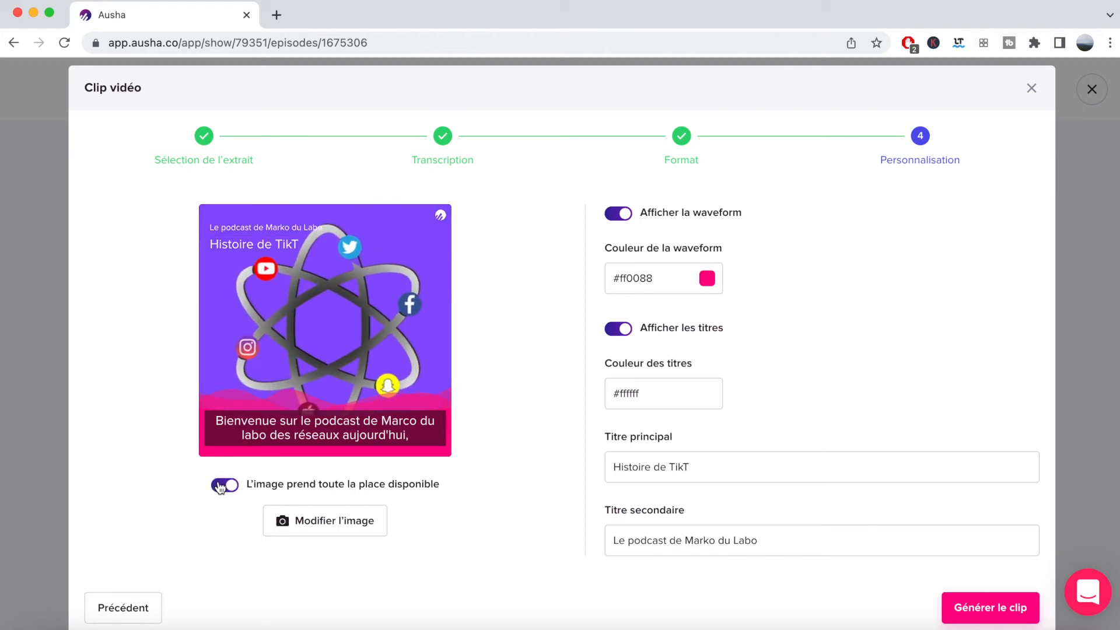
pyautogui.click(221, 487)
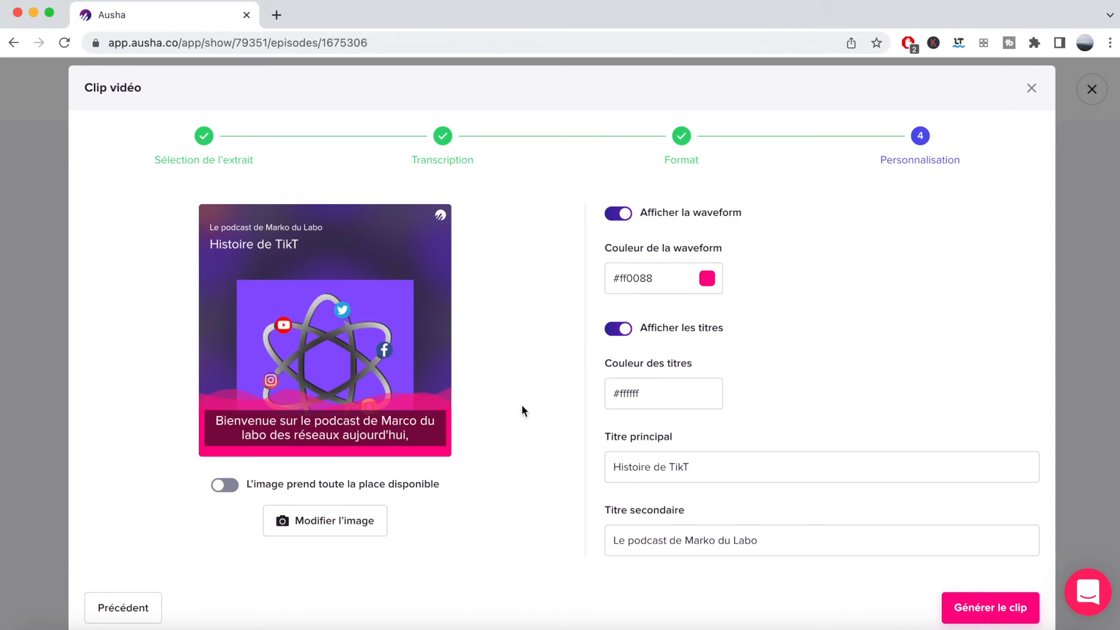
pyautogui.scroll(-1, 522, 405)
pyautogui.scroll(-1, 659, 393)
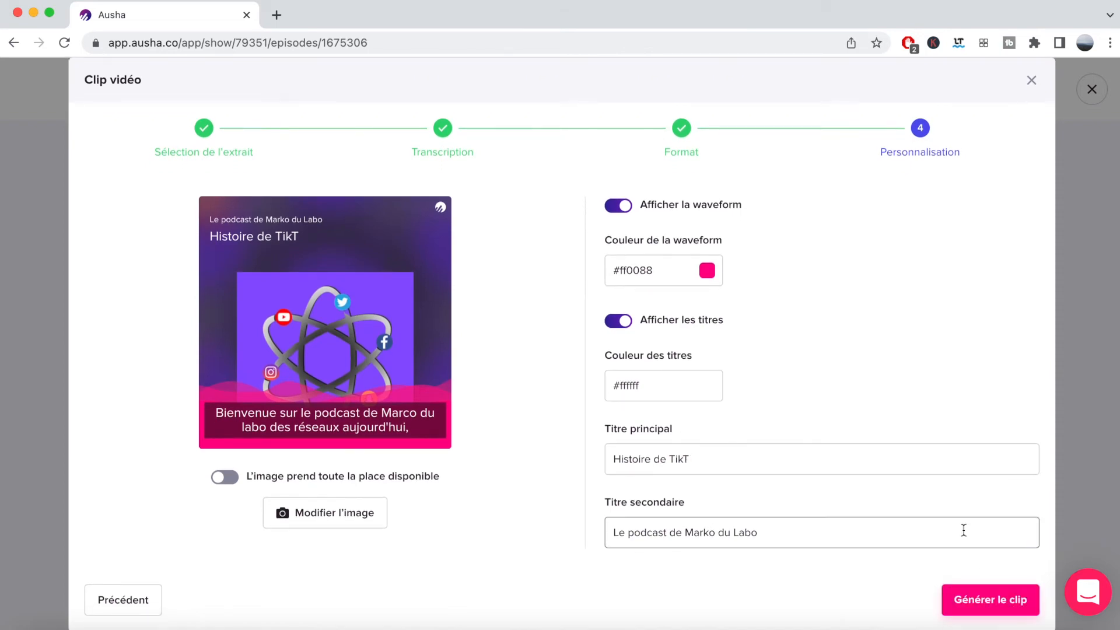
pyautogui.press('Return')
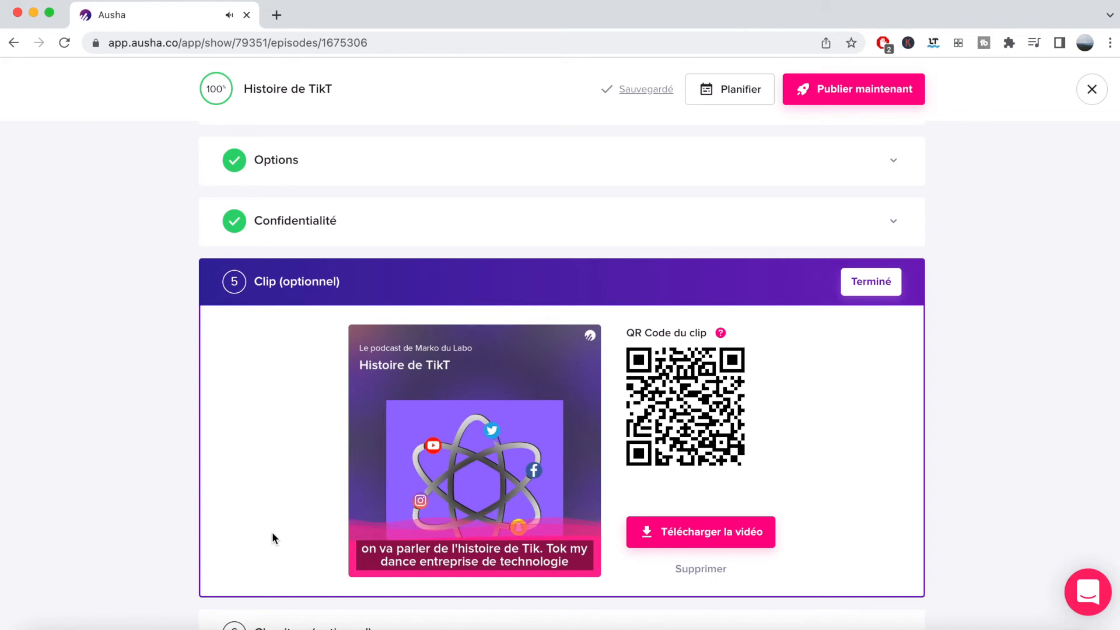
# - Pause the generated clip's playback and complete the Clip section
pyautogui.click(369, 540)
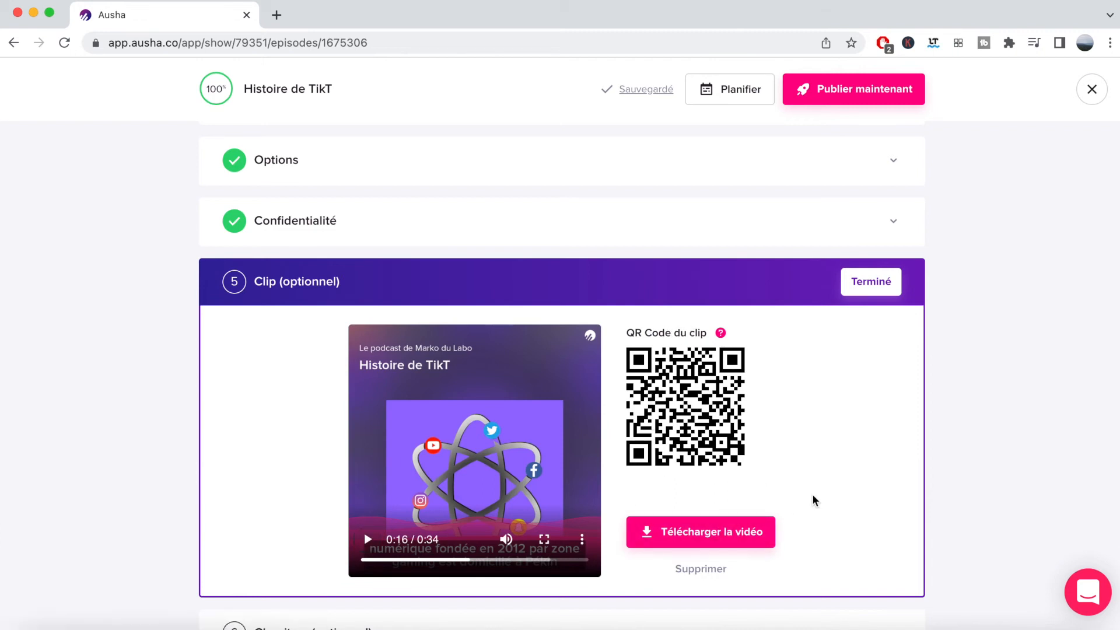
pyautogui.scroll(-1, 814, 496)
pyautogui.click(860, 244)
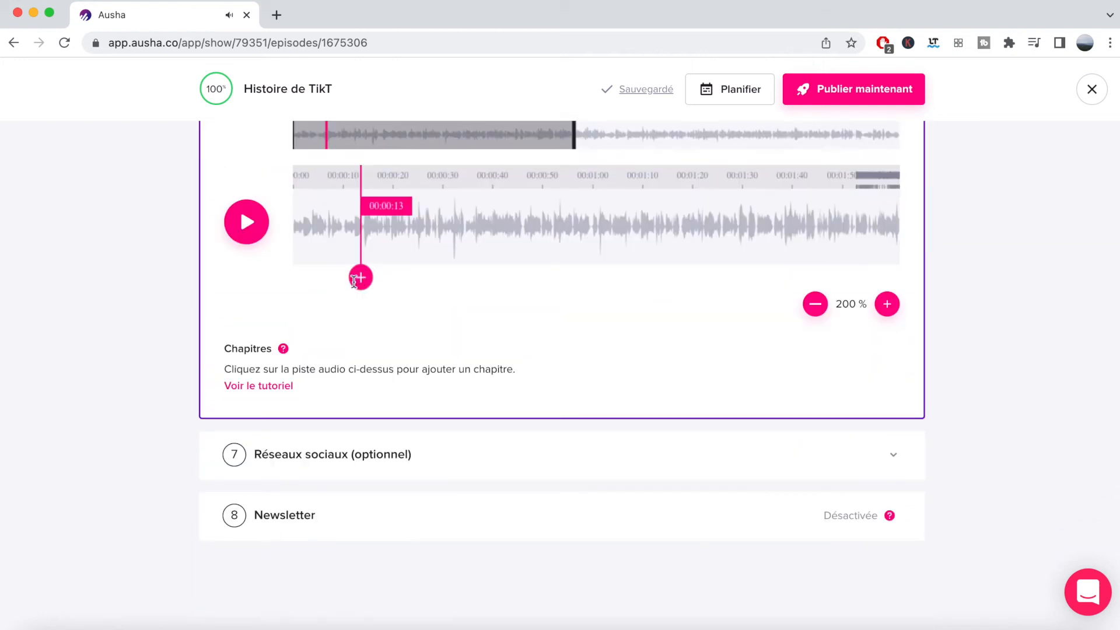
# - Add a chapter at 00:00:13 of the episode audio and title it "Début"
pyautogui.click(362, 281)
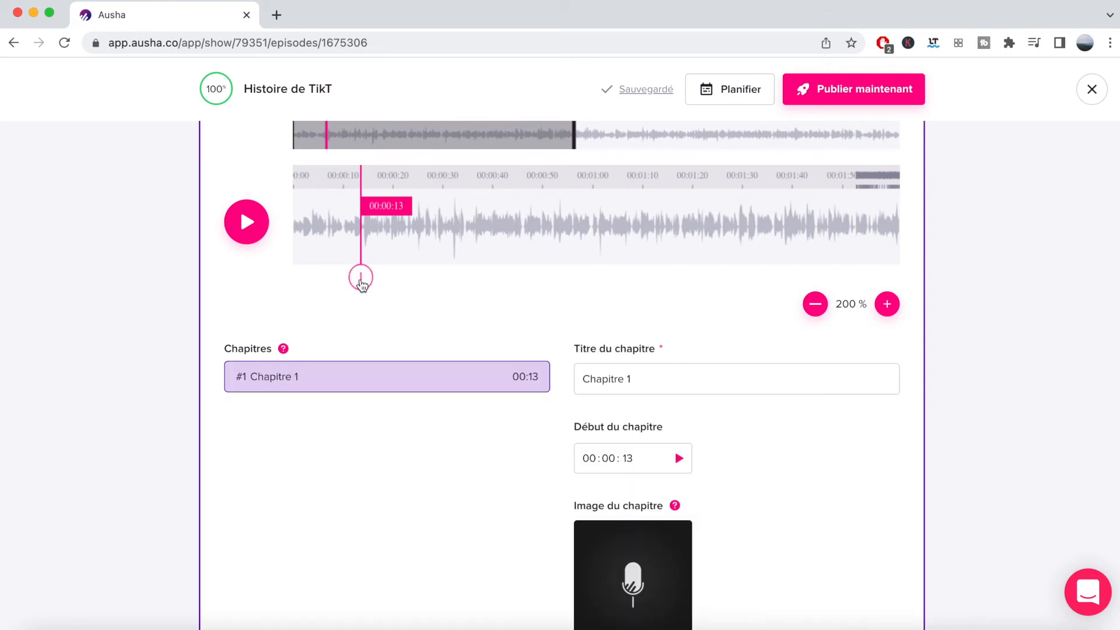
pyautogui.scroll(-1, 477, 386)
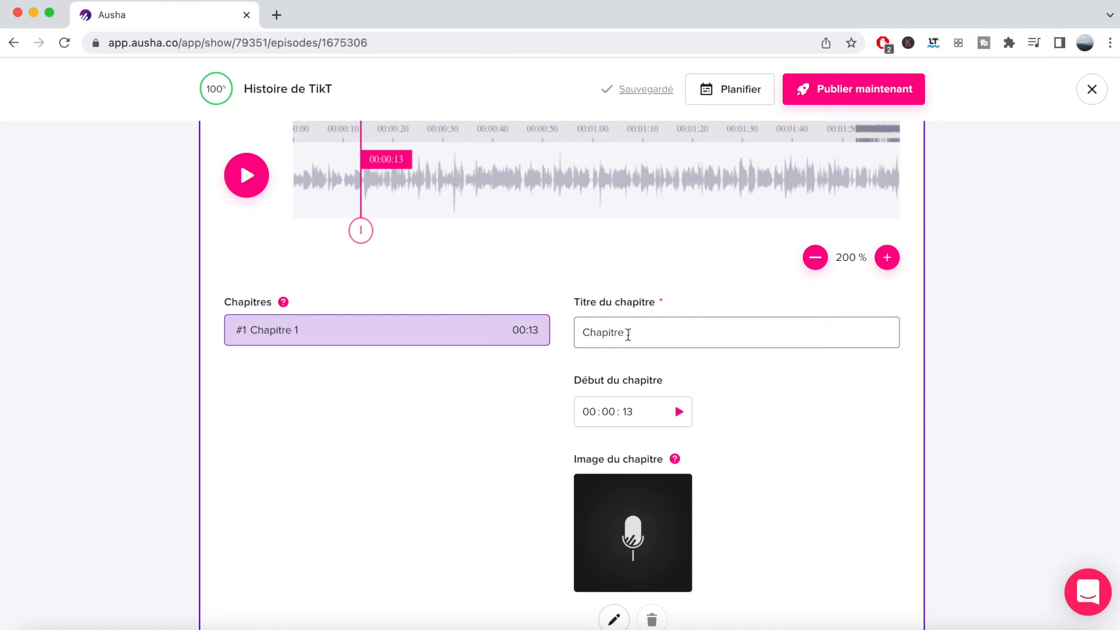
pyautogui.tripleClick(638, 332)
pyautogui.write('Début')
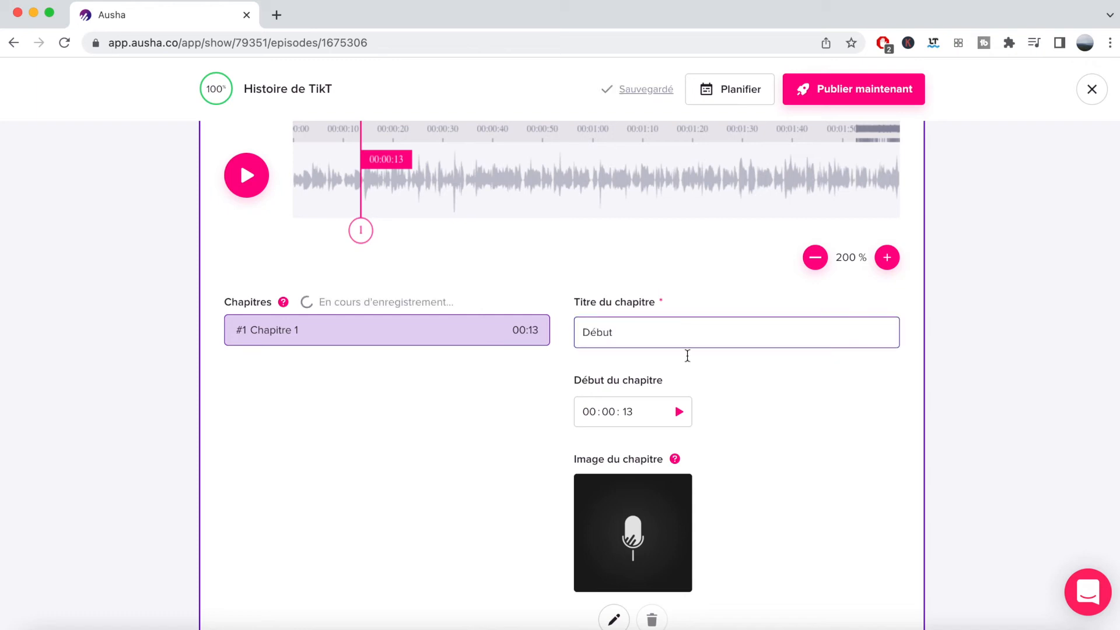
# - Review the chapter's image and link fields without filling them, and complete the Chapitres section
pyautogui.scroll(-2, 795, 541)
pyautogui.scroll(-3, 796, 541)
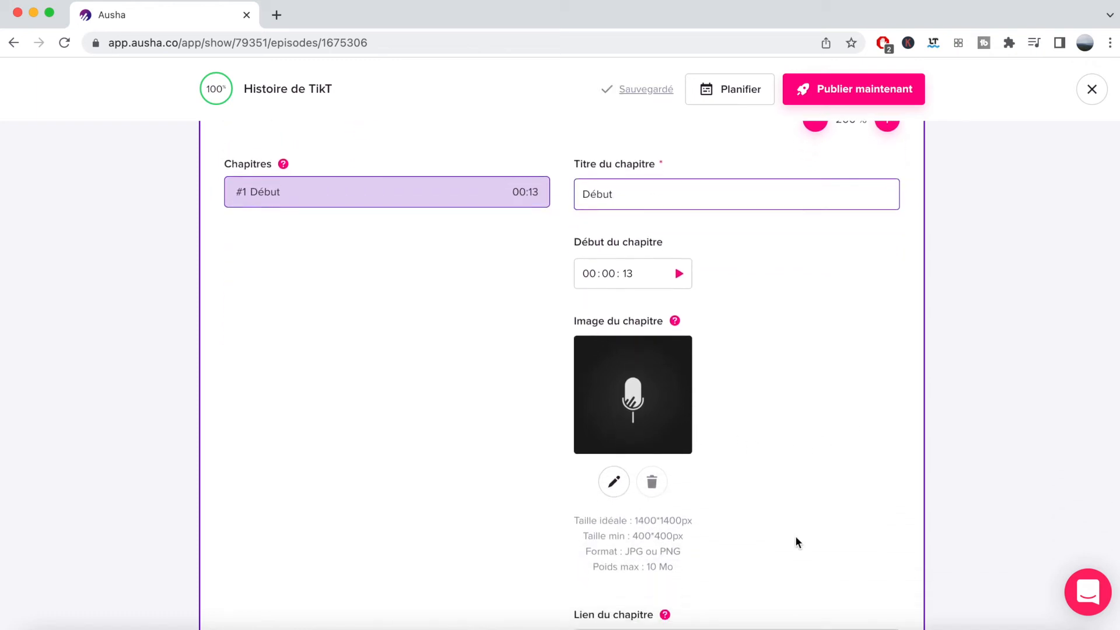
pyautogui.moveTo(670, 473)
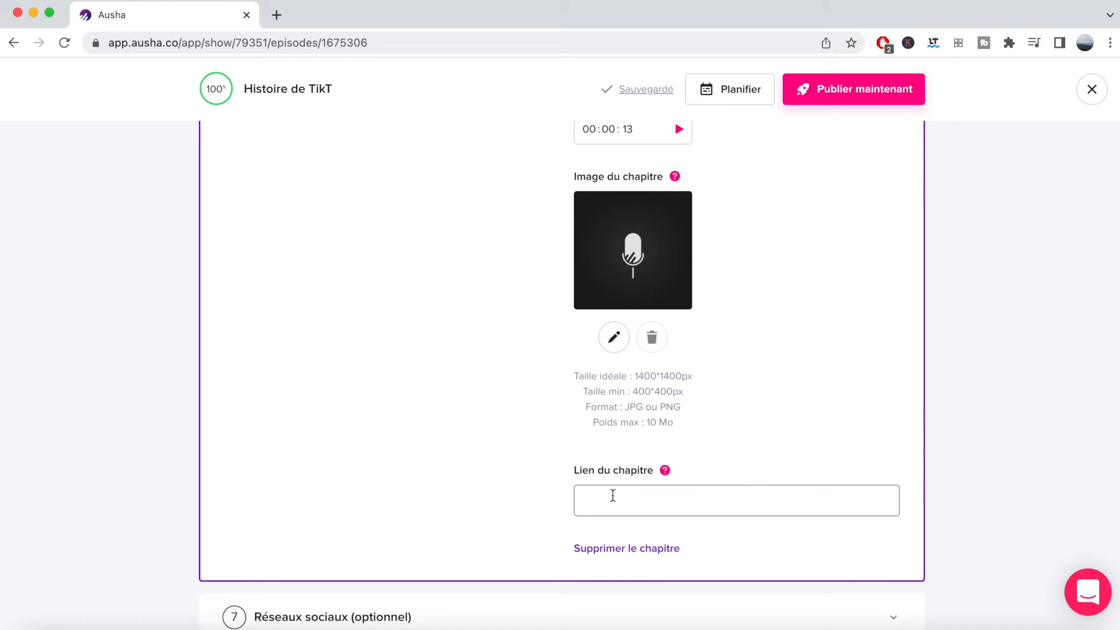
pyautogui.scroll(5, 613, 496)
pyautogui.click(867, 259)
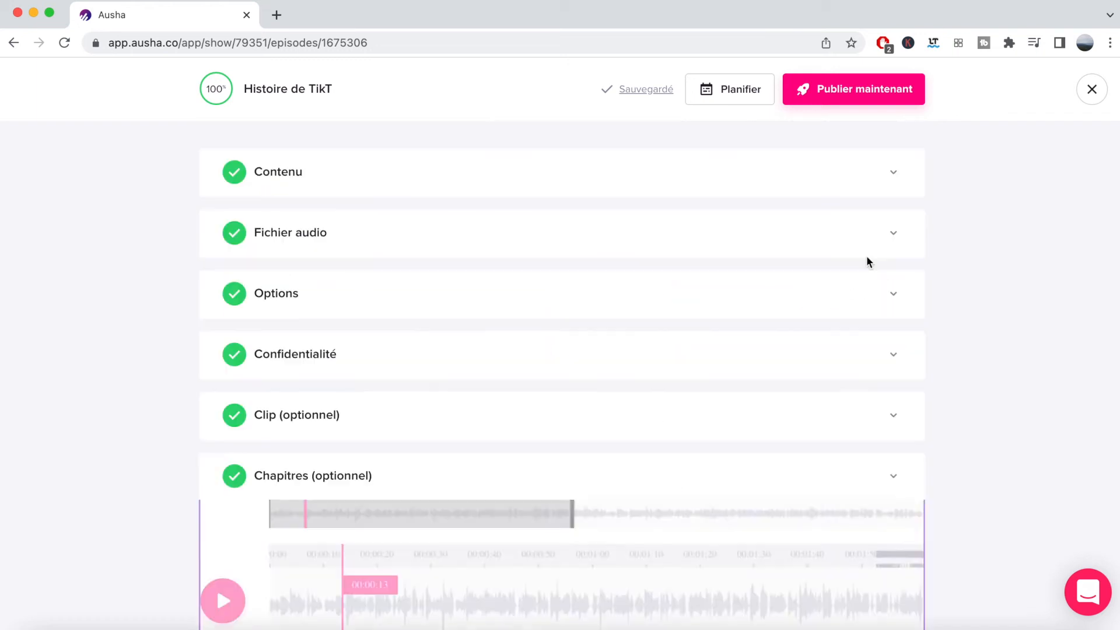
# - Examine the episode's sharing options for Facebook, Twitter, Instagram and LinkedIn, and the Newsletter section
pyautogui.scroll(-2, 603, 388)
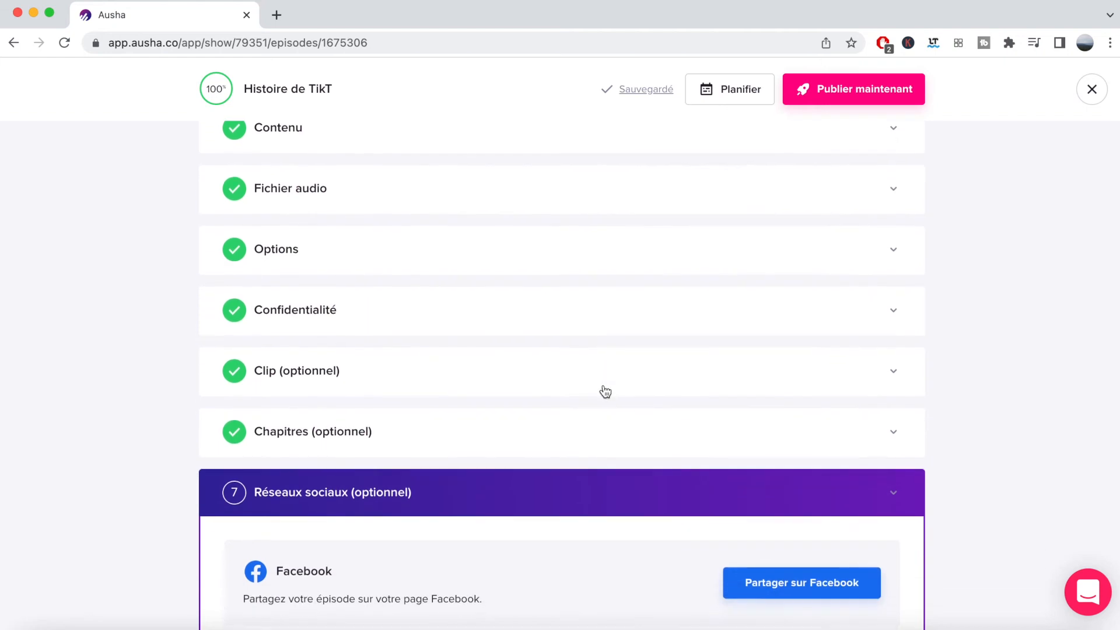
pyautogui.scroll(-3, 604, 390)
pyautogui.scroll(-2, 435, 350)
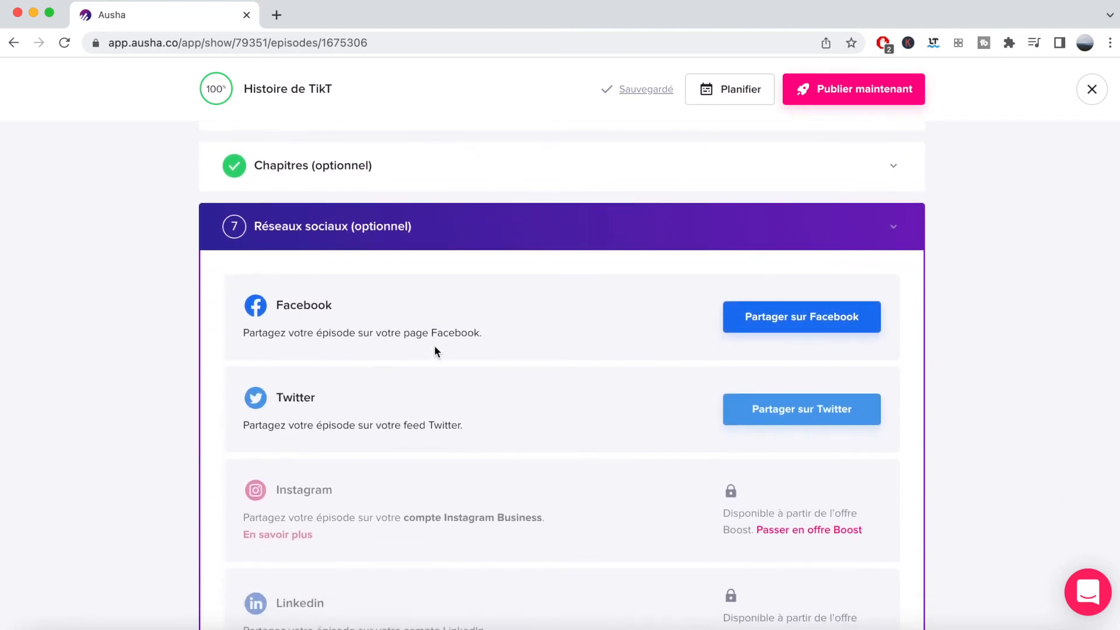
pyautogui.scroll(-2, 434, 350)
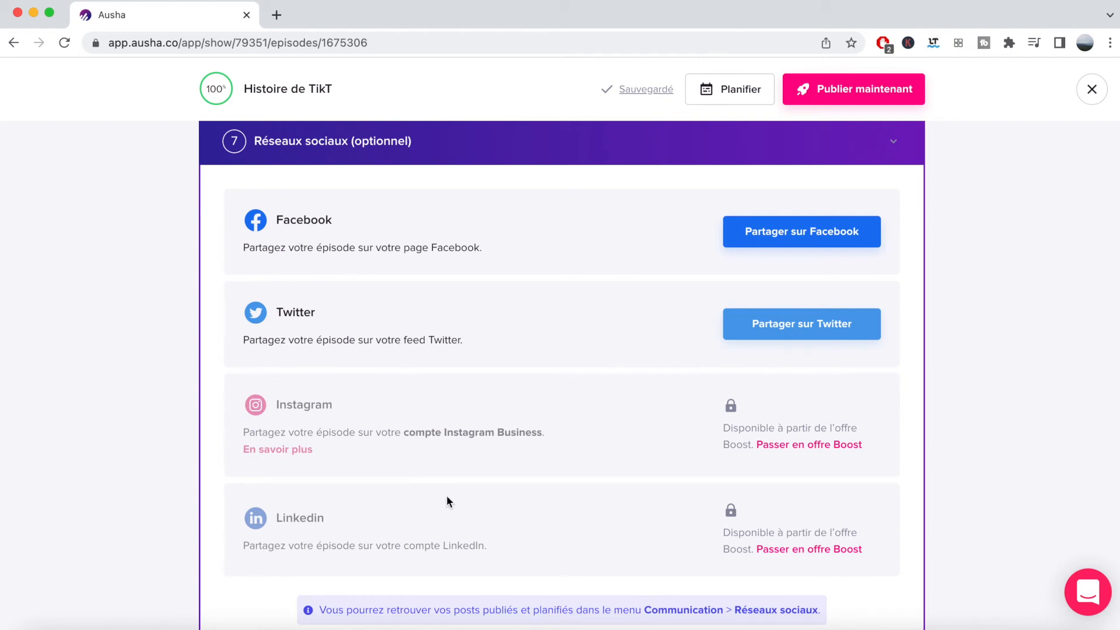
pyautogui.scroll(-1, 447, 496)
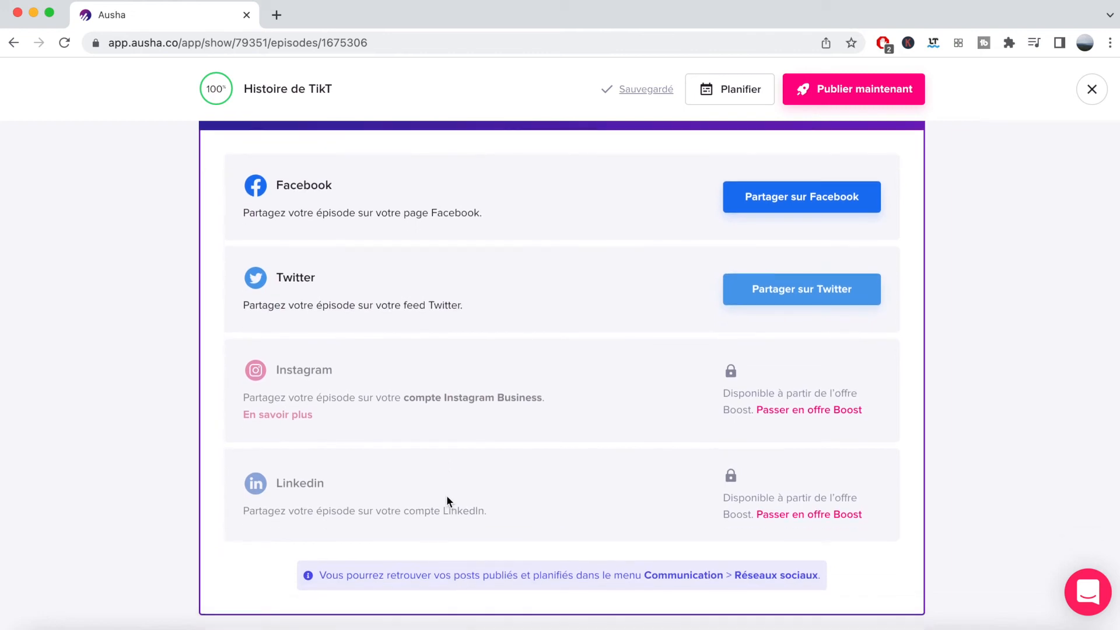
pyautogui.scroll(-4, 446, 495)
pyautogui.moveTo(890, 518)
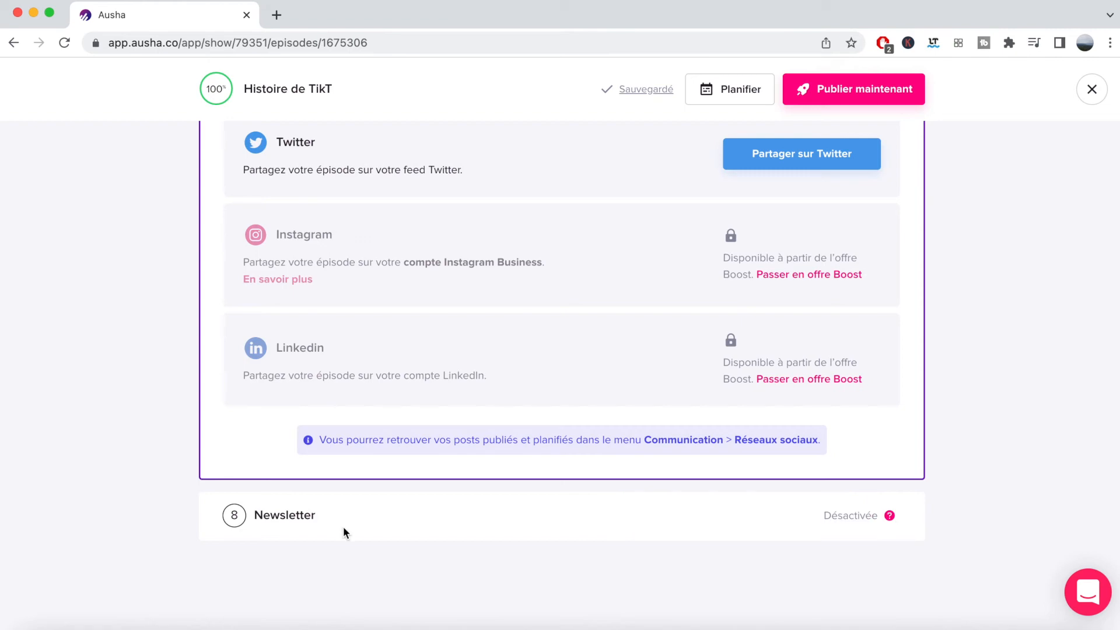
pyautogui.scroll(4, 343, 528)
pyautogui.moveTo(885, 521)
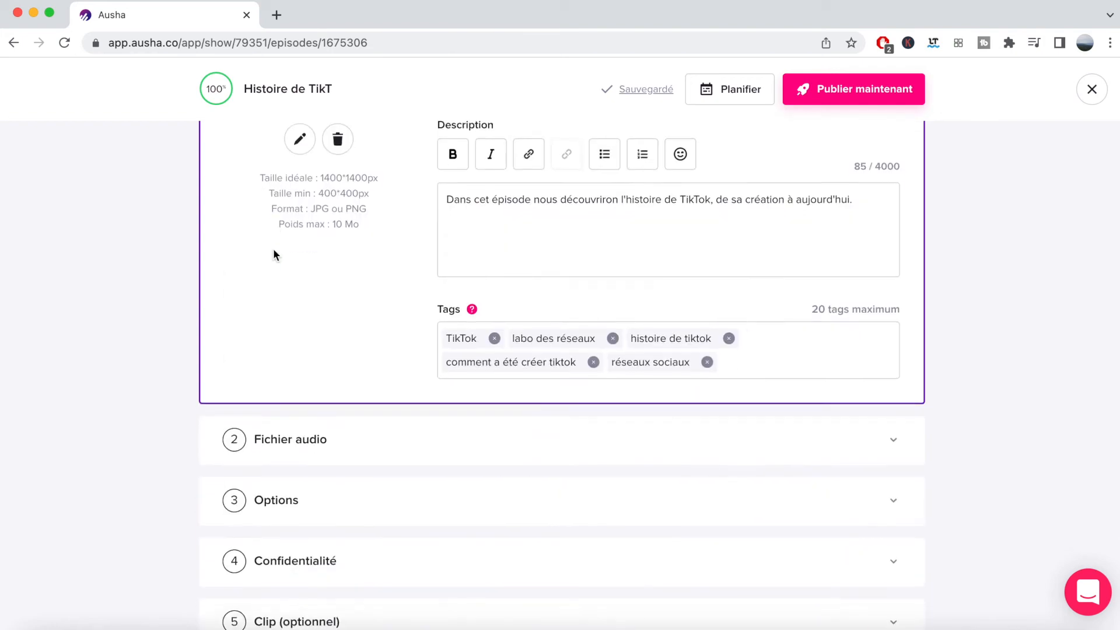
# - Check the episode's audio file section and publish the episode immediately
pyautogui.scroll(-3, 273, 248)
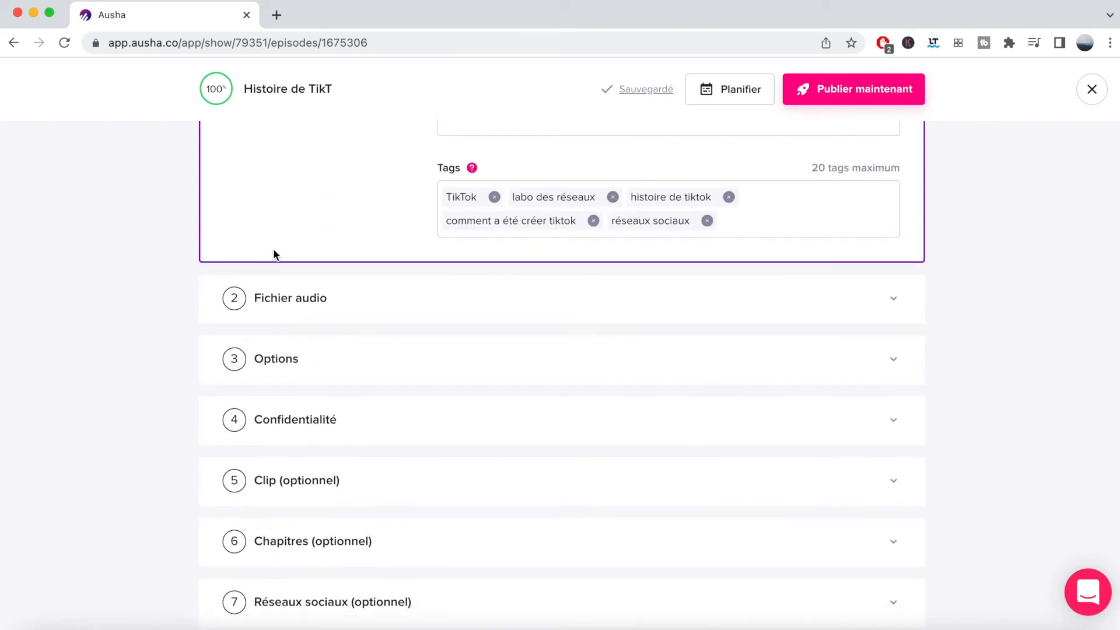
pyautogui.click(277, 297)
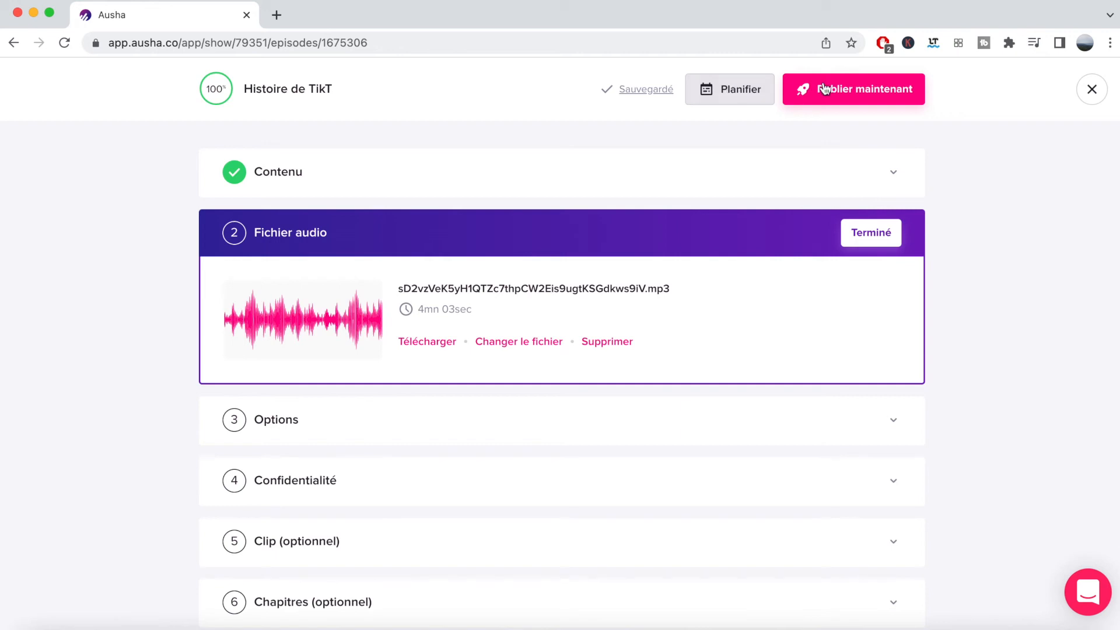
pyautogui.click(848, 90)
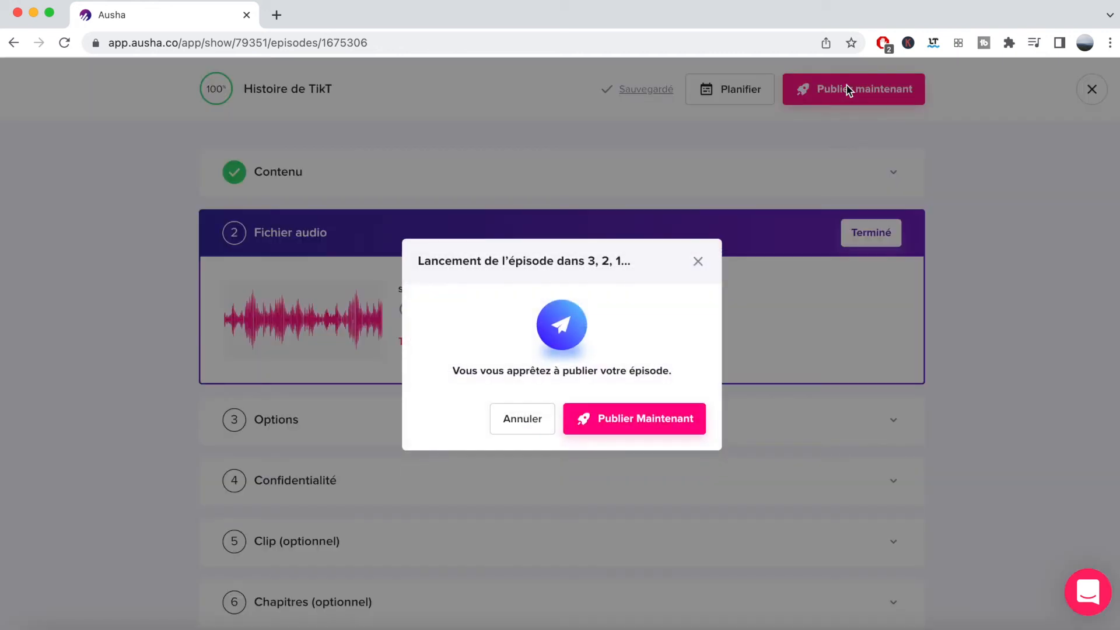
pyautogui.click(623, 420)
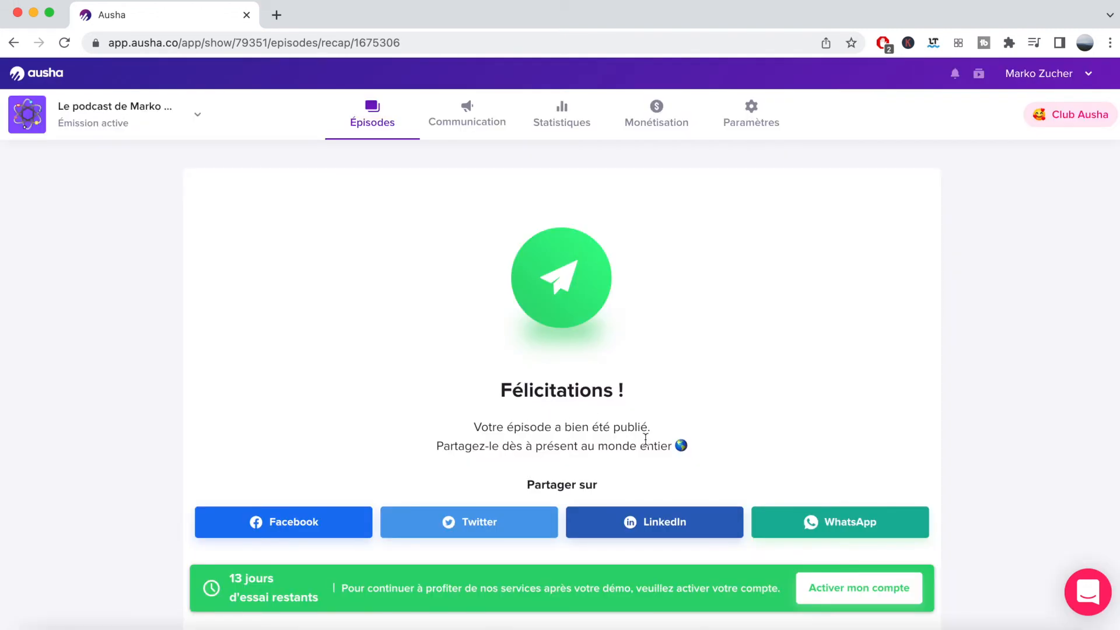
# - Review the published episode's recap and open its website and Smartlink pages
pyautogui.scroll(-3, 636, 431)
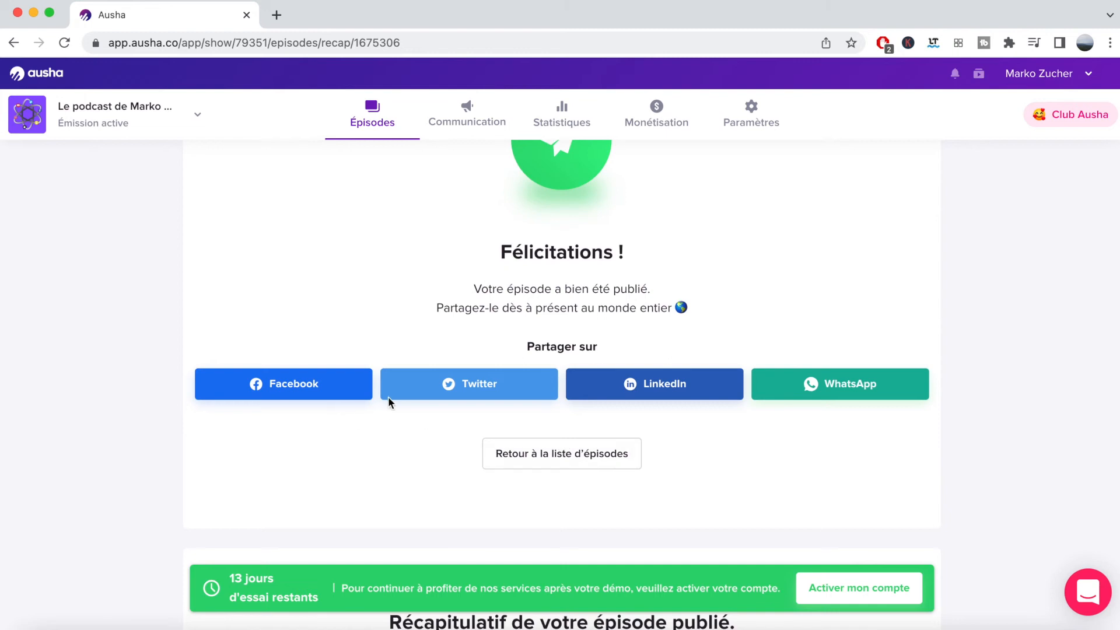
pyautogui.scroll(-10, 734, 440)
pyautogui.scroll(-3, 561, 403)
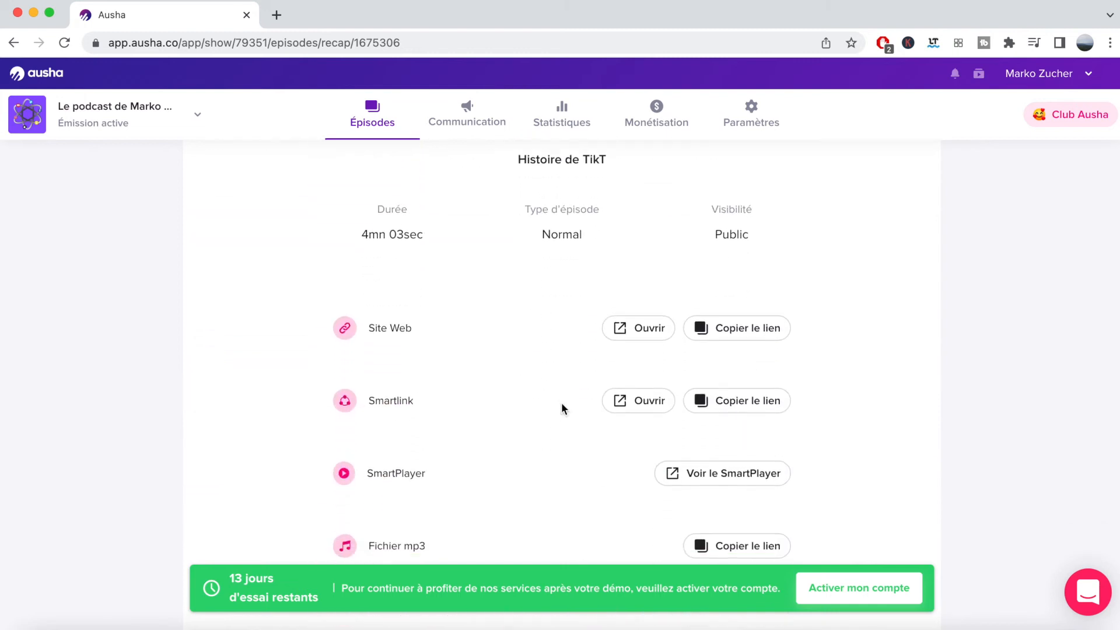
pyautogui.click(638, 287)
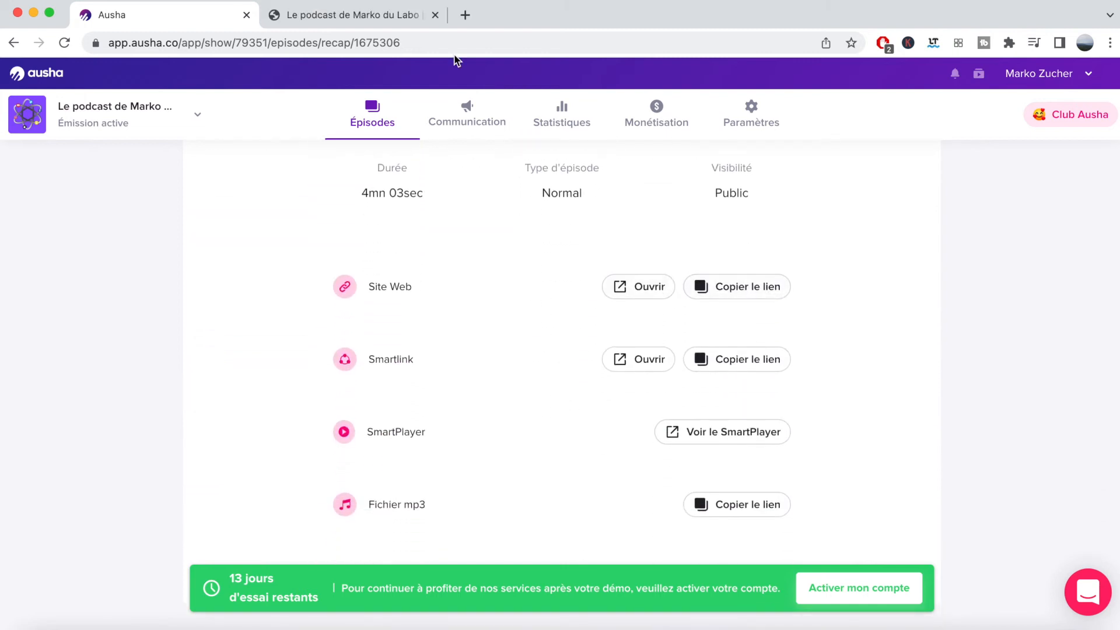
pyautogui.click(356, 15)
pyautogui.scroll(-1, 592, 371)
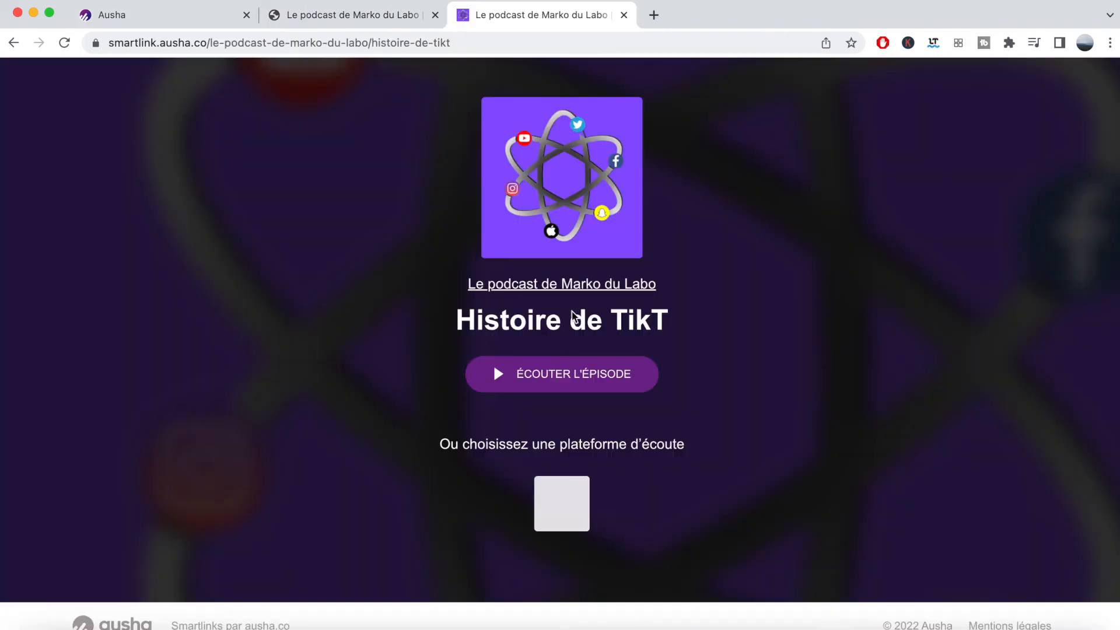
# - Return to the episode recap, open the SmartPlayer settings and briefly play the episode in the player preview
pyautogui.click(188, 24)
pyautogui.click(701, 432)
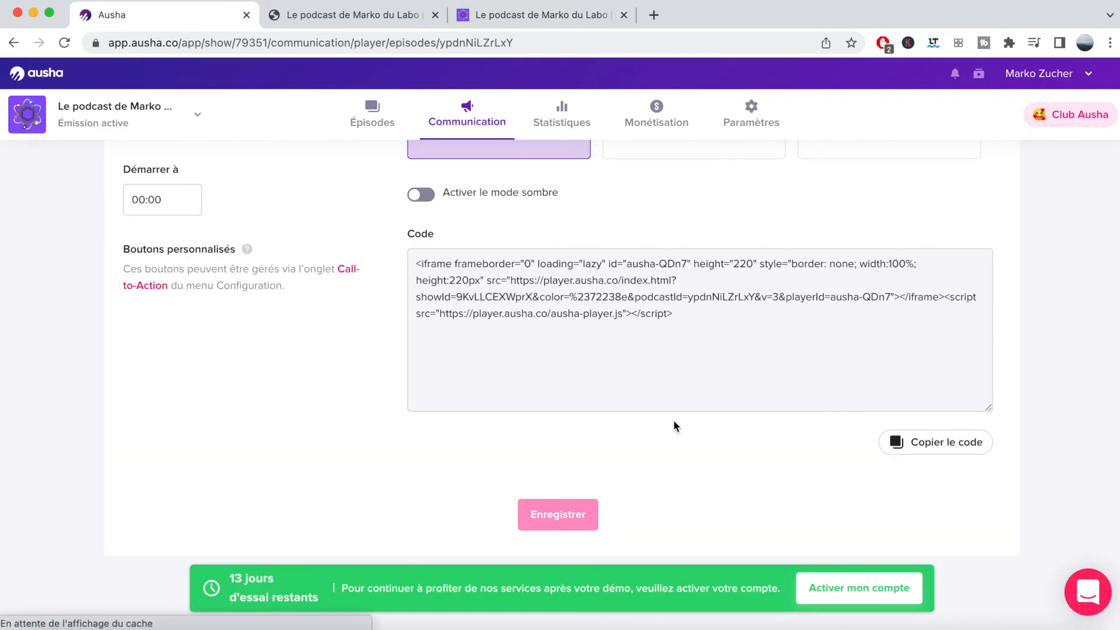
pyautogui.scroll(1, 626, 387)
pyautogui.scroll(4, 626, 388)
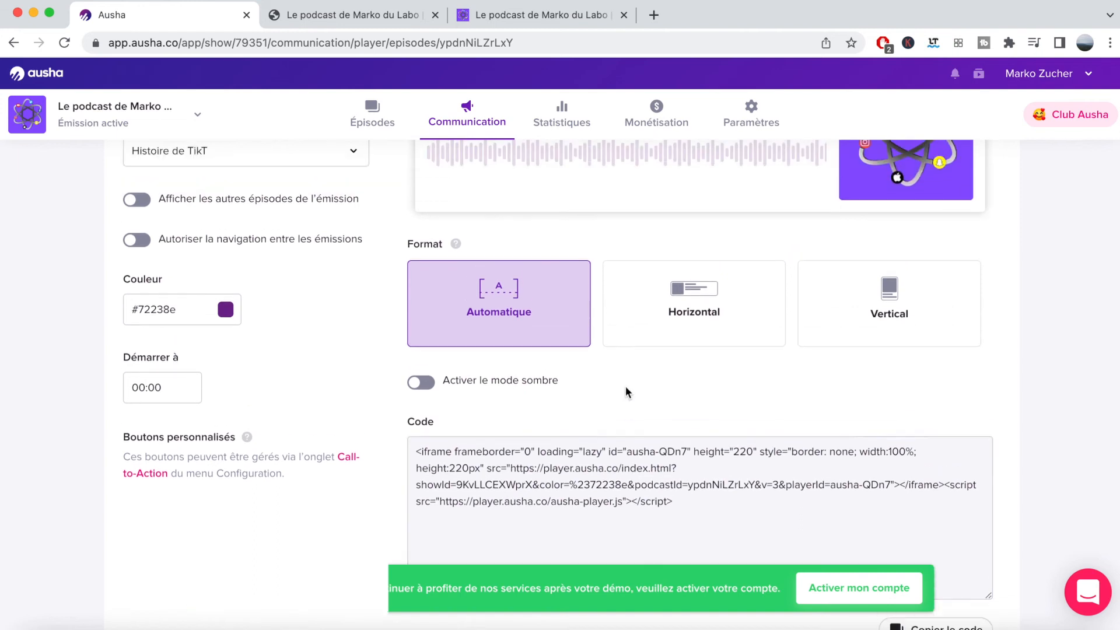
pyautogui.scroll(1, 627, 393)
pyautogui.click(445, 263)
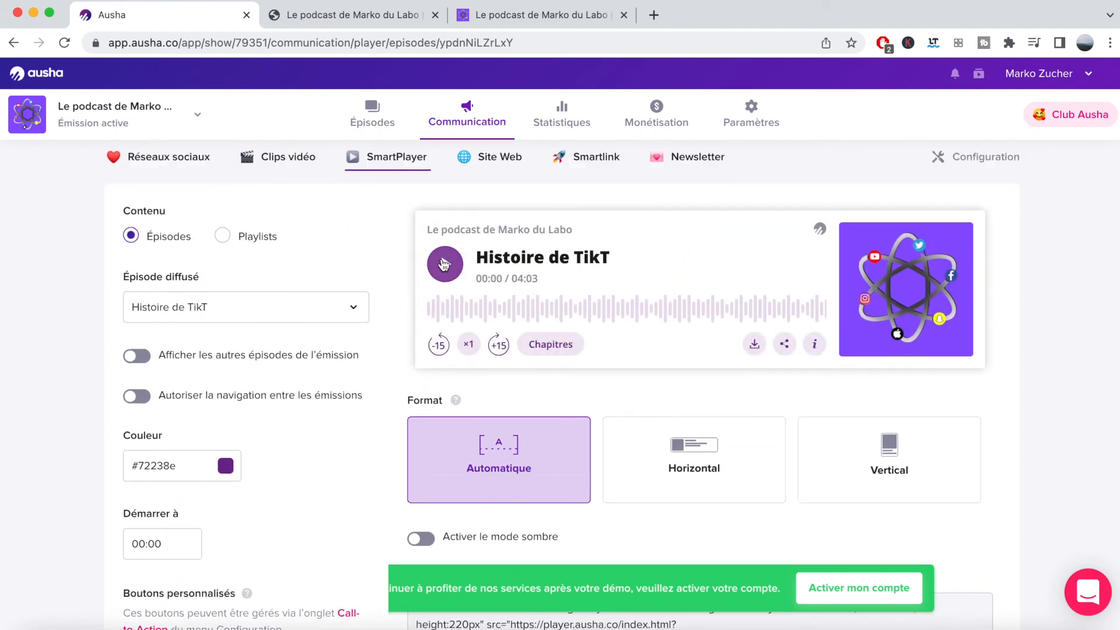
pyautogui.click(444, 263)
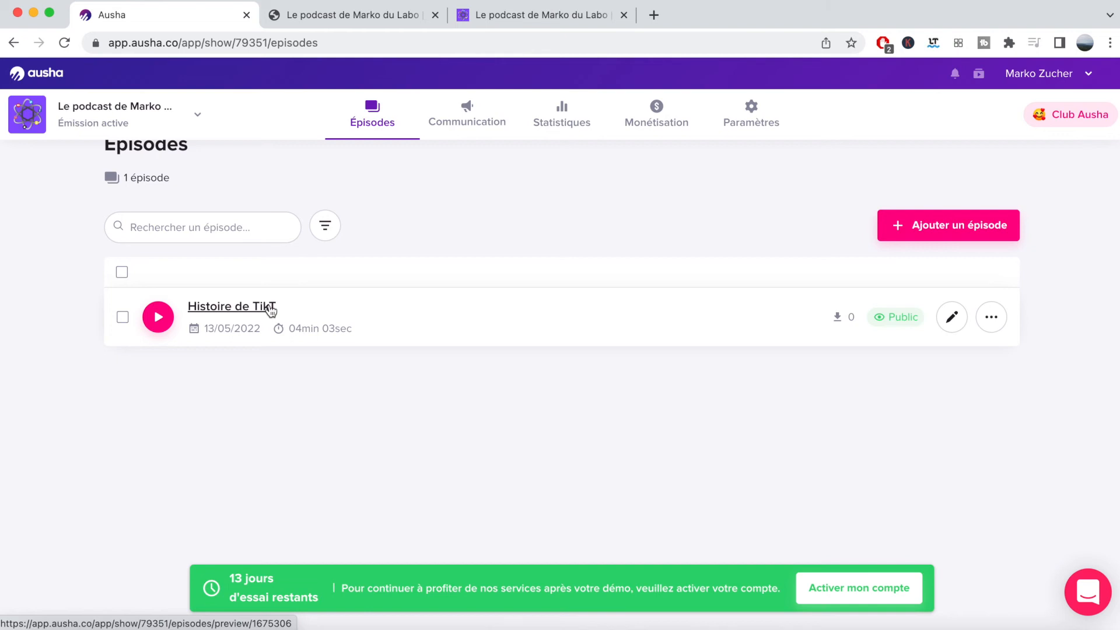
# - Open the Histoire de TikT episode, switch to the show's Diffusion settings and review the manual listening platforms
pyautogui.click(267, 307)
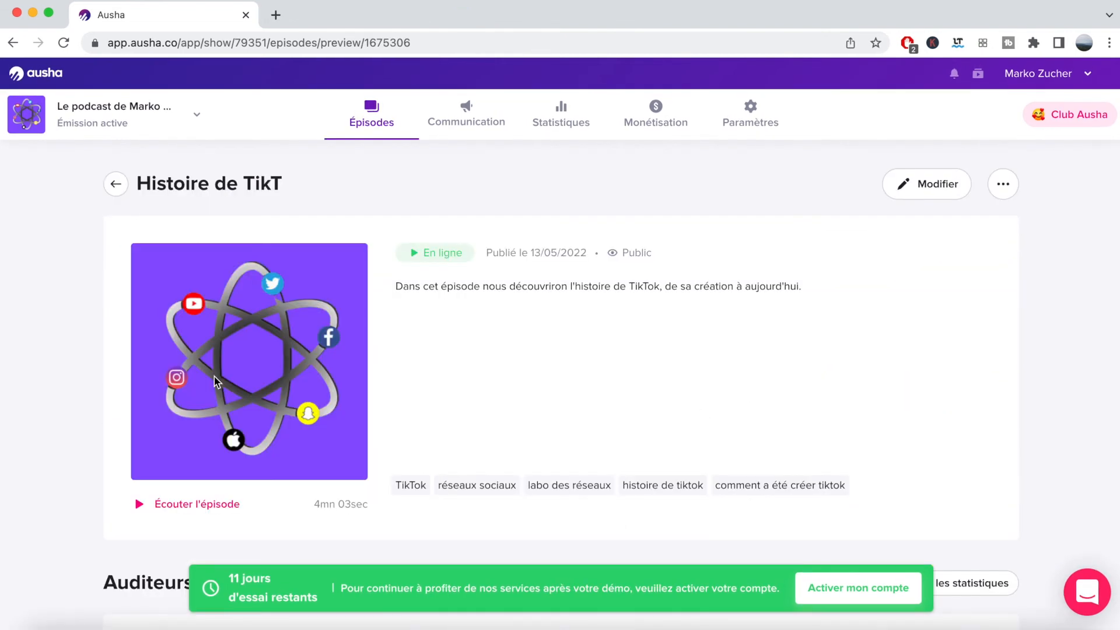
pyautogui.click(752, 123)
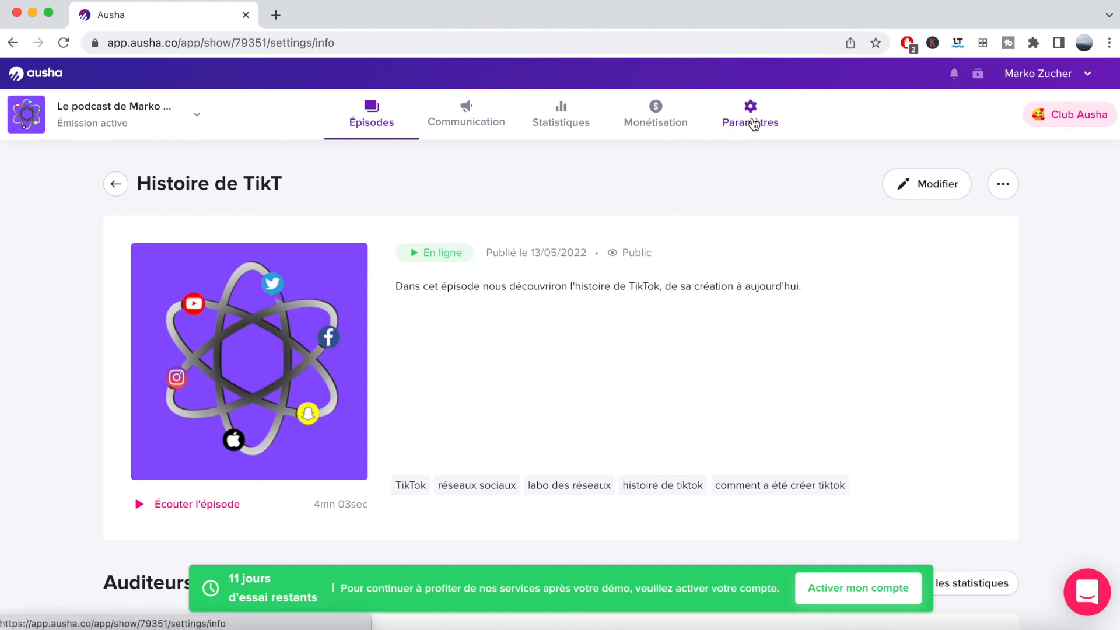
pyautogui.click(148, 252)
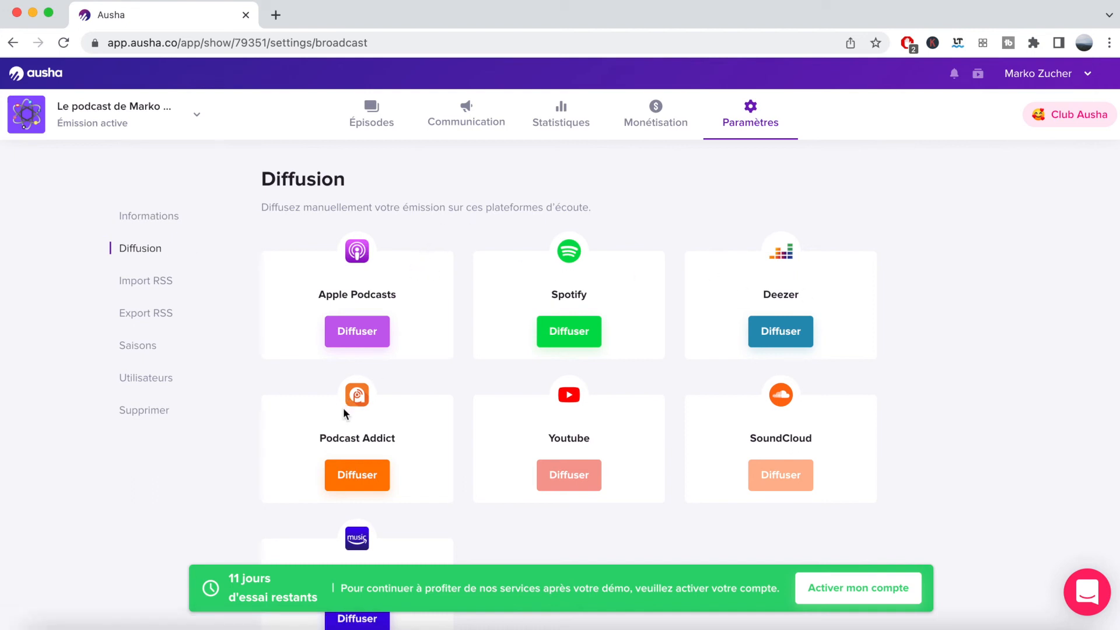
pyautogui.scroll(-3, 344, 408)
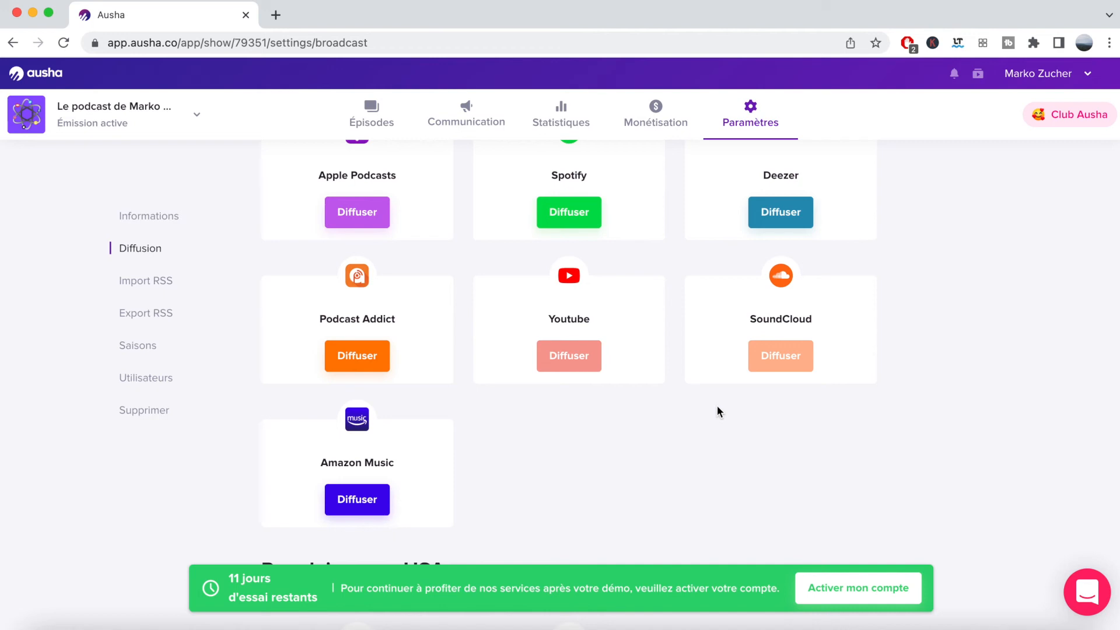
pyautogui.scroll(3, 716, 404)
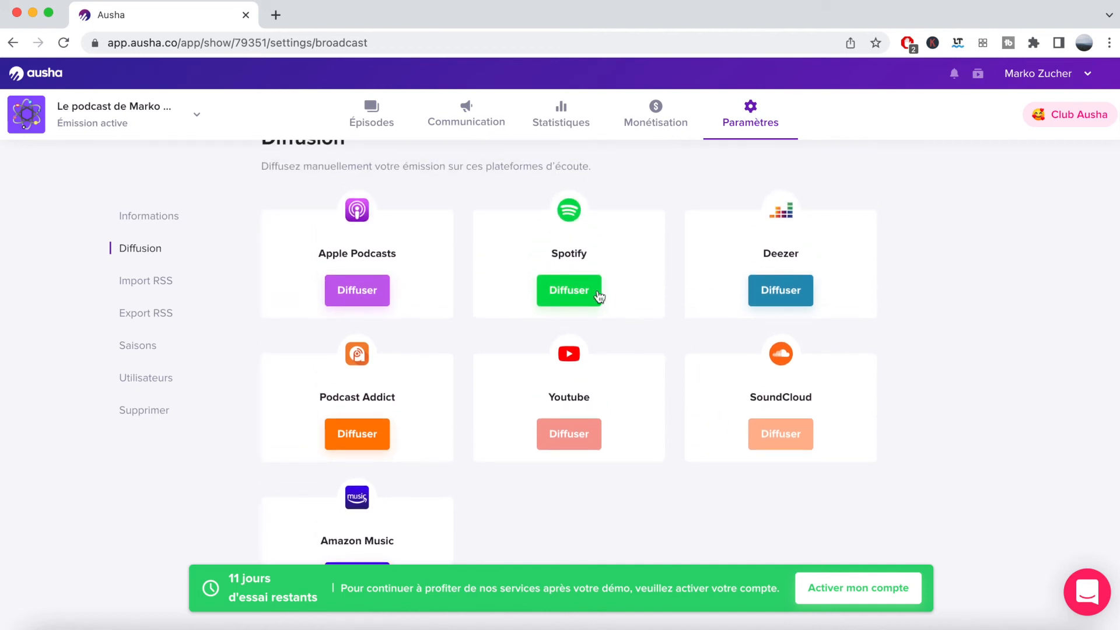
# - Distribute the show on Spotify as a podcast not already present there, and return to the Diffusion overview
pyautogui.click(583, 294)
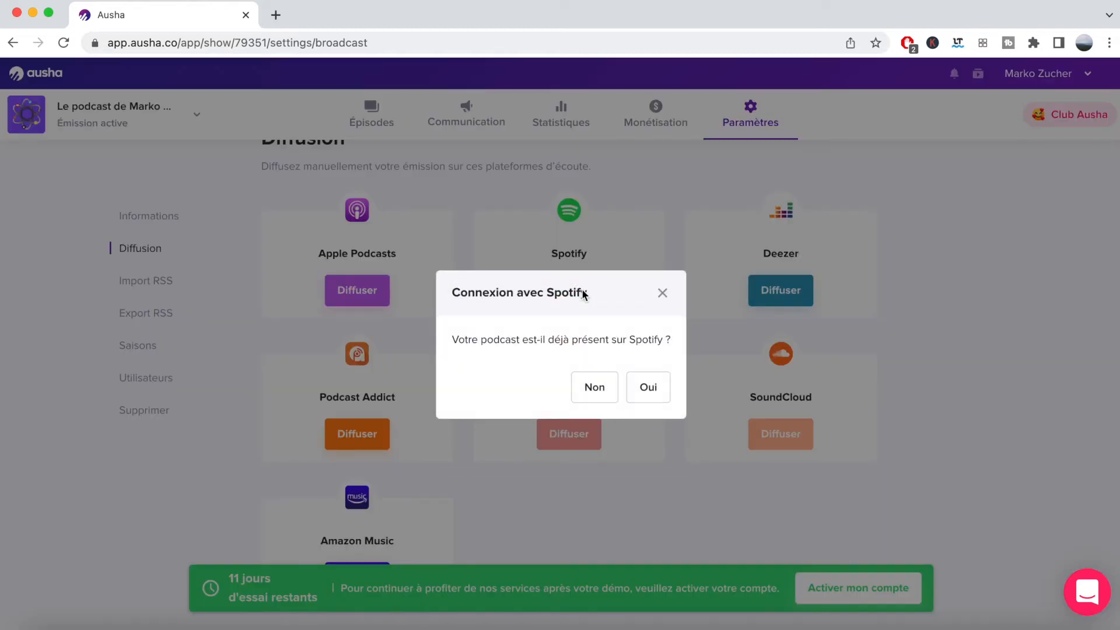
pyautogui.click(596, 388)
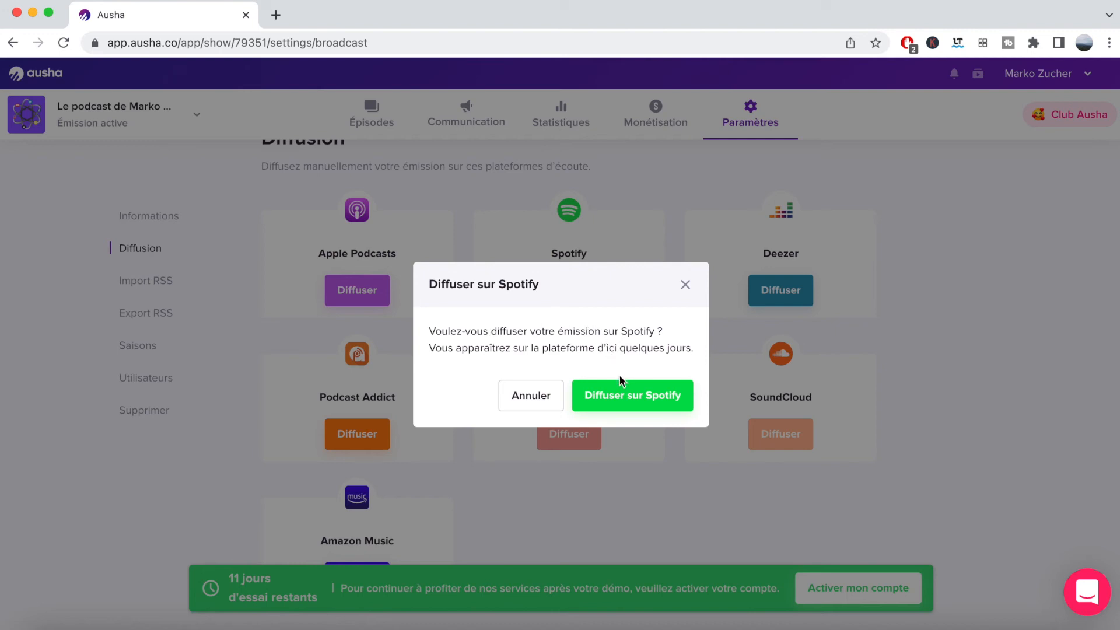
pyautogui.click(627, 395)
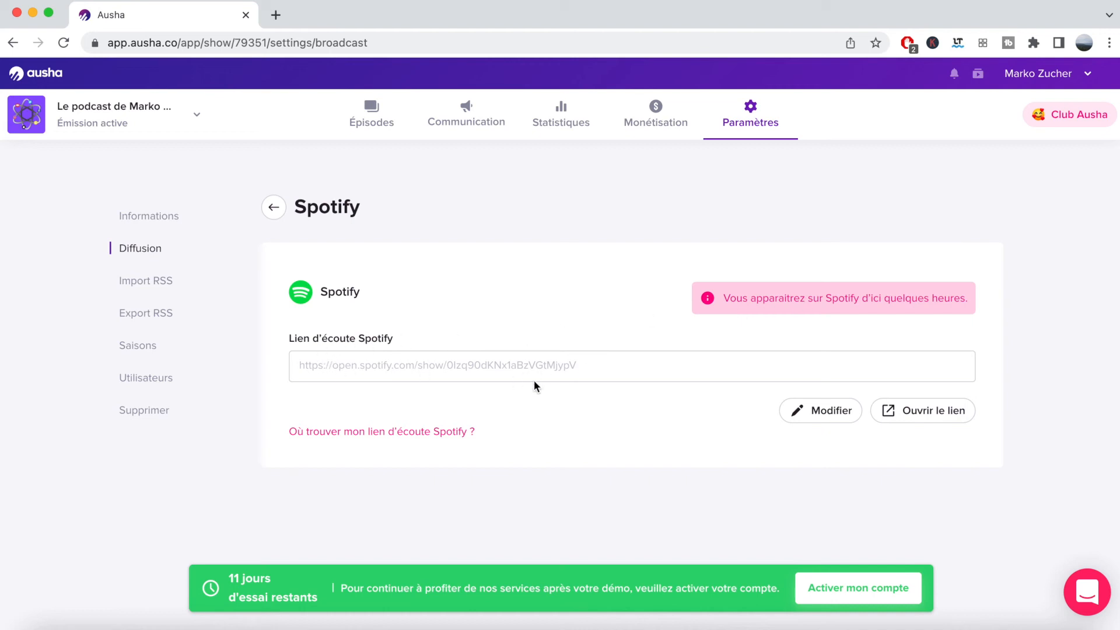
pyautogui.click(274, 208)
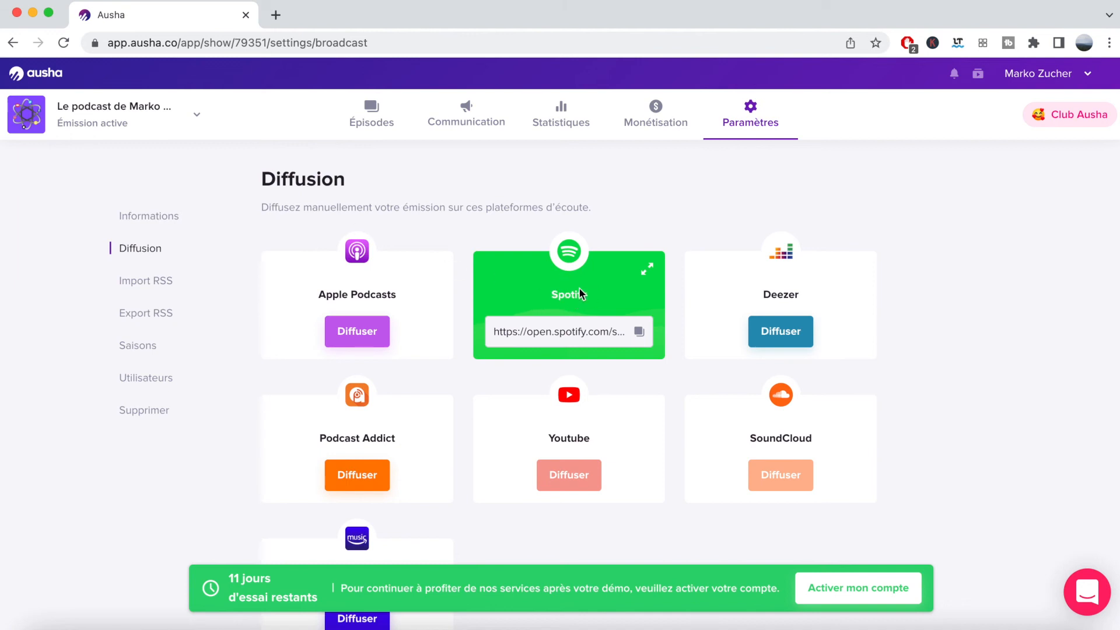
# - Review the US-popular and automatic distribution platforms, and open manual entry for Google Podcasts
pyautogui.scroll(-2, 400, 433)
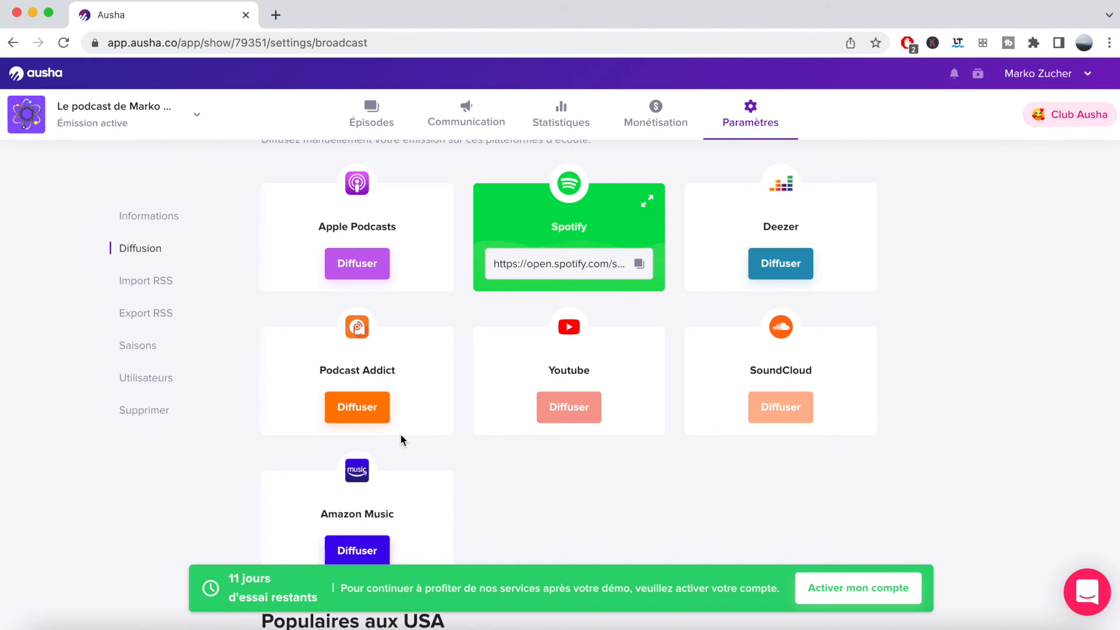
pyautogui.scroll(-7, 400, 435)
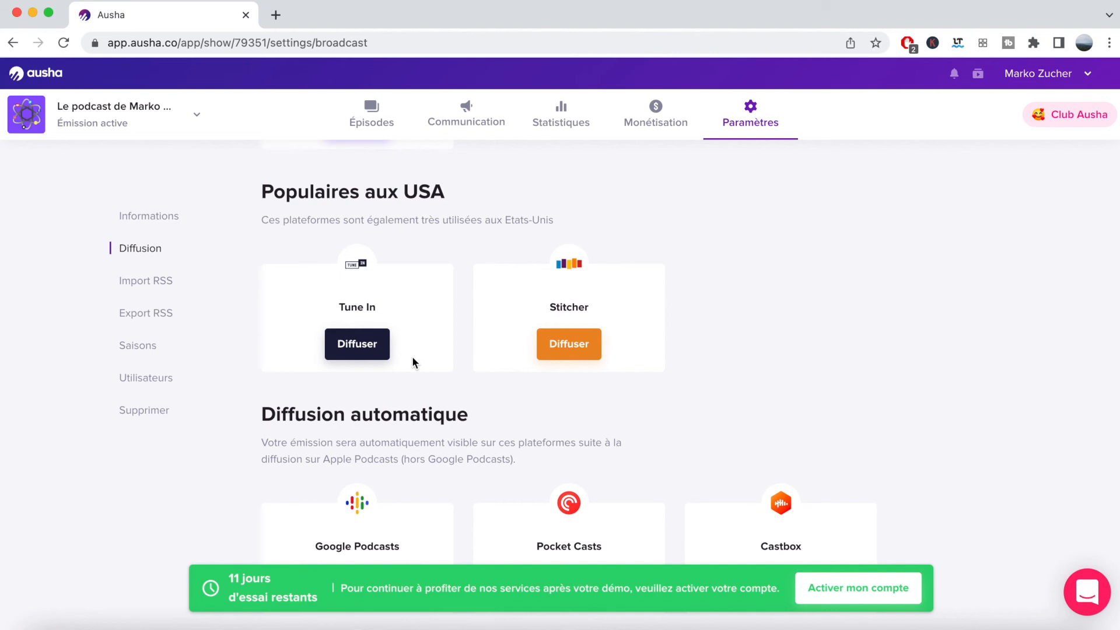
pyautogui.scroll(-3, 412, 358)
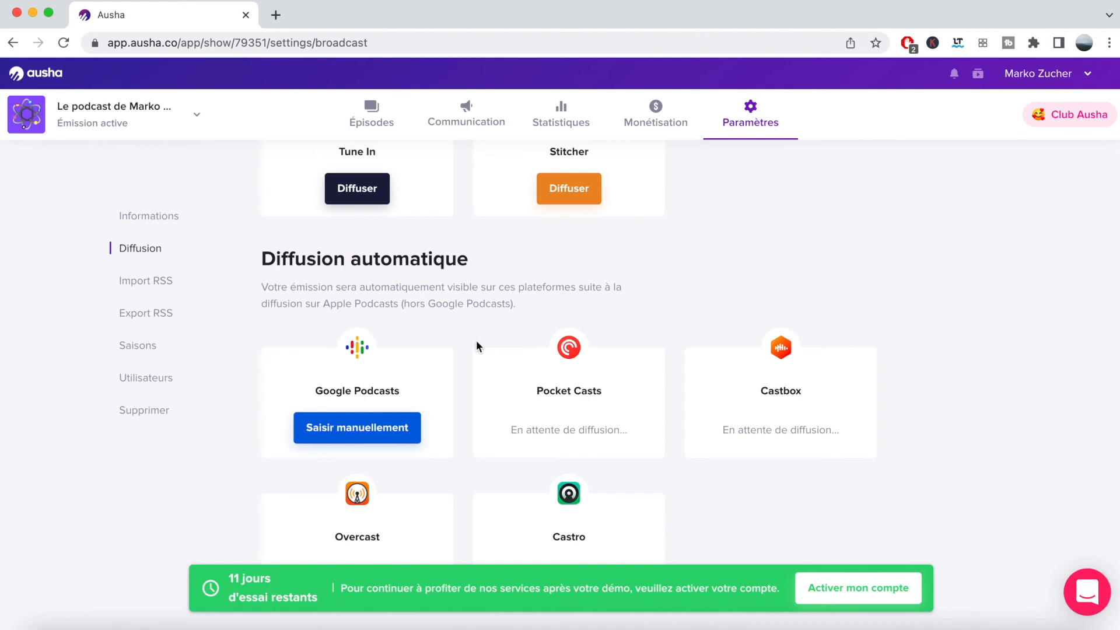
pyautogui.click(374, 430)
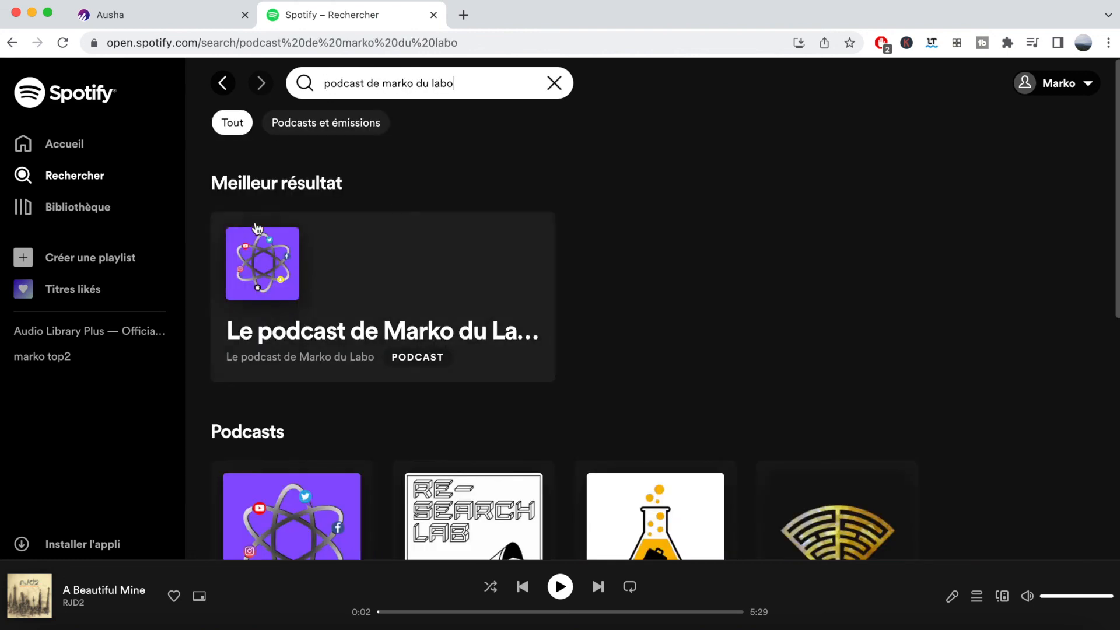
# - In Spotify, open the show from the podcast search results and start playing the Histoire de TikT episode
pyautogui.scroll(-3, 368, 298)
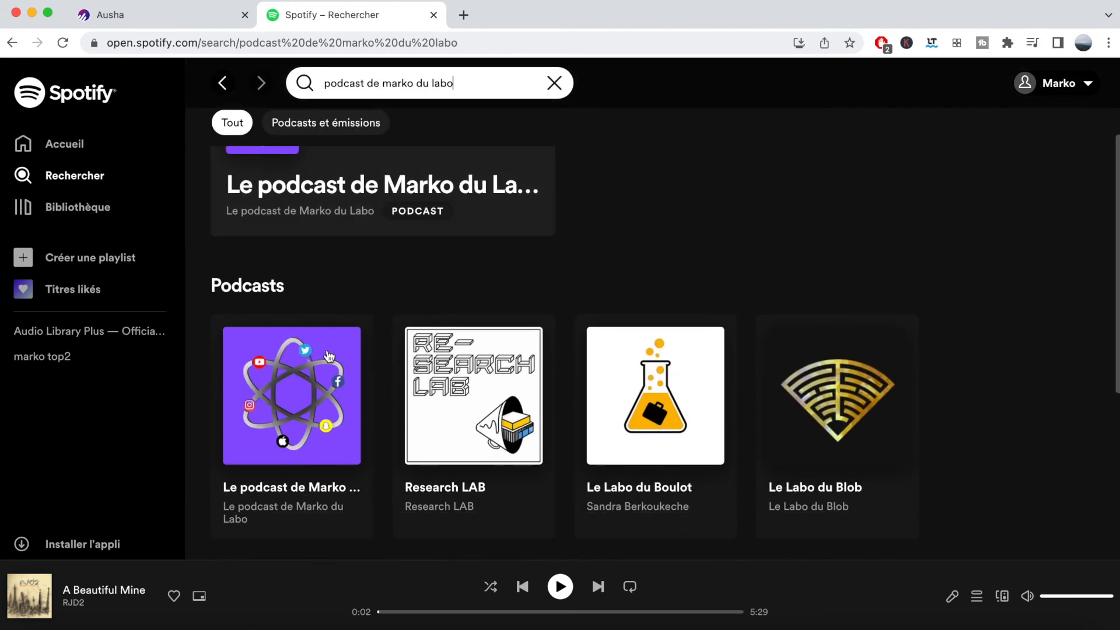
pyautogui.click(288, 389)
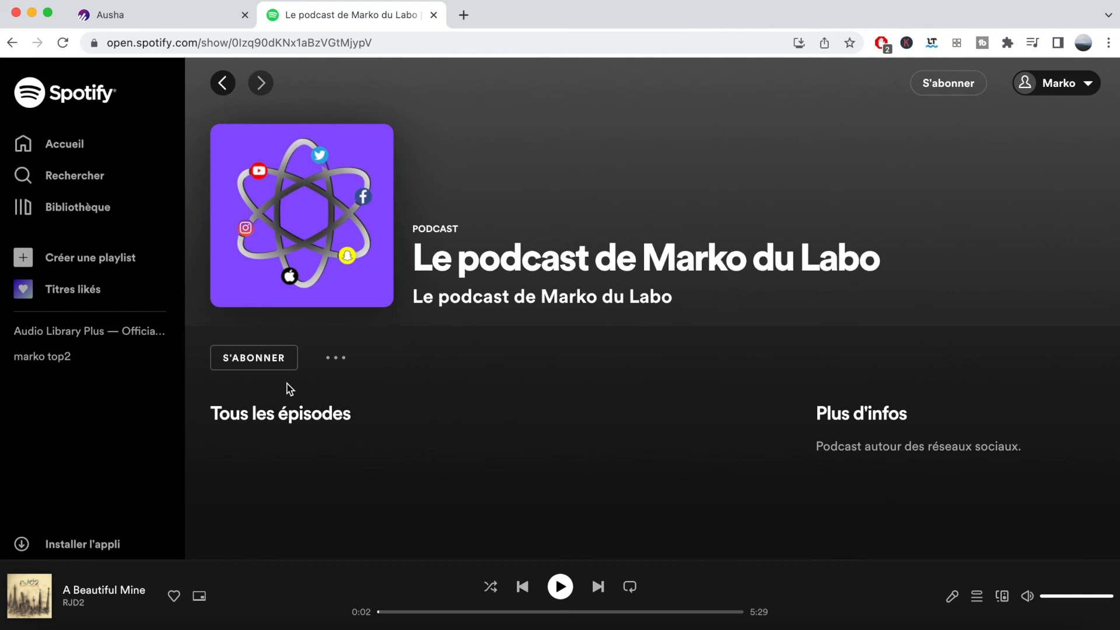
pyautogui.scroll(-1, 320, 438)
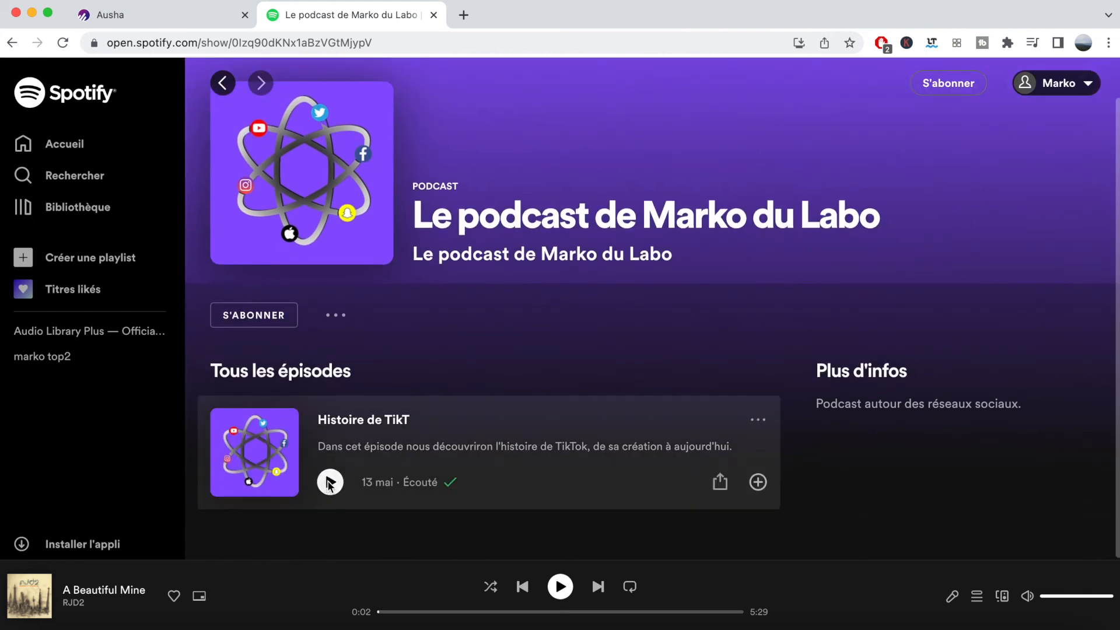
pyautogui.click(330, 483)
# - Return to Ausha, copy the show's Spotify listening link and open it in a new browser tab
pyautogui.click(155, 24)
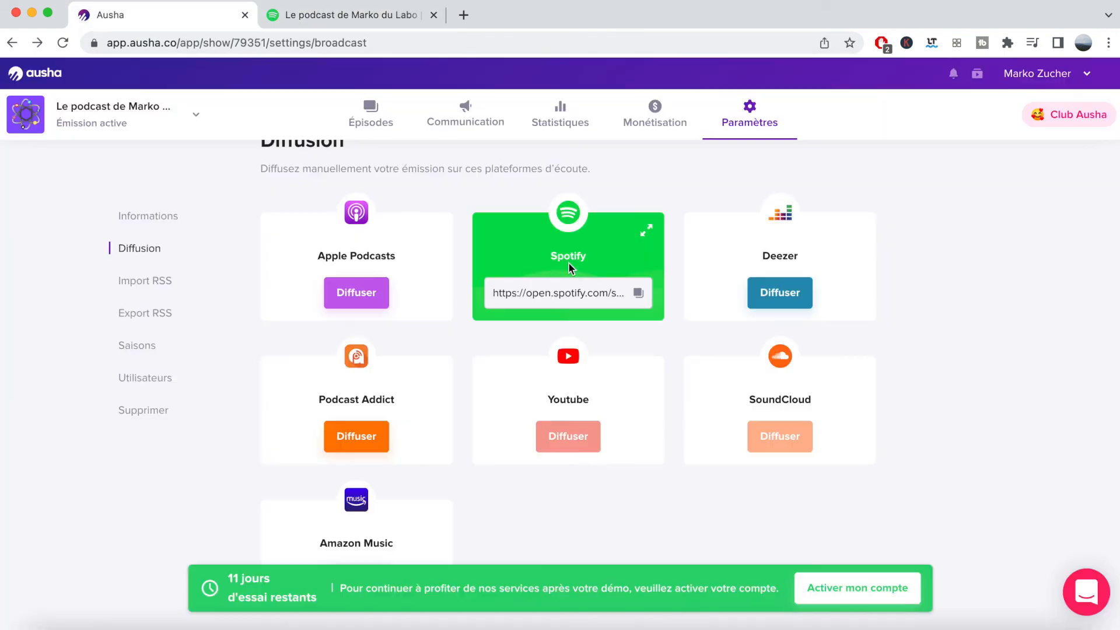
pyautogui.click(562, 301)
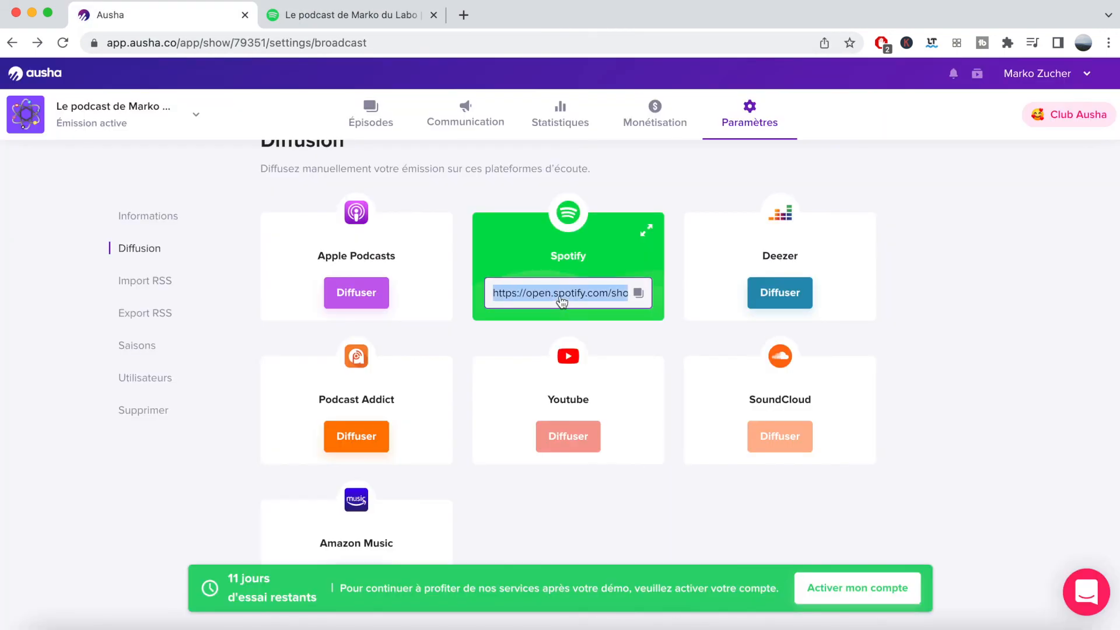
pyautogui.click(639, 293)
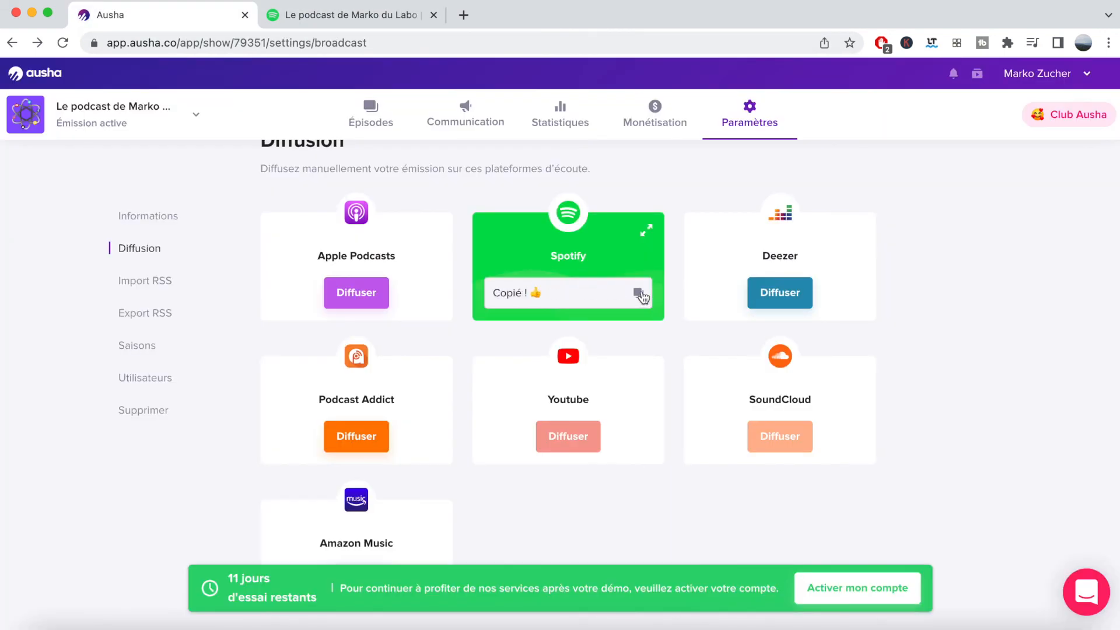
pyautogui.click(464, 16)
pyautogui.press('super+v')
pyautogui.press('Return')
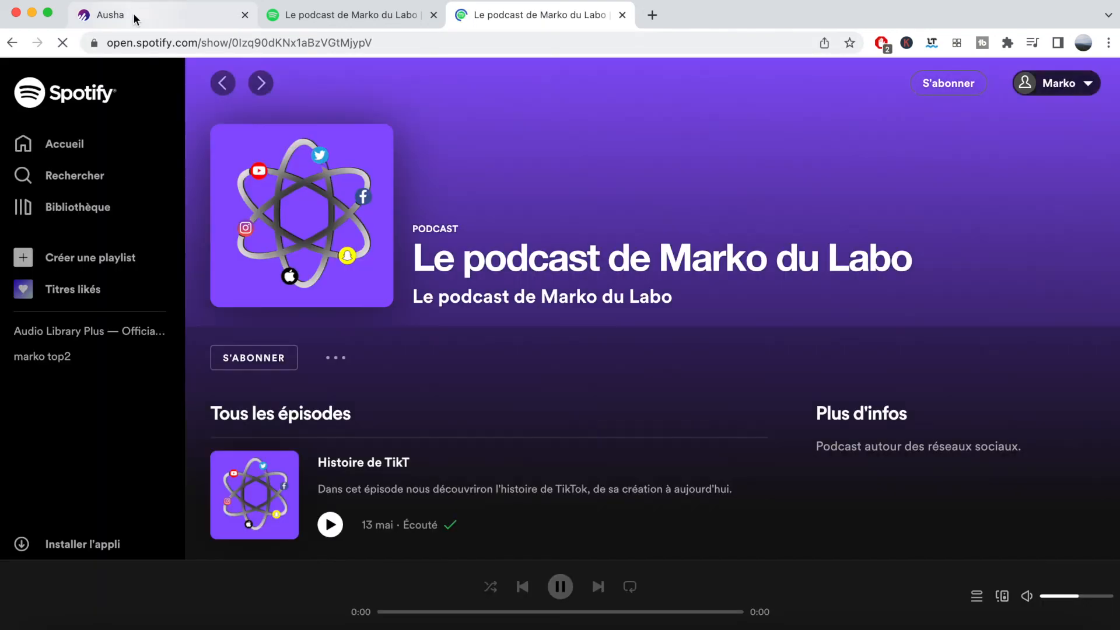
# - Return to Ausha and examine the show's listening overview, listening chart and source platform statistics
pyautogui.click(140, 16)
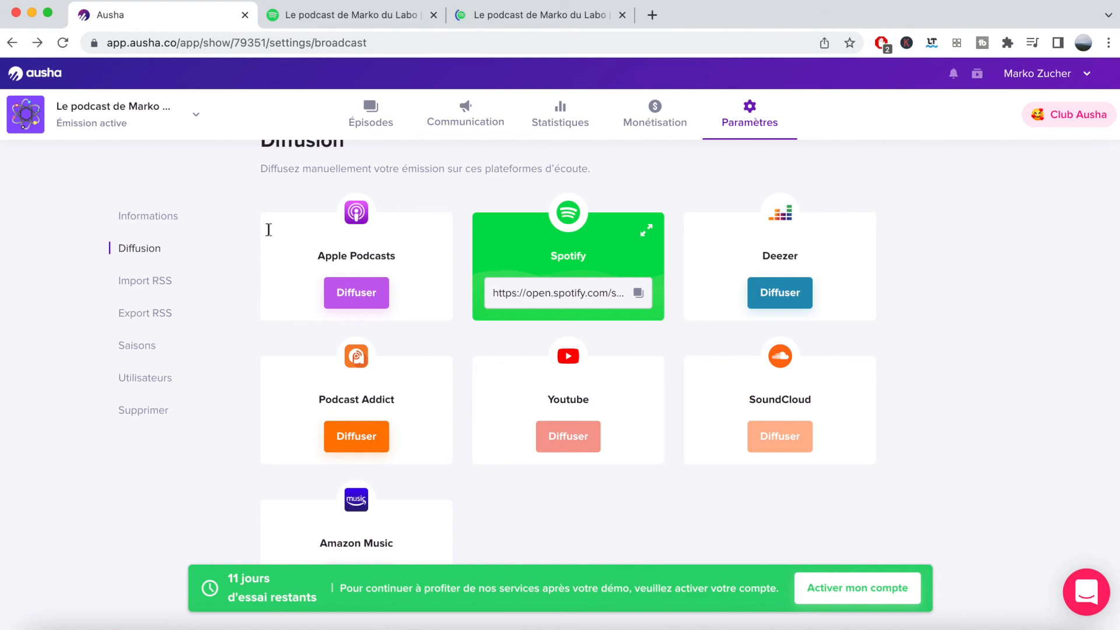
pyautogui.scroll(2, 269, 230)
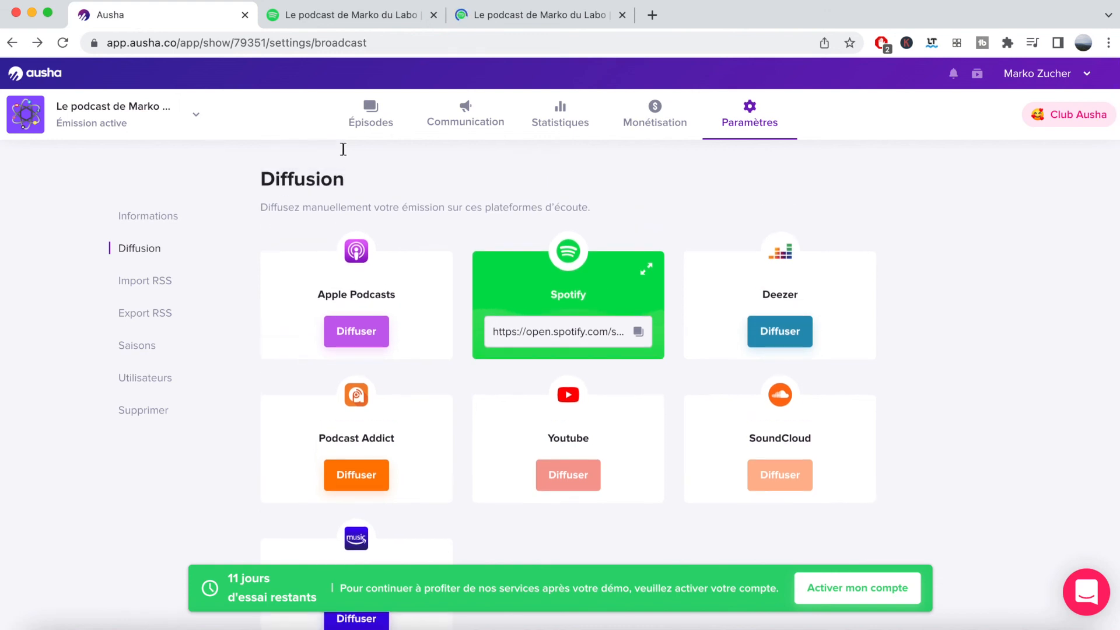
pyautogui.click(552, 122)
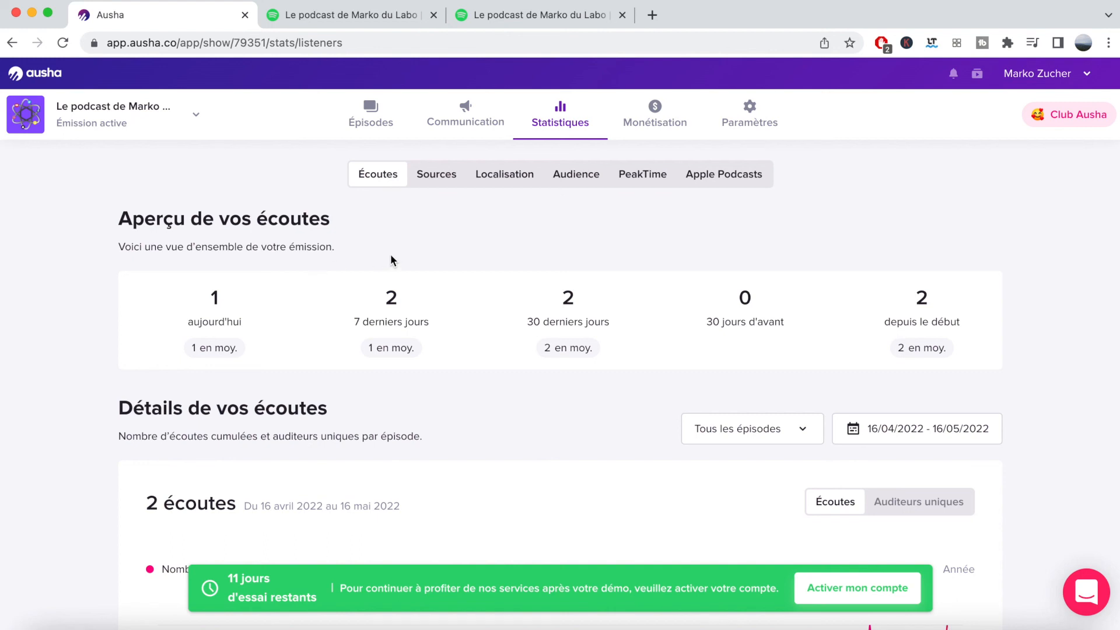
pyautogui.scroll(-5, 391, 258)
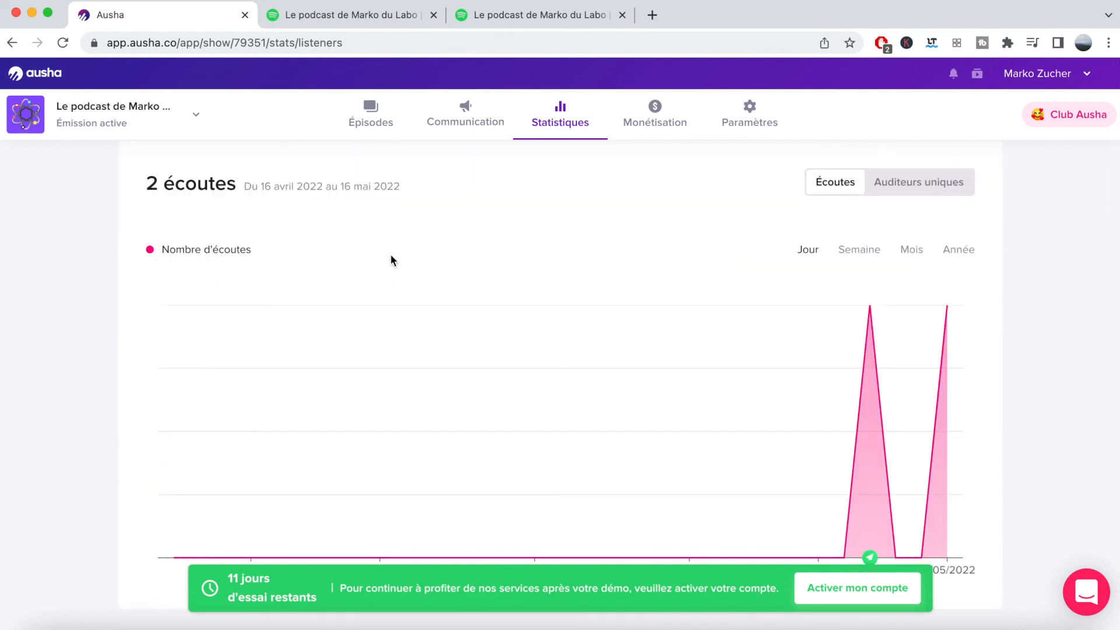
pyautogui.scroll(-10, 390, 260)
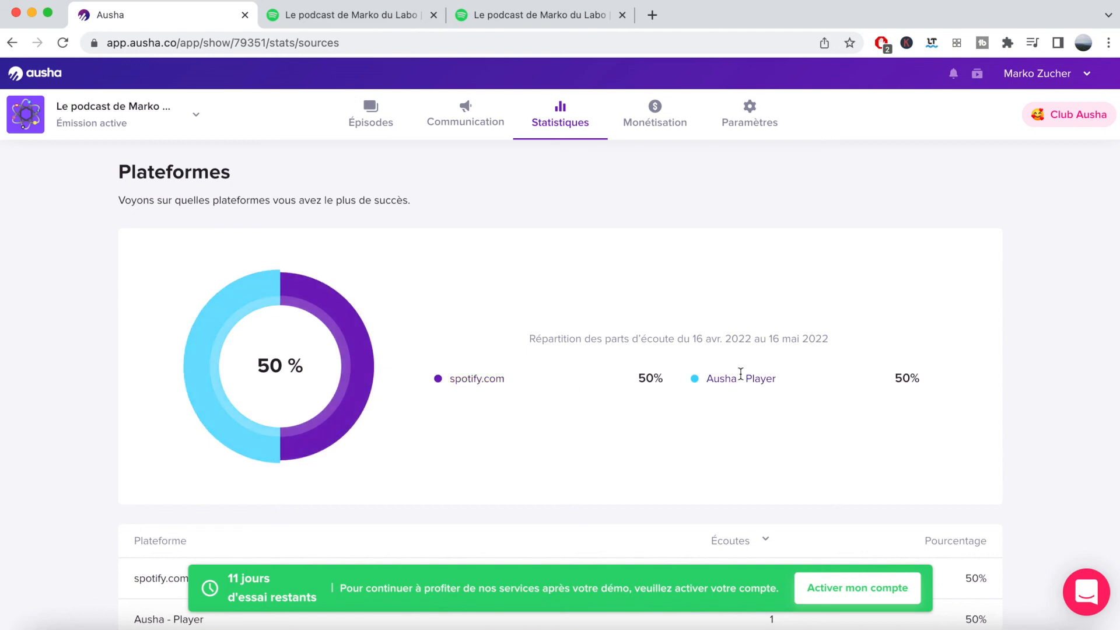
pyautogui.scroll(-9, 740, 374)
# - View the show's Localisation, Audience, PeakTime and Apple Podcasts statistics
pyautogui.click(505, 175)
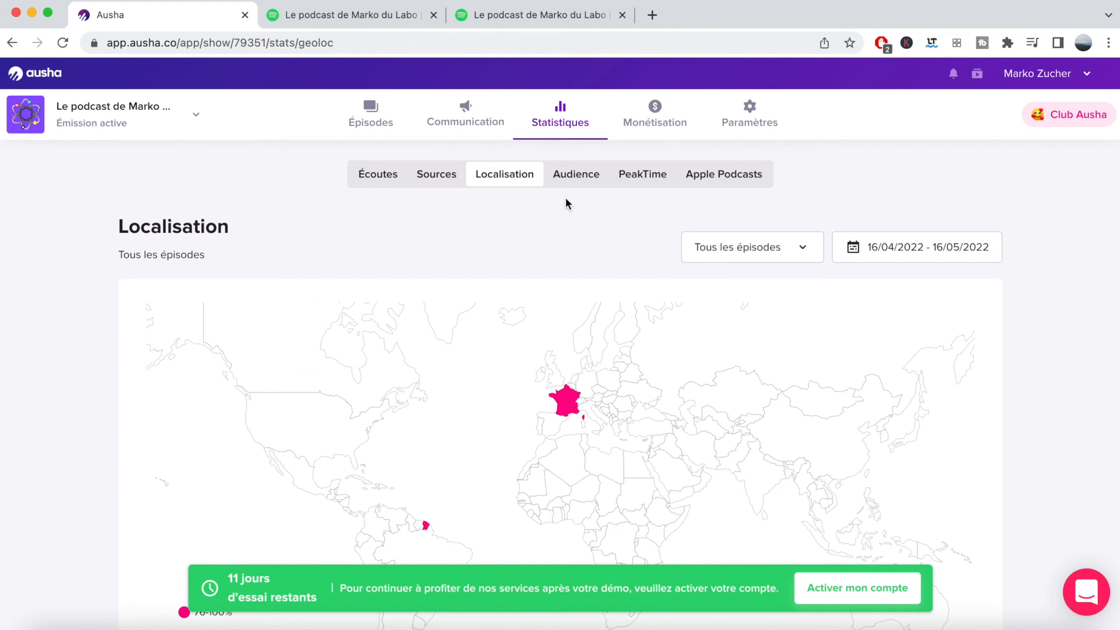
pyautogui.click(577, 181)
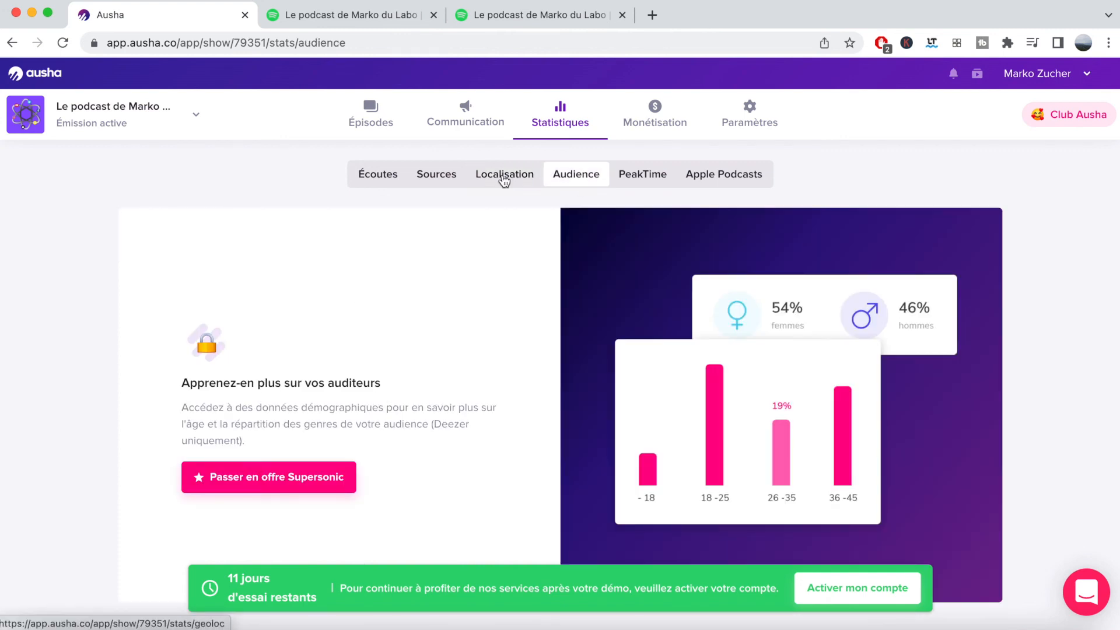
pyautogui.click(642, 175)
pyautogui.click(704, 177)
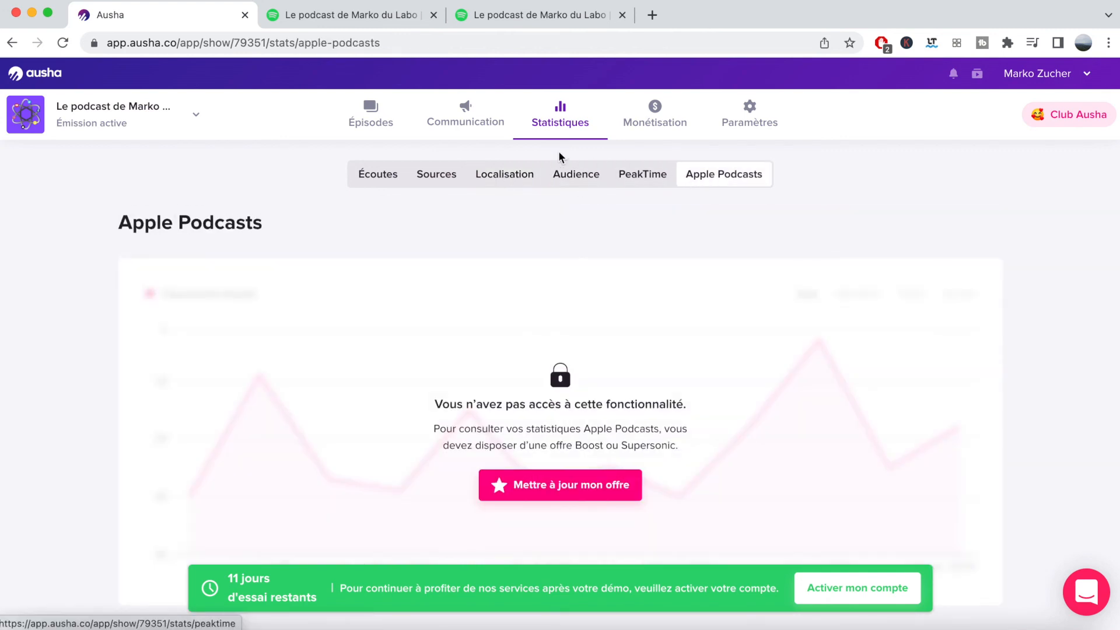
# - Check the Communication section's social media page, and reopen the Histoire de TikT episode from the episode list
pyautogui.click(460, 129)
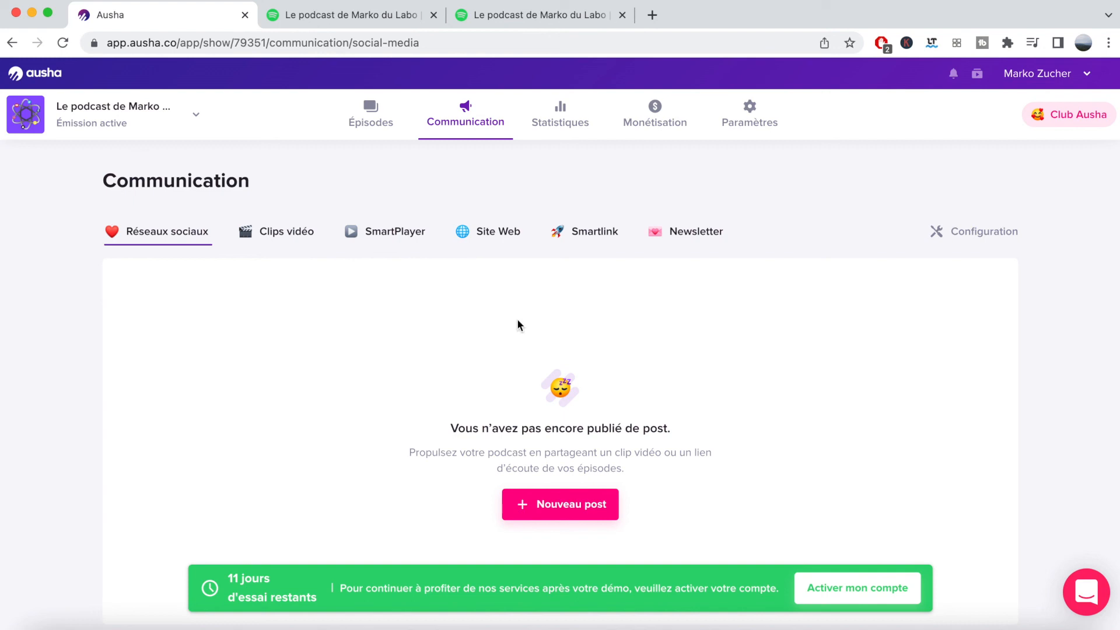
pyautogui.click(379, 120)
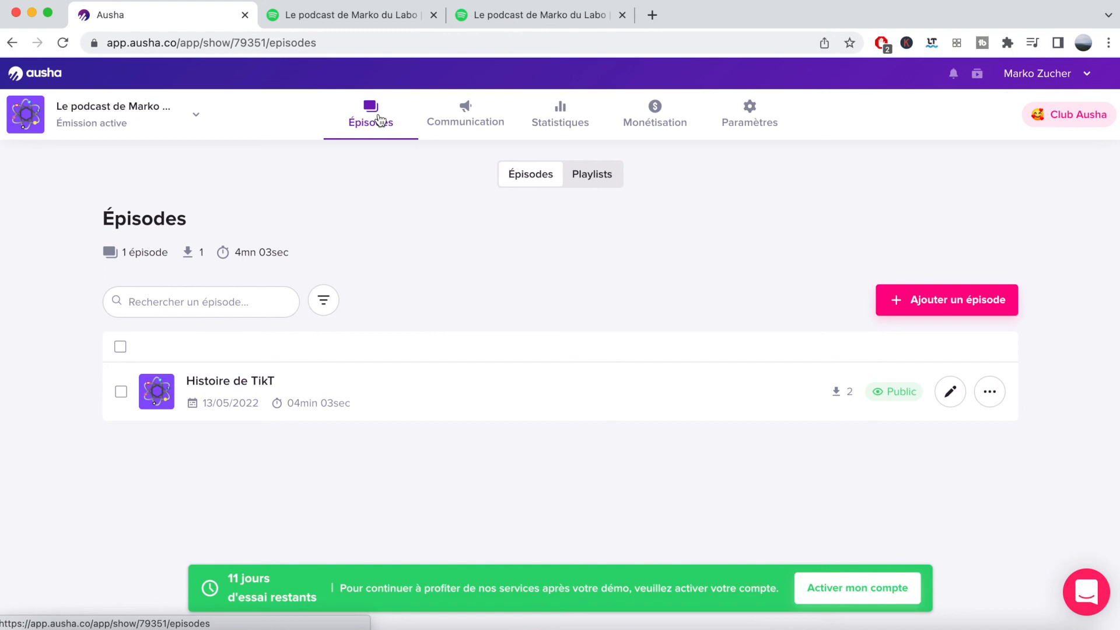
pyautogui.click(220, 381)
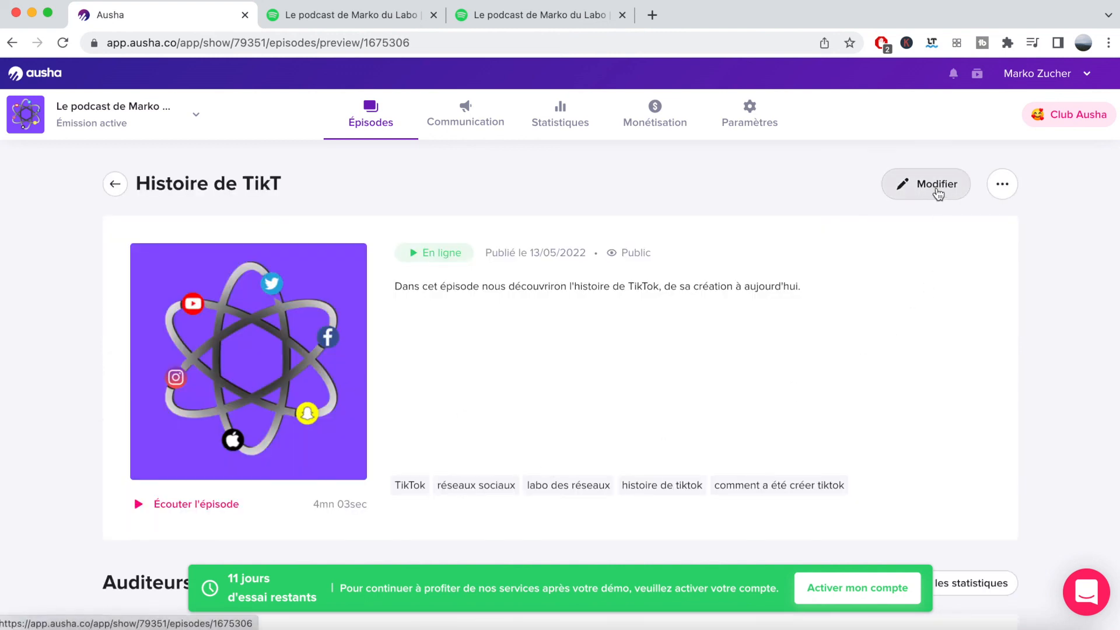
# - Review the episode's additional actions, then read the Club Ausha information and close it
pyautogui.click(1002, 185)
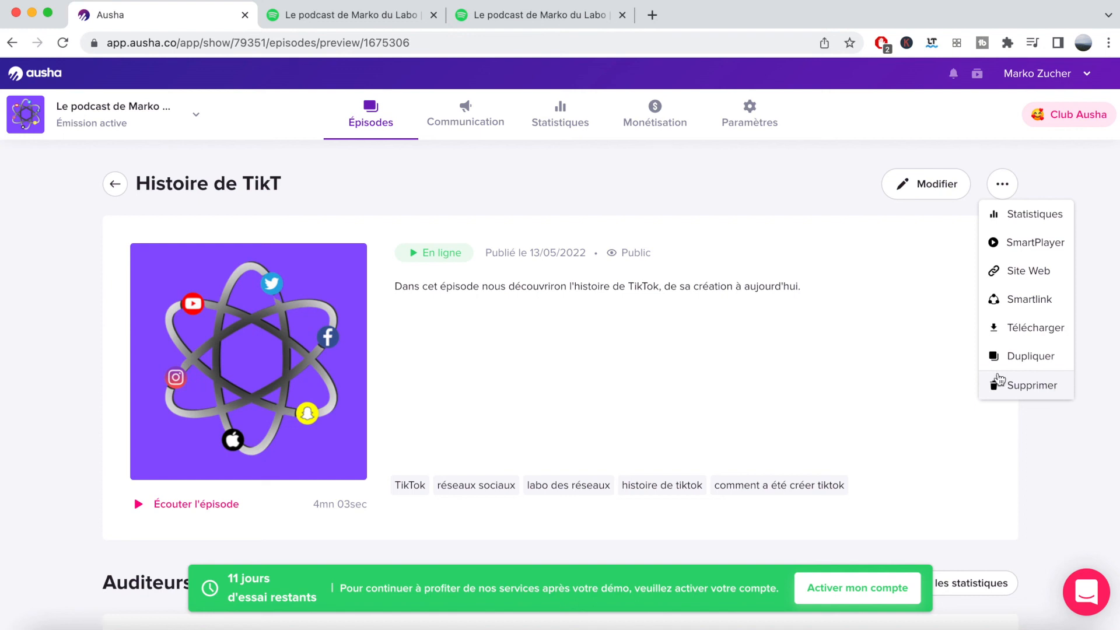
pyautogui.click(879, 365)
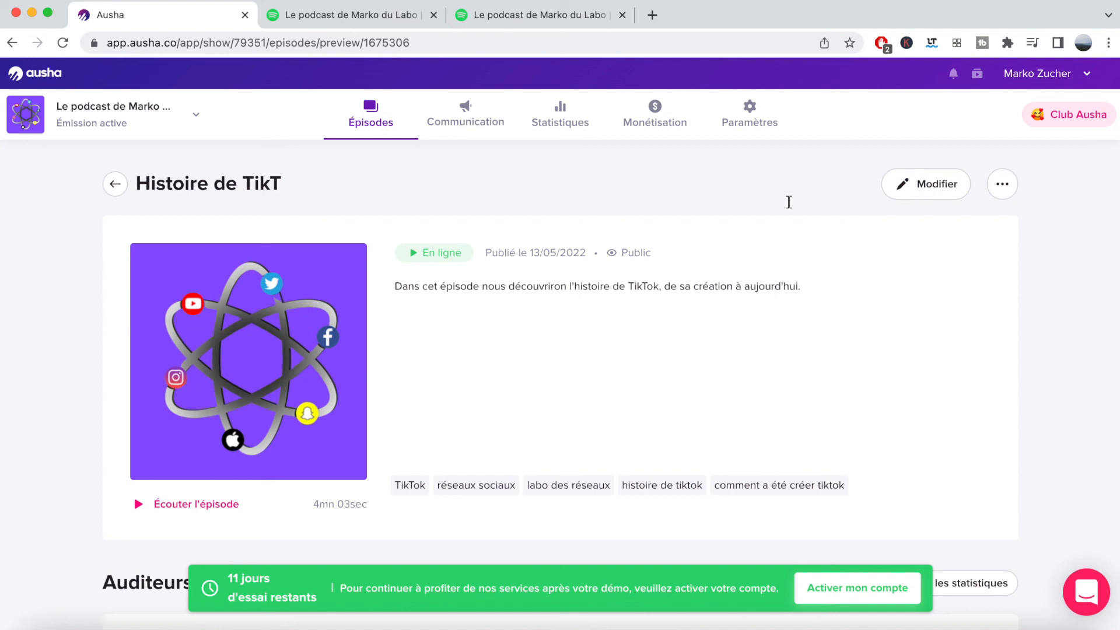
pyautogui.click(1055, 116)
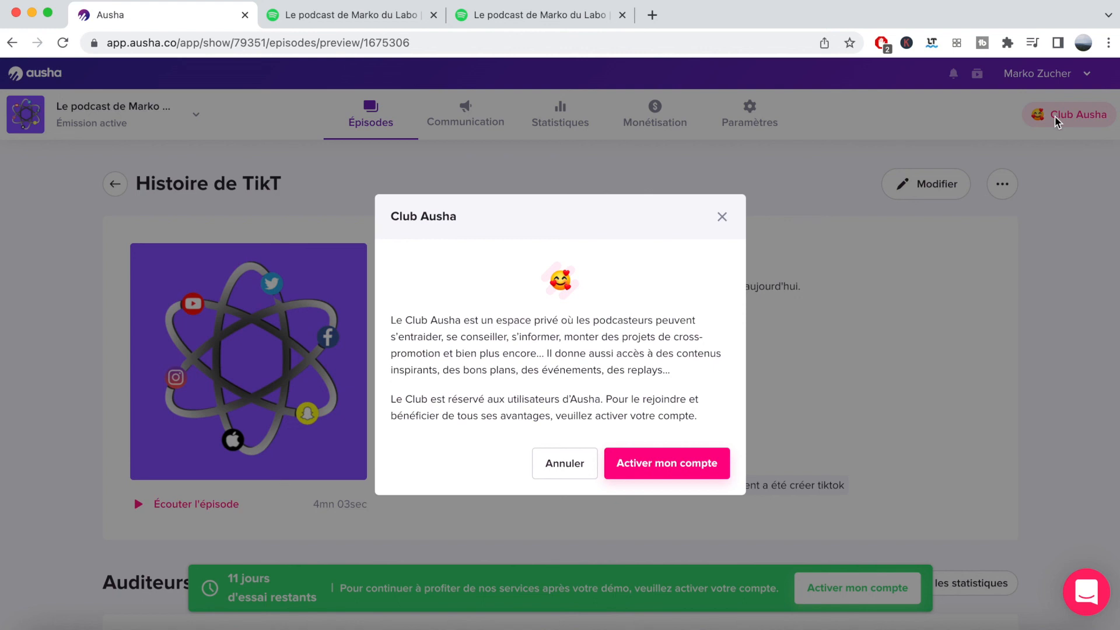
pyautogui.click(722, 217)
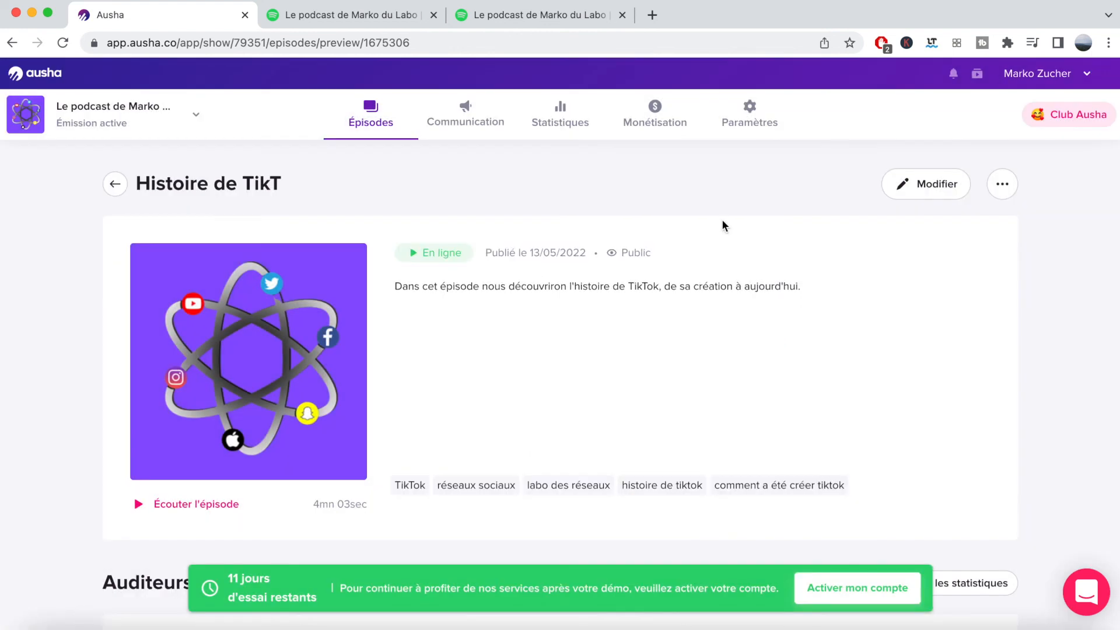